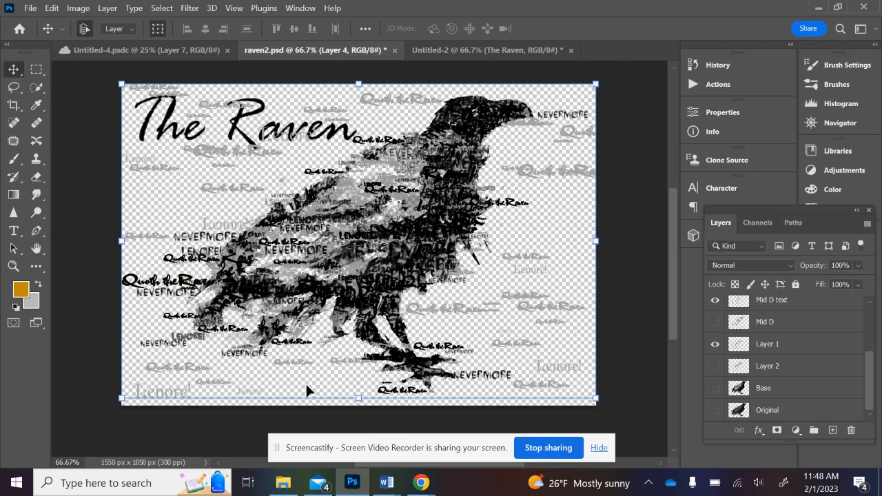
- In raven2.psd, delete every layer above Base, from Layer 4 down to Layer 2, plus the shadow text layer
click(168, 57)
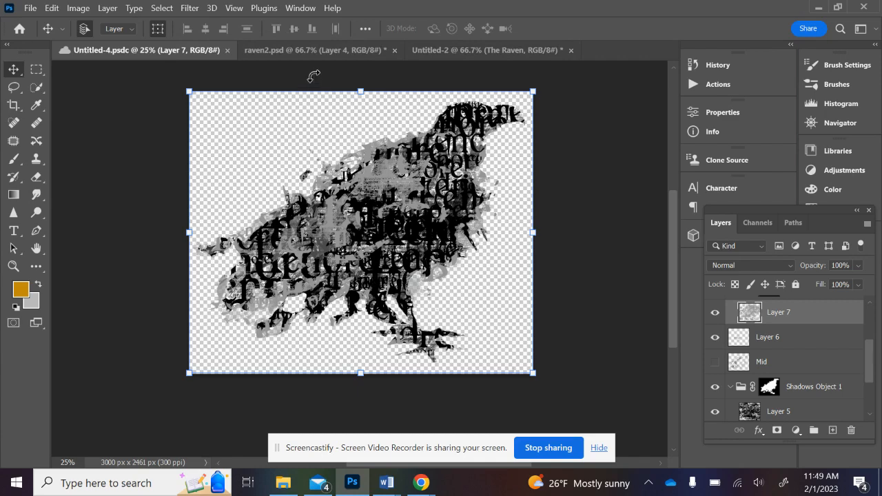
click(310, 51)
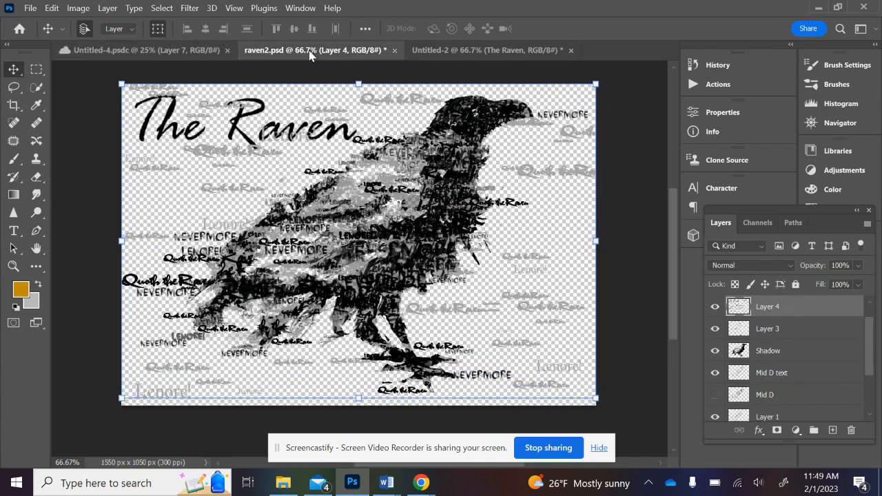
shift+click(804, 333)
shift+click(801, 354)
shift+click(800, 372)
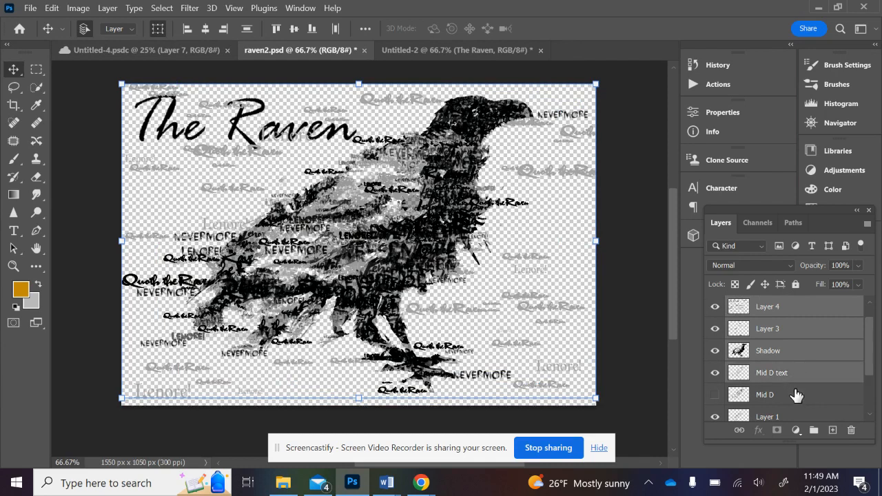
shift+click(796, 395)
shift+click(793, 417)
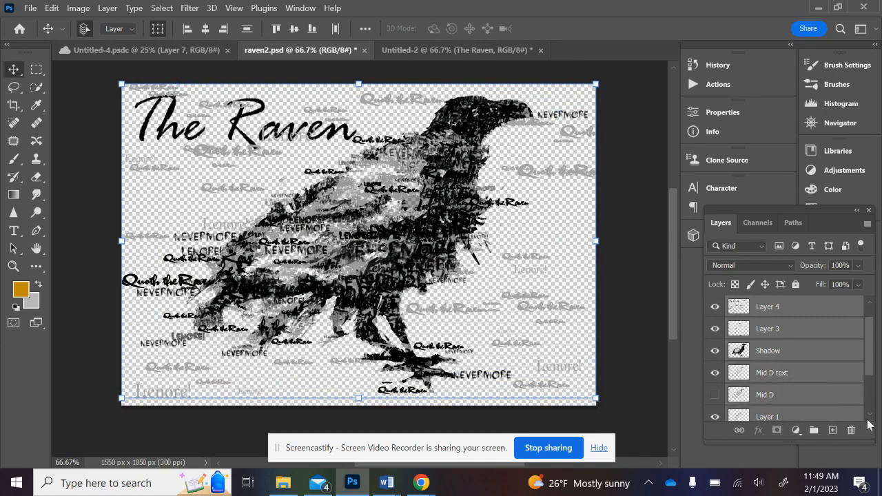
drag(870, 371, 869, 431)
shift+click(808, 372)
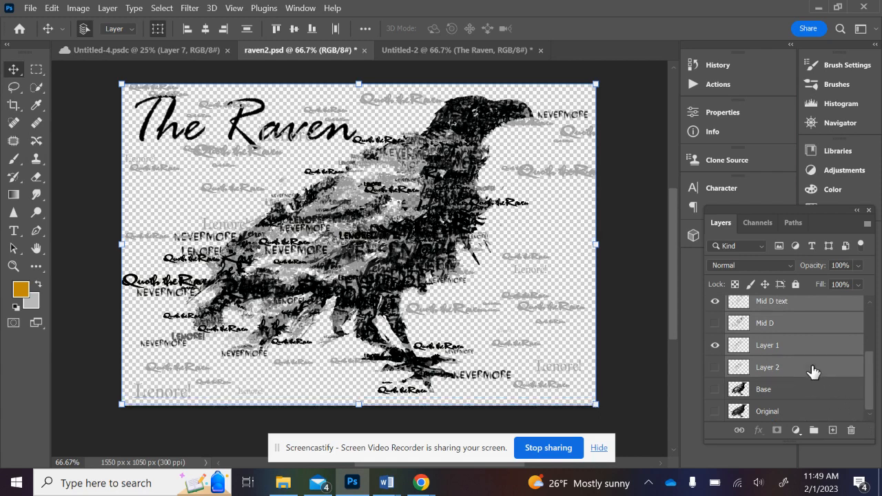
key(Delete)
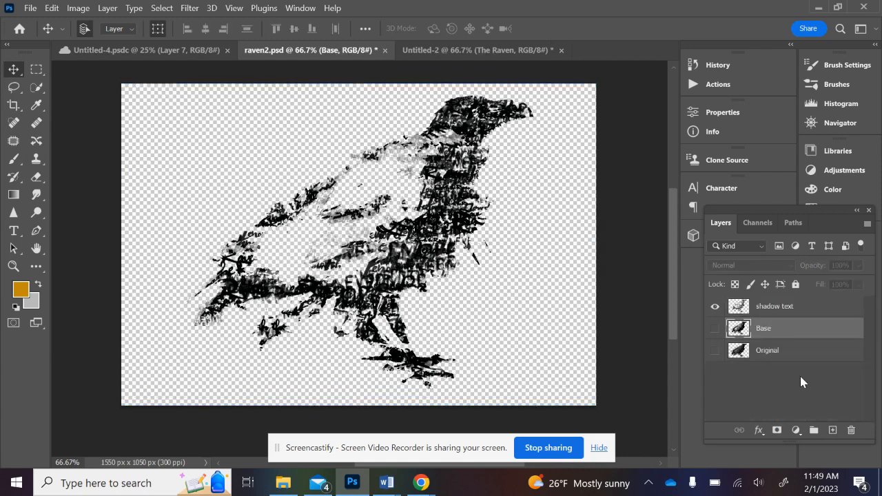
click(779, 310)
key(Delete)
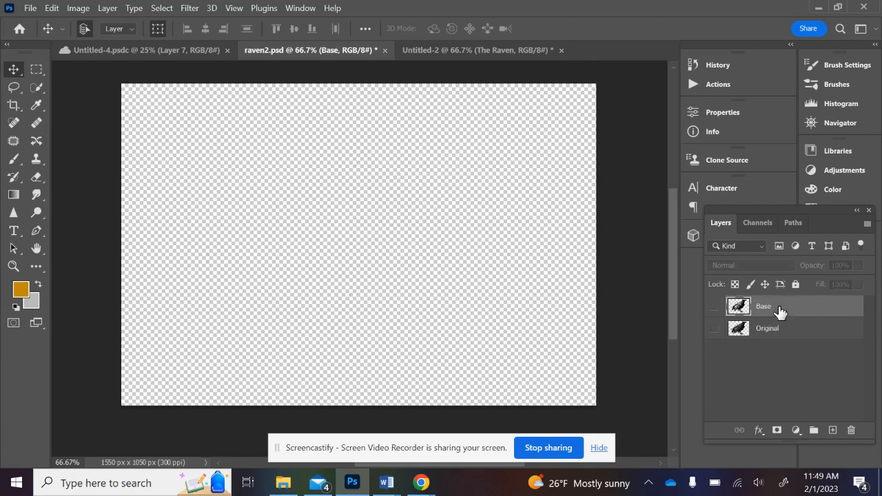
- Compare the Base and Original layers on the canvas, and delete the Base layer
click(715, 308)
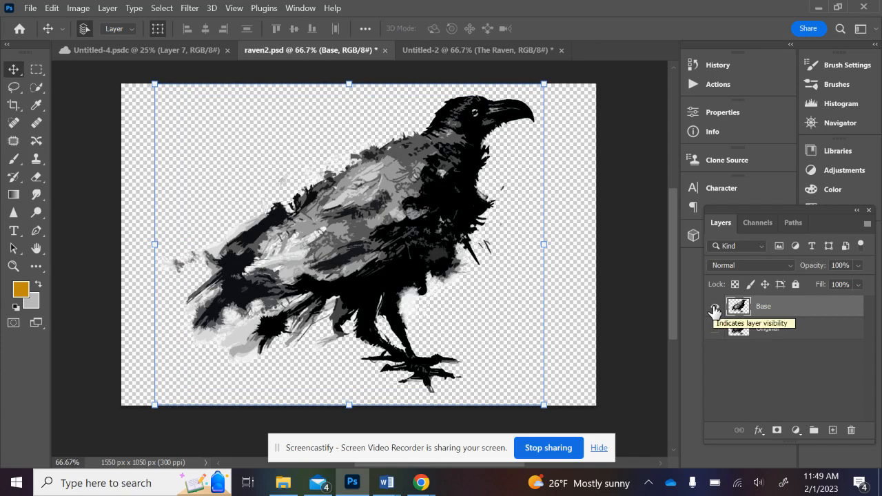
click(715, 329)
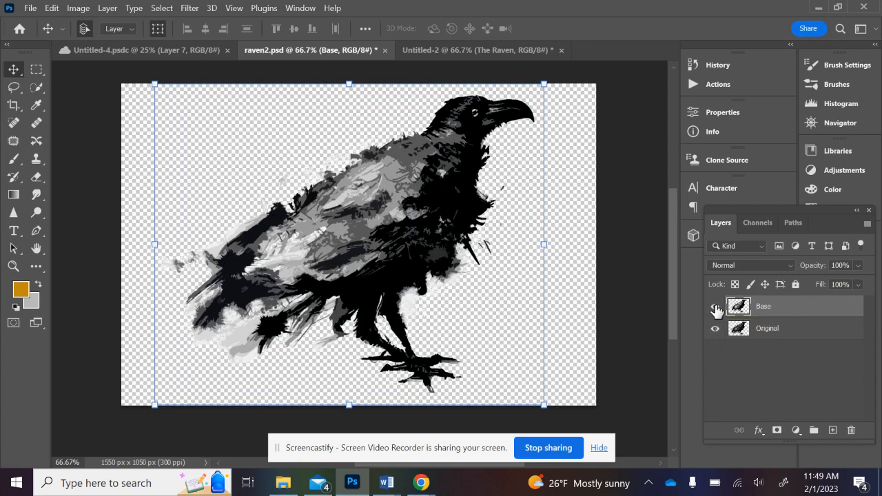
click(715, 307)
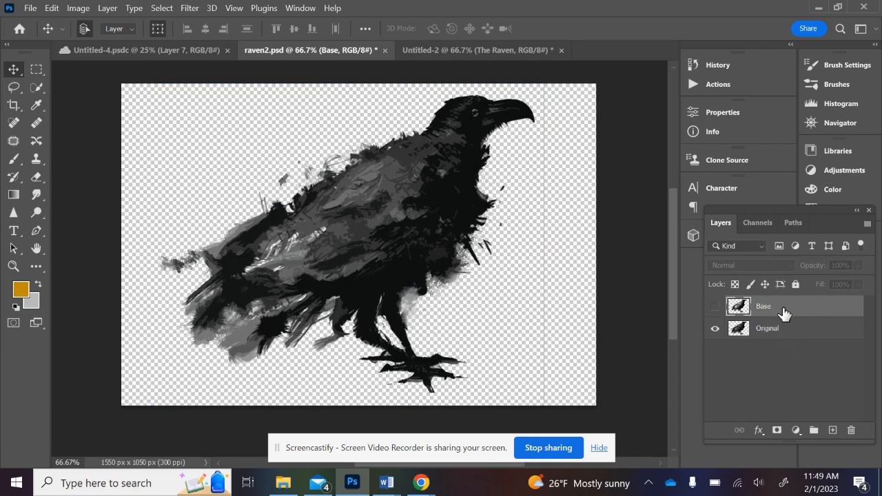
click(851, 431)
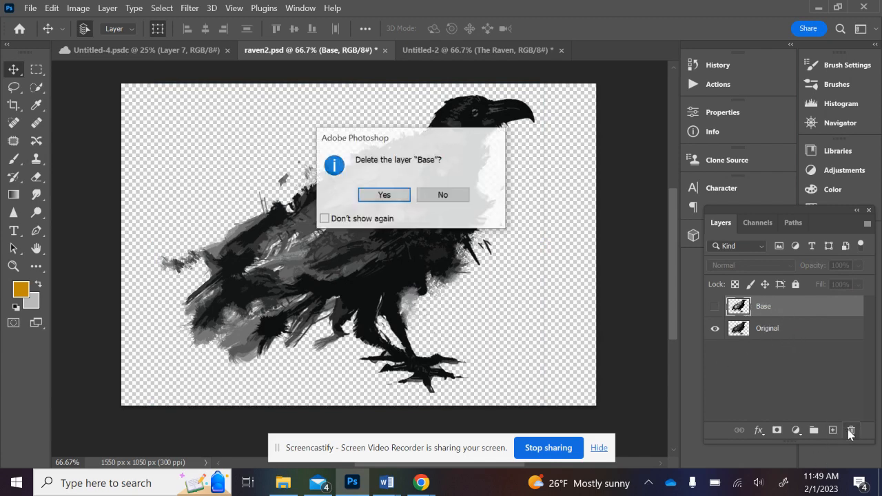
click(391, 197)
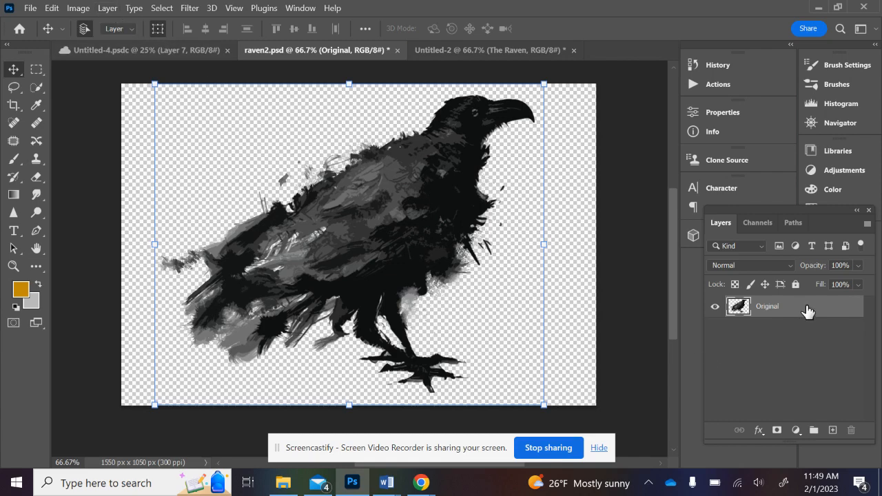
- Duplicate the Original layer and hide the source layer
drag(808, 310, 832, 432)
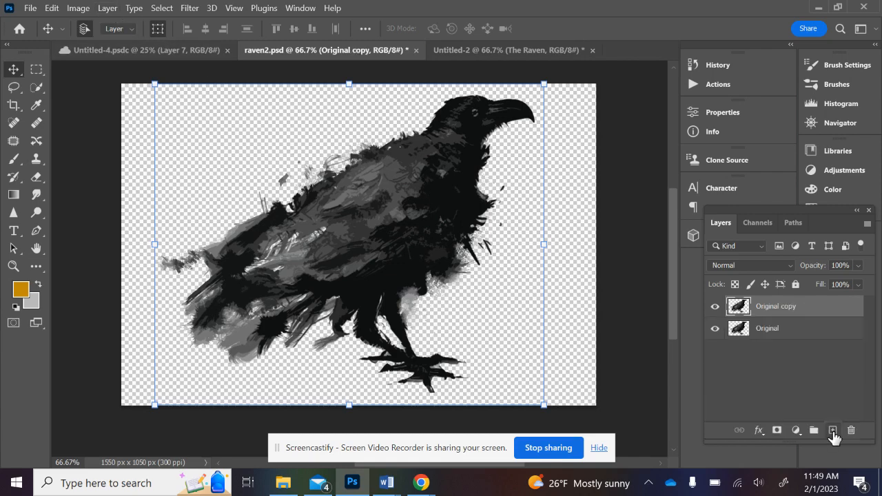
click(715, 329)
- Apply a Levels adjustment to the duplicated raven layer with input levels of 16, 1.62 and 176
click(79, 8)
mouse_move(103, 14)
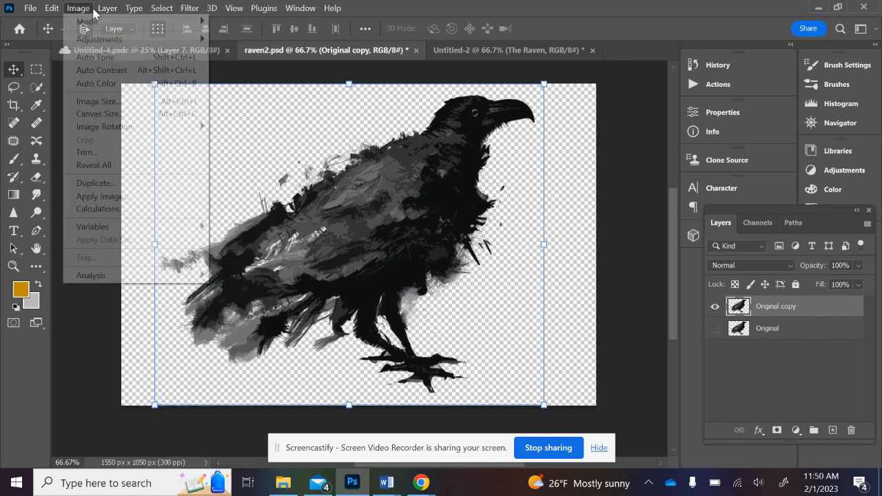
mouse_move(84, 41)
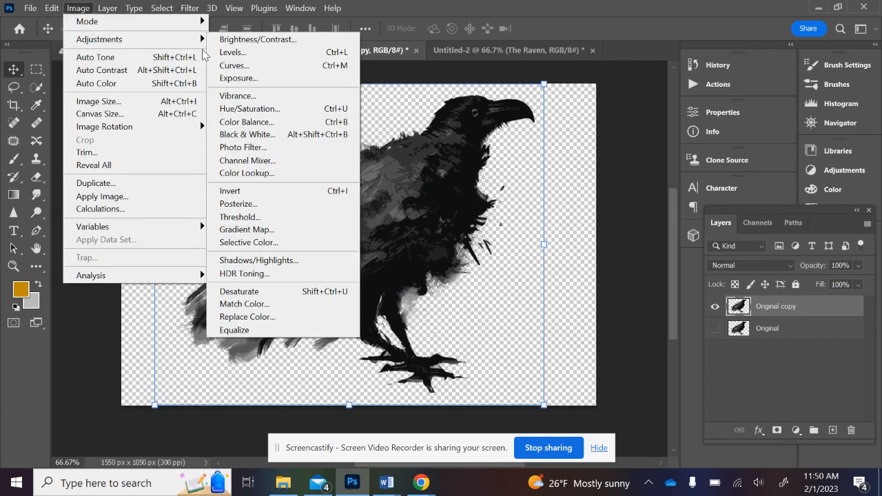
click(233, 55)
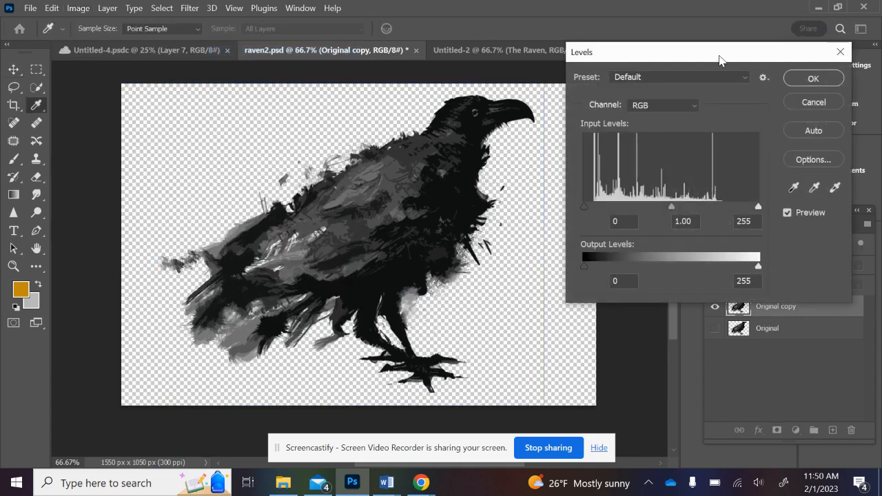
drag(720, 56, 733, 39)
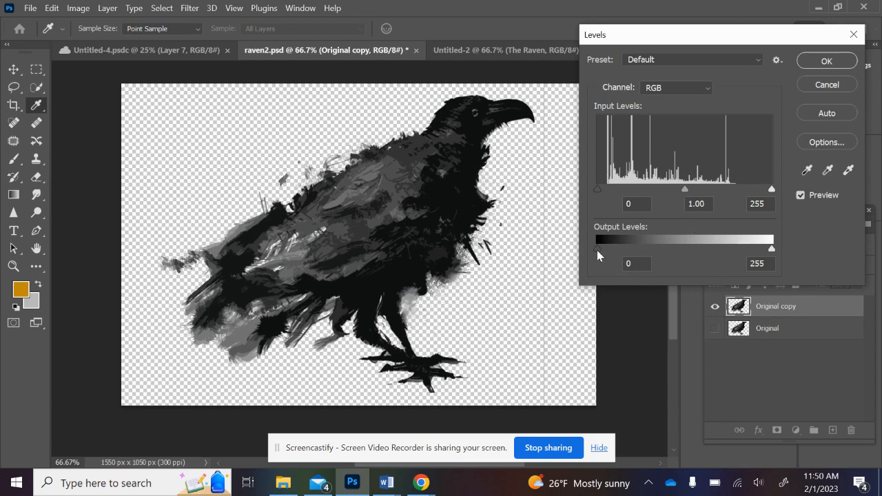
mouse_move(597, 250)
mouse_down()
mouse_move(643, 251)
mouse_move(592, 255)
mouse_move(647, 256)
mouse_move(593, 253)
mouse_move(628, 263)
mouse_move(643, 261)
mouse_move(582, 248)
mouse_up()
drag(685, 192, 638, 202)
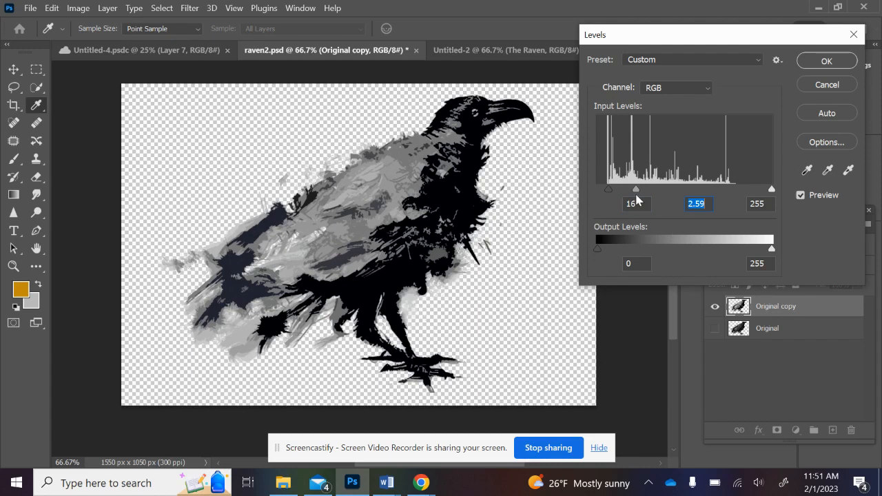
drag(635, 191, 643, 195)
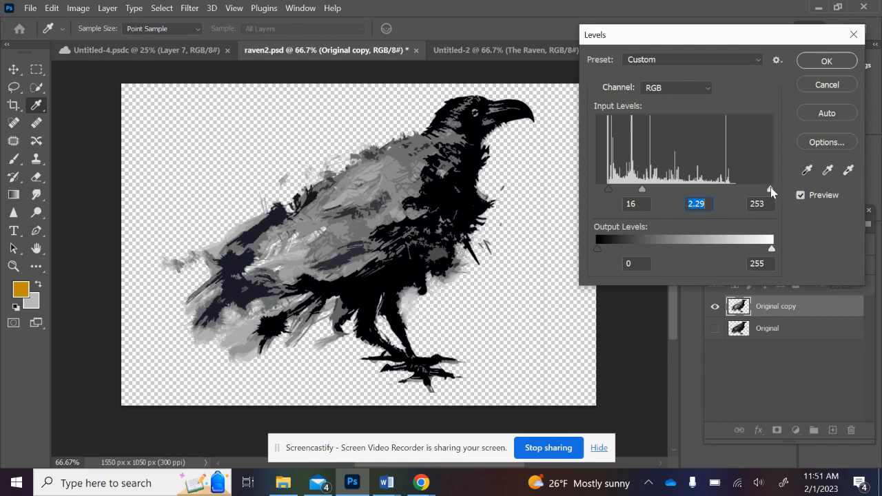
drag(772, 193, 721, 202)
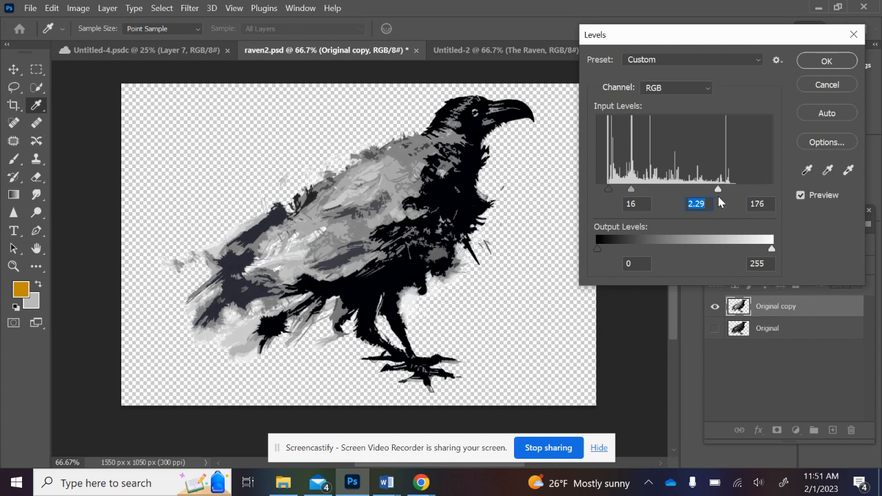
key(Tab)
mouse_move(632, 191)
mouse_down()
mouse_move(652, 192)
mouse_move(645, 188)
mouse_up()
click(645, 190)
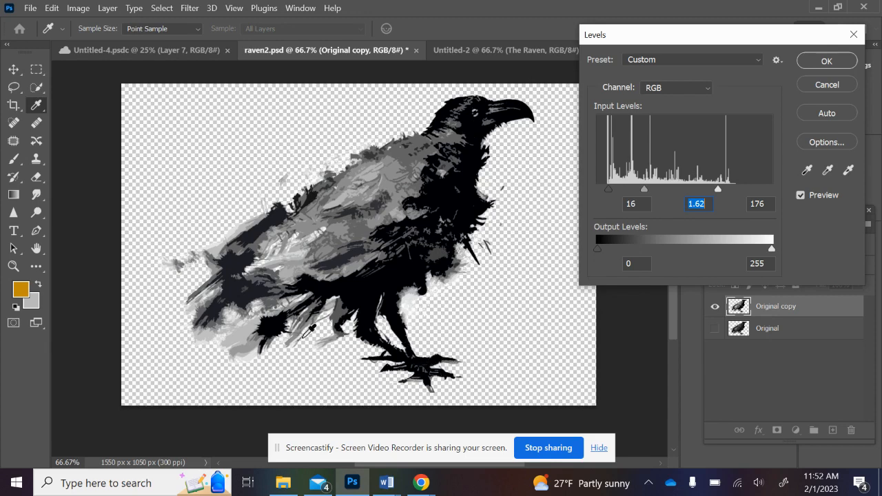
click(843, 64)
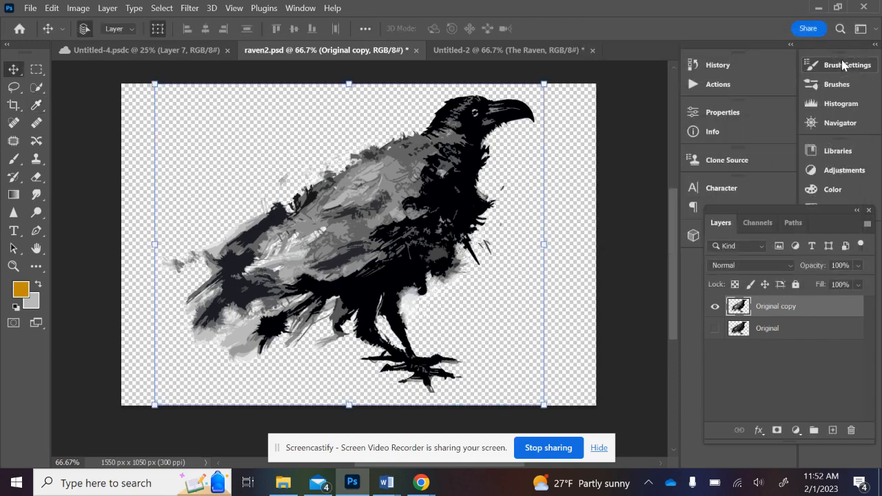
- Rename the duplicated raven layer as Base and deselect it
double_click(776, 307)
text(Base)
click(790, 368)
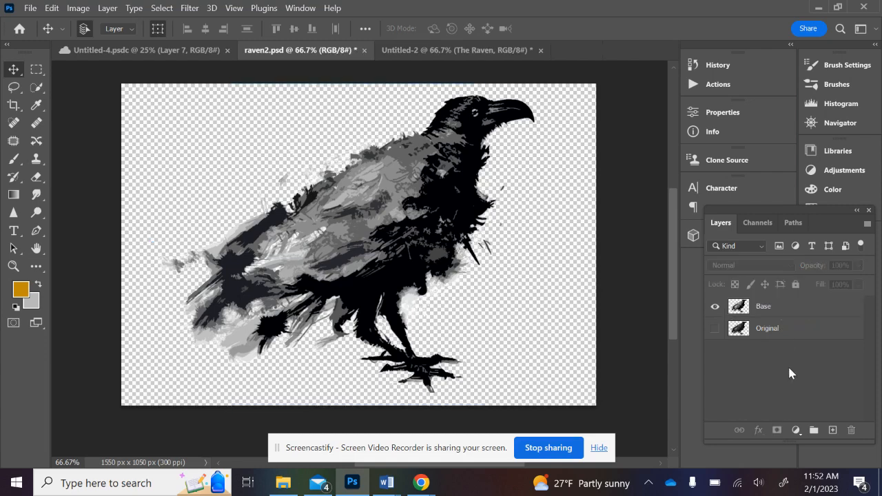
- Toggle the visibility of Base and Original to compare the adjusted raven with the untouched one
click(717, 332)
click(717, 310)
click(716, 308)
click(715, 329)
- Select the Base layer's shadows with Color Range, using 40% fuzziness, a range of 65 and no inversion
click(171, 11)
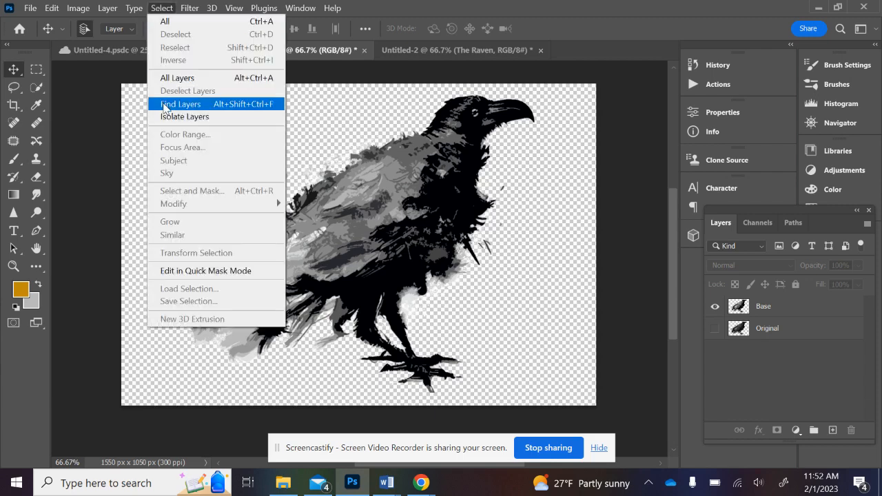
click(810, 315)
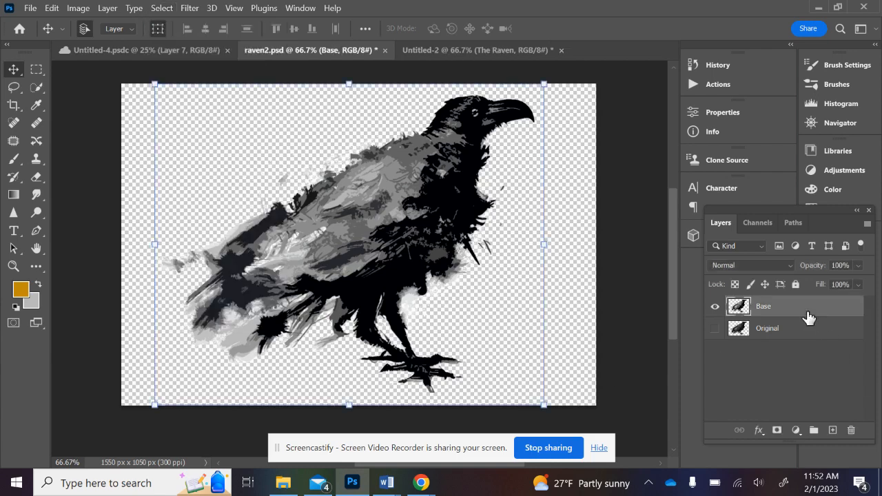
click(163, 11)
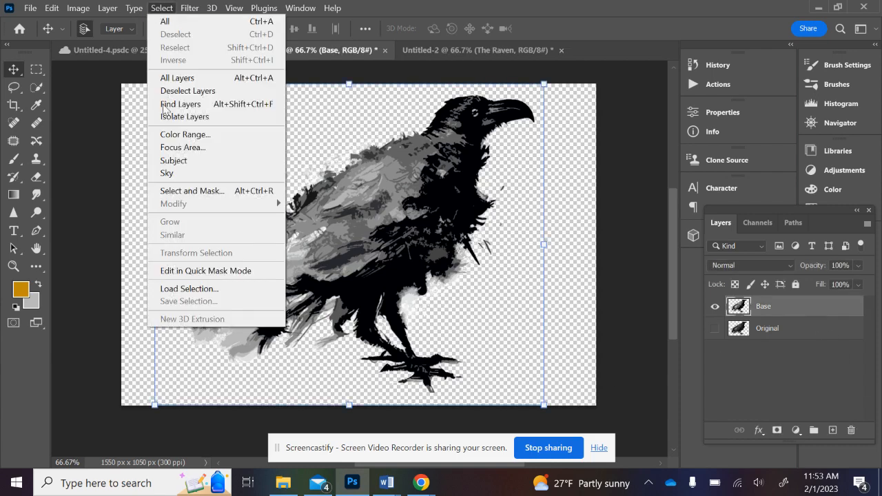
click(164, 140)
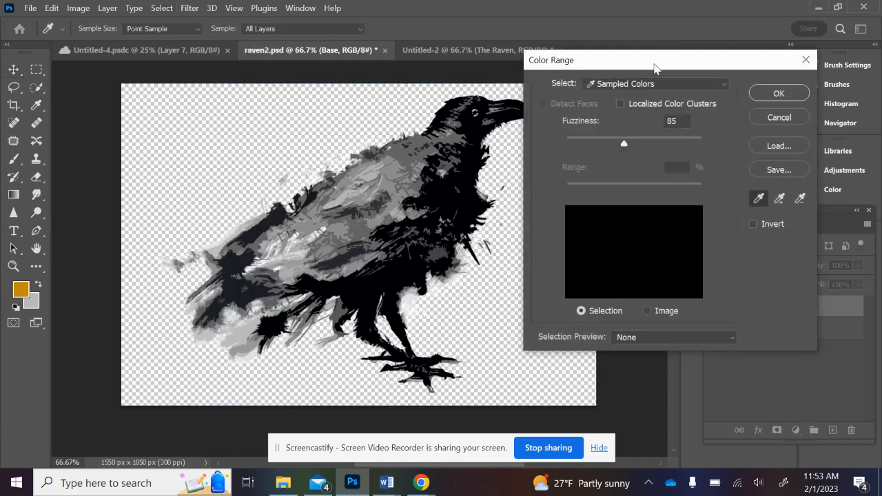
drag(657, 62, 715, 66)
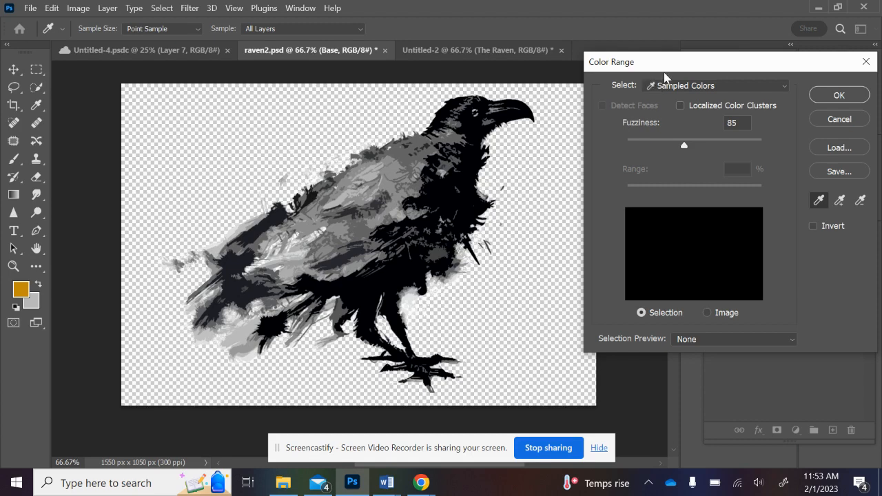
click(784, 85)
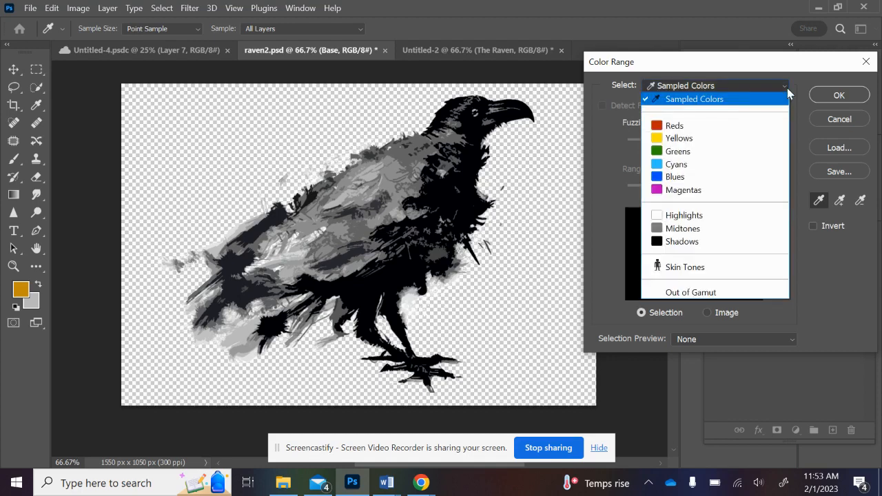
click(717, 247)
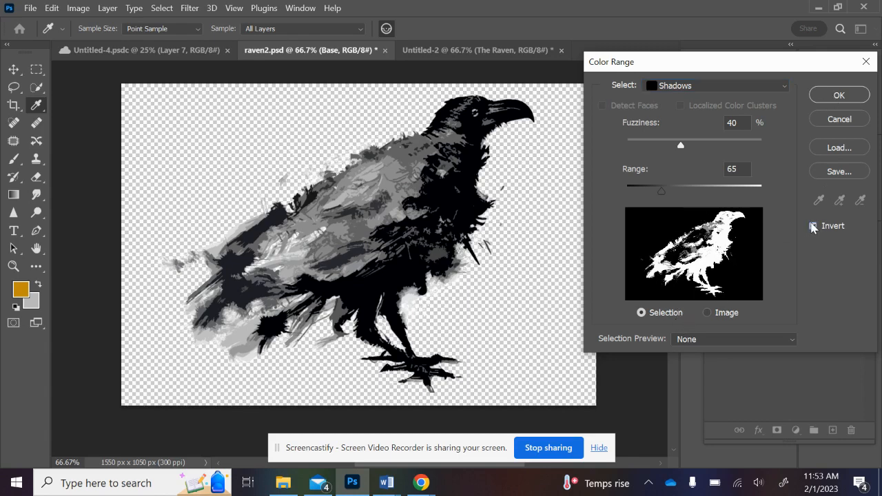
click(813, 226)
click(813, 226)
click(839, 96)
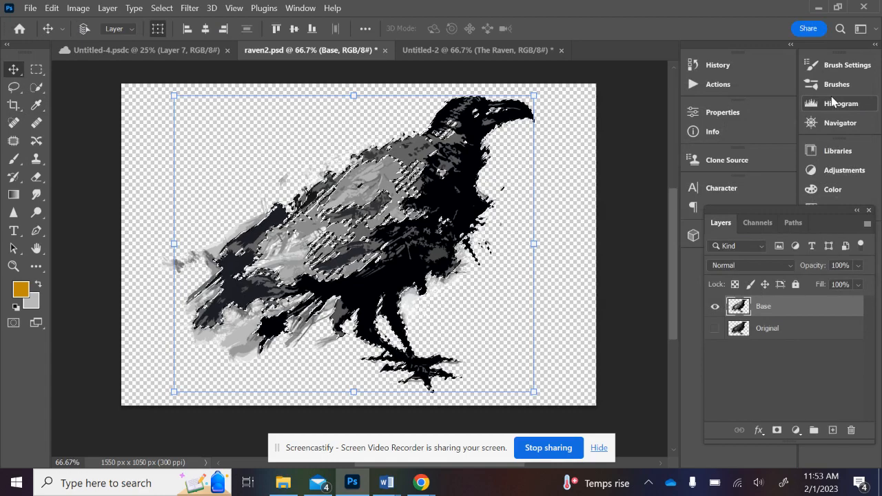
- Copy the selected shadows to a new layer and hide the Base layer, leaving Original hidden after a brief check
key(ctrl+j)
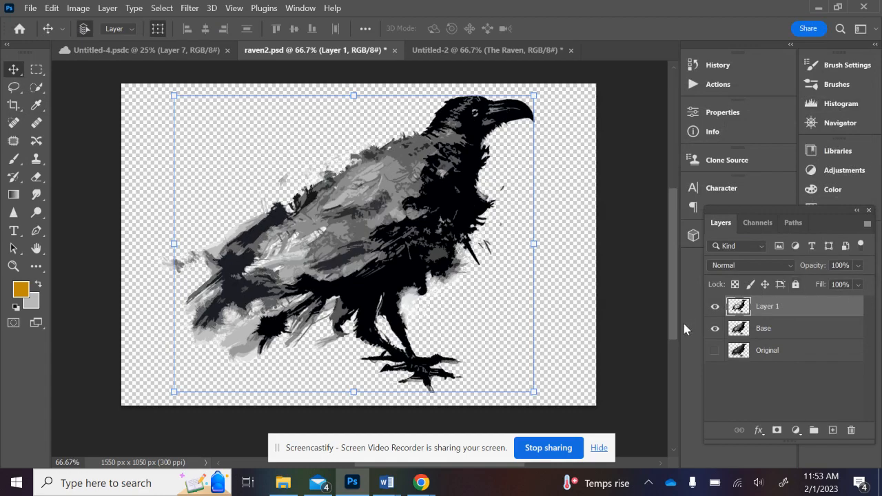
click(714, 328)
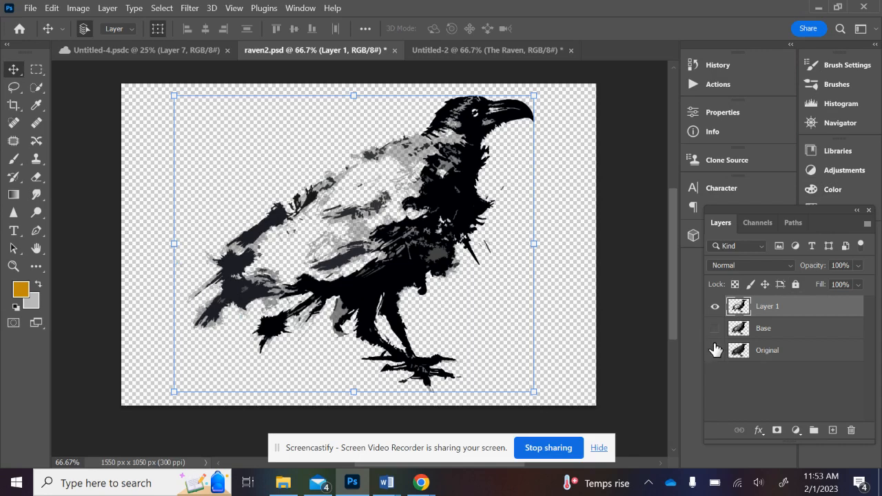
click(715, 352)
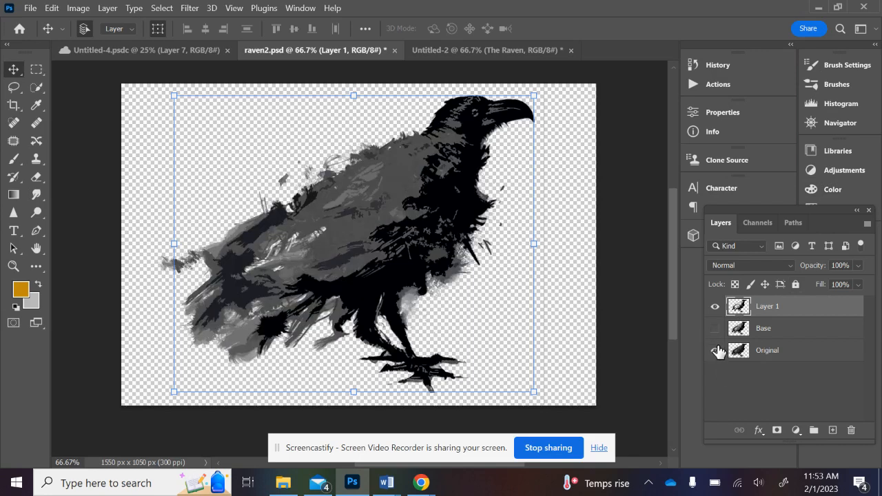
click(716, 351)
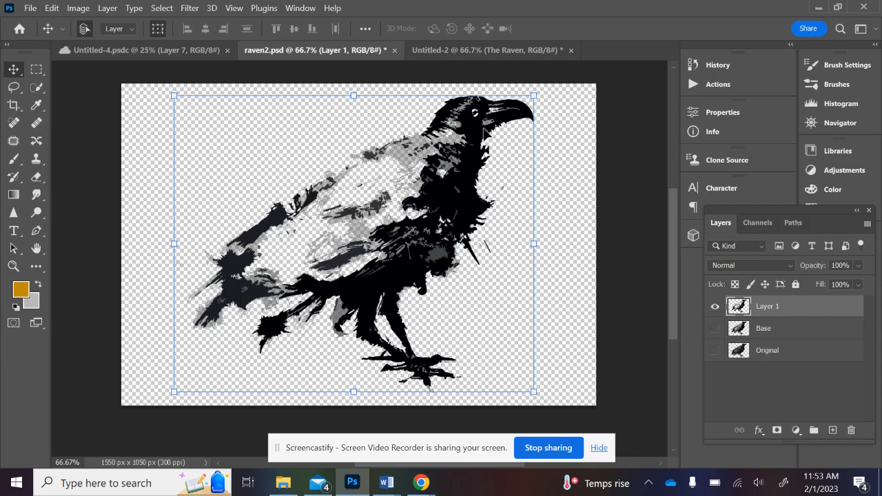
- Rename the copied shadow layer as Shadows, hide it and show the Base layer again
double_click(769, 306)
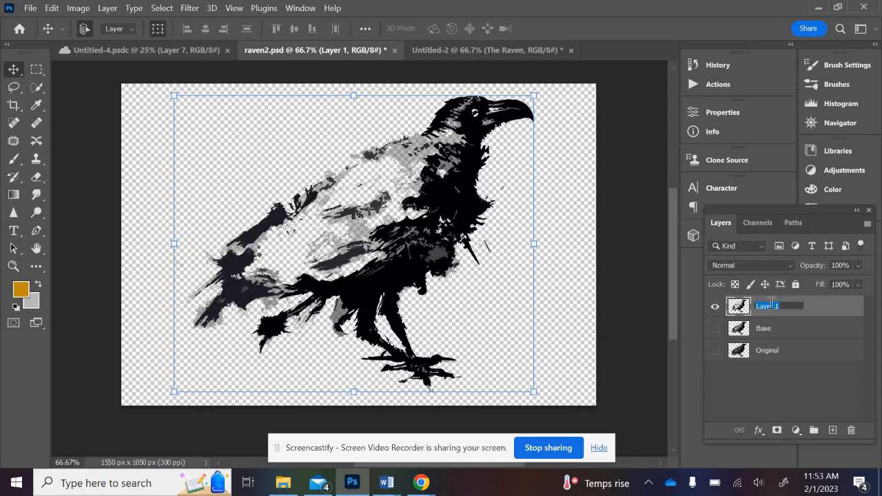
text(Shadows)
click(715, 331)
click(715, 307)
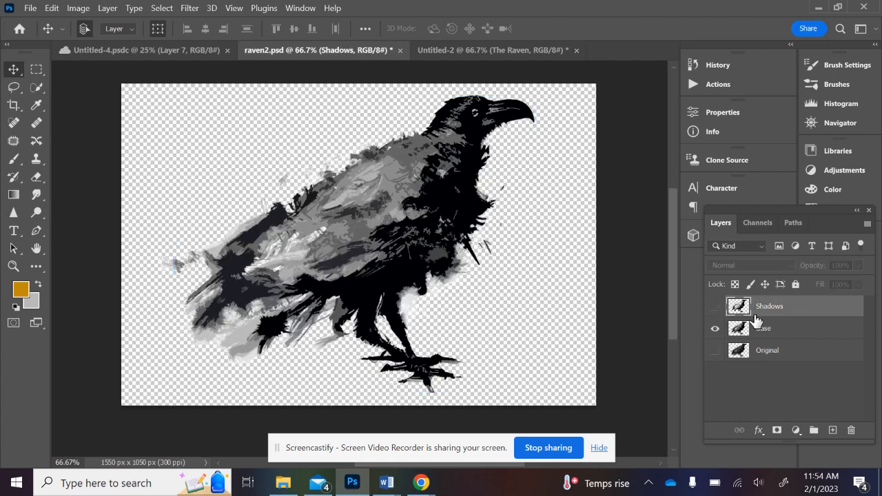
- Select the Base layer's midtones with Color Range, using 54% fuzziness and a range of 76 to 168
click(810, 332)
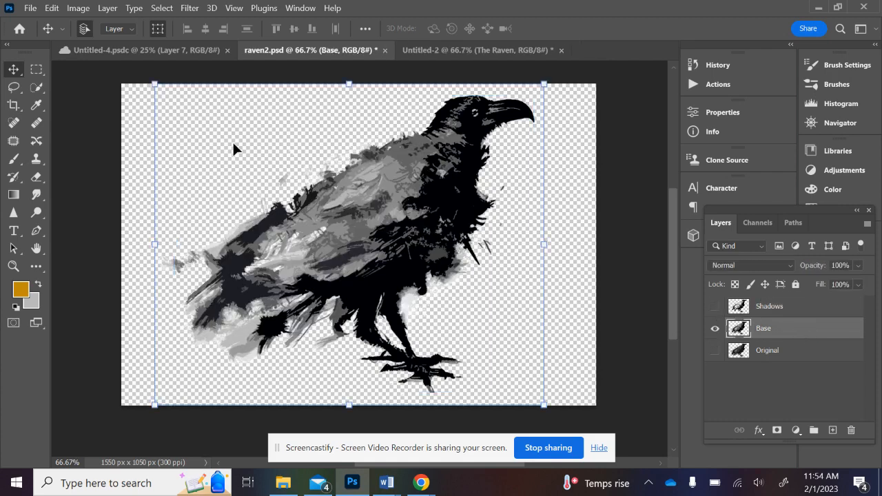
click(162, 8)
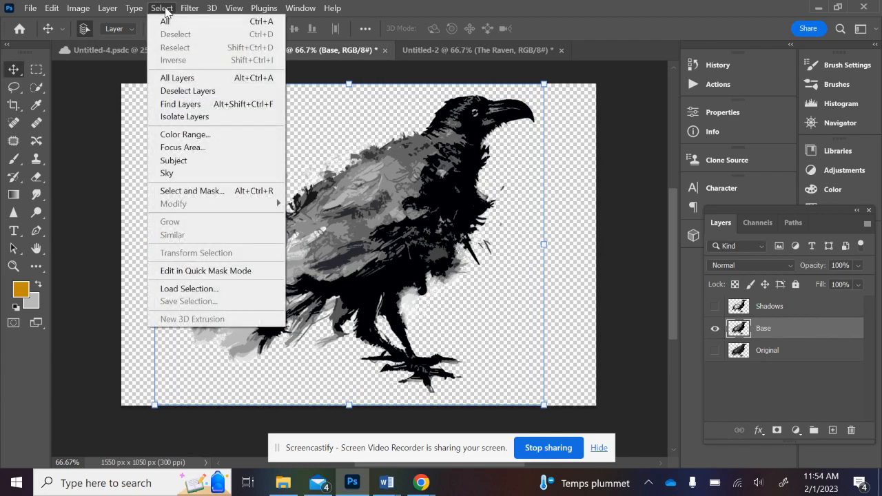
click(163, 136)
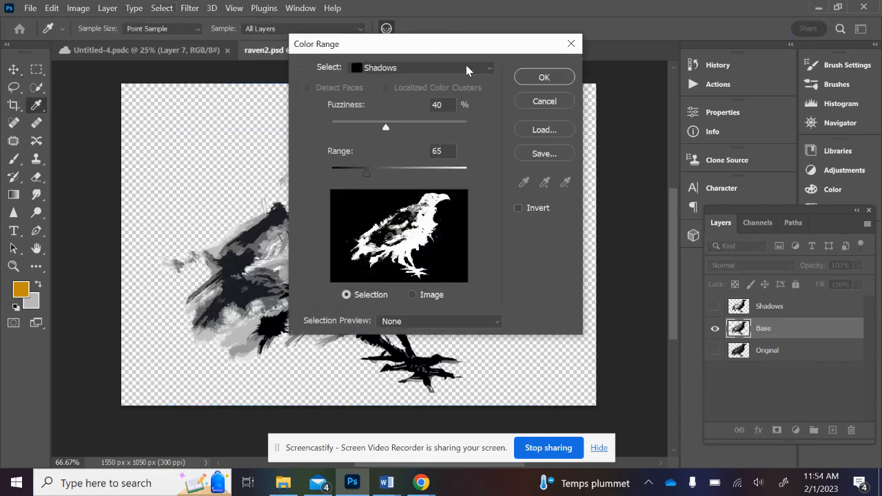
click(476, 68)
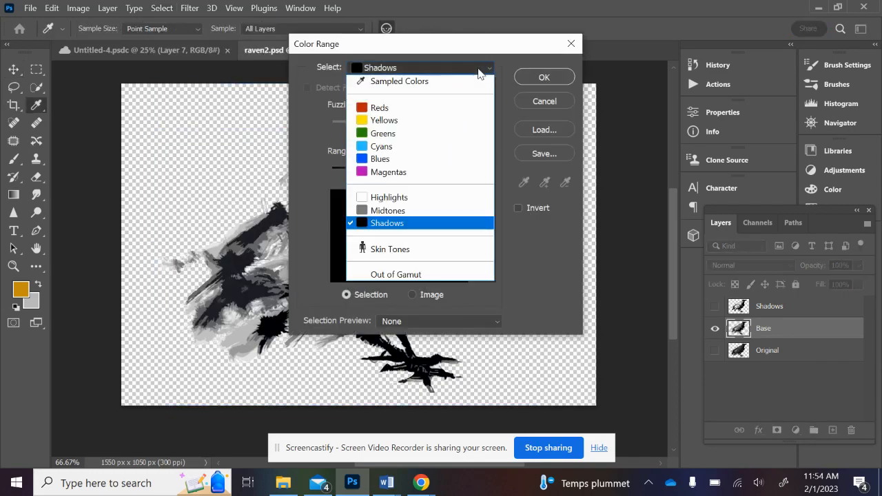
click(419, 206)
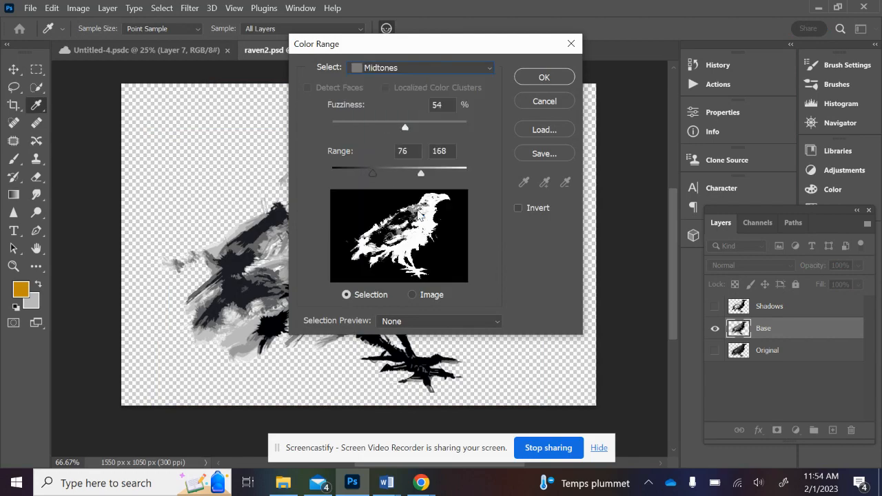
click(544, 78)
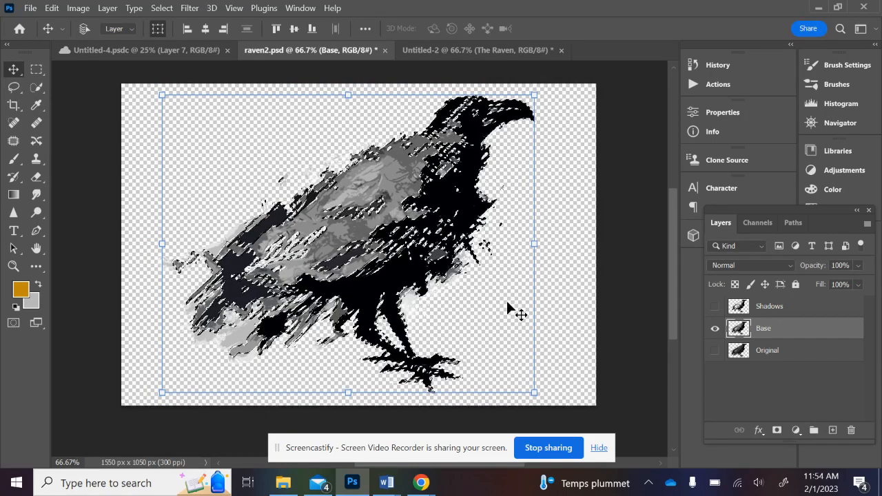
- Copy the selected midtones to a new layer named Midtones and check it by briefly hiding Base
key(ctrl+j)
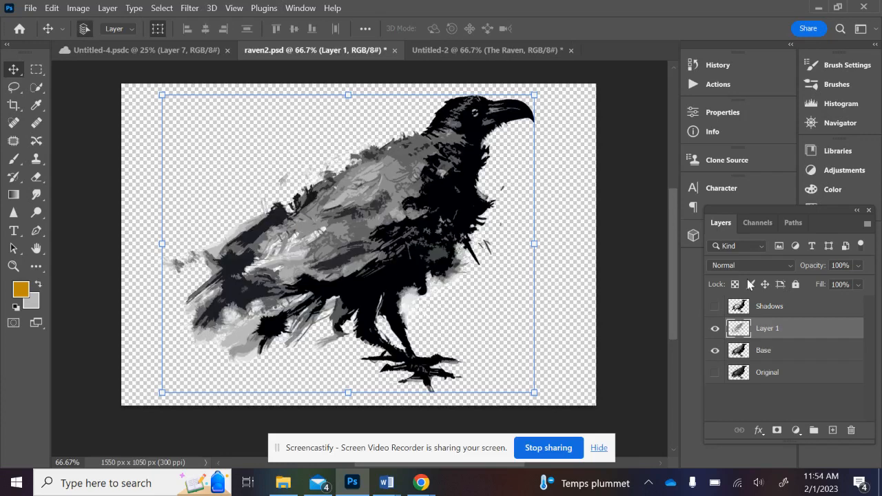
double_click(768, 328)
text(M)
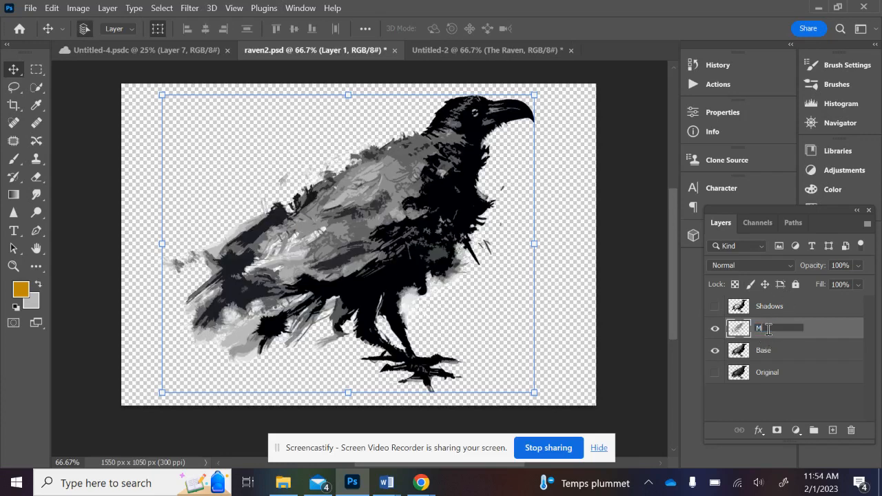
text(idtones)
click(715, 351)
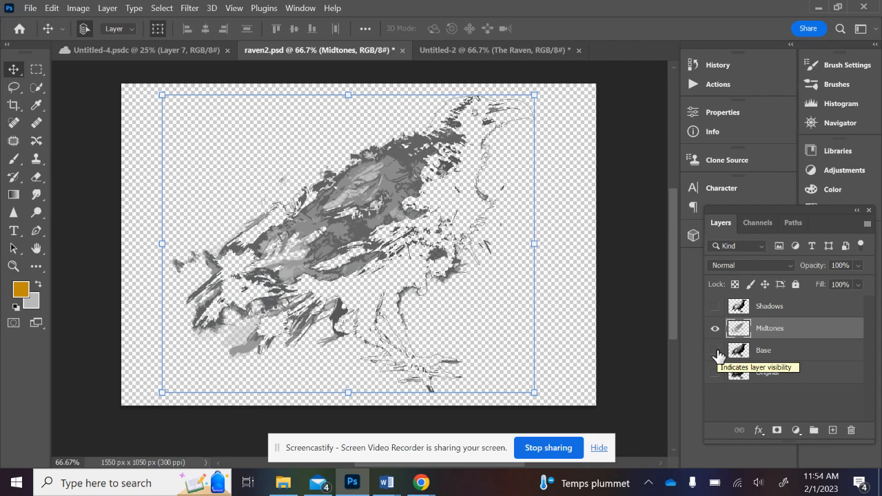
click(716, 351)
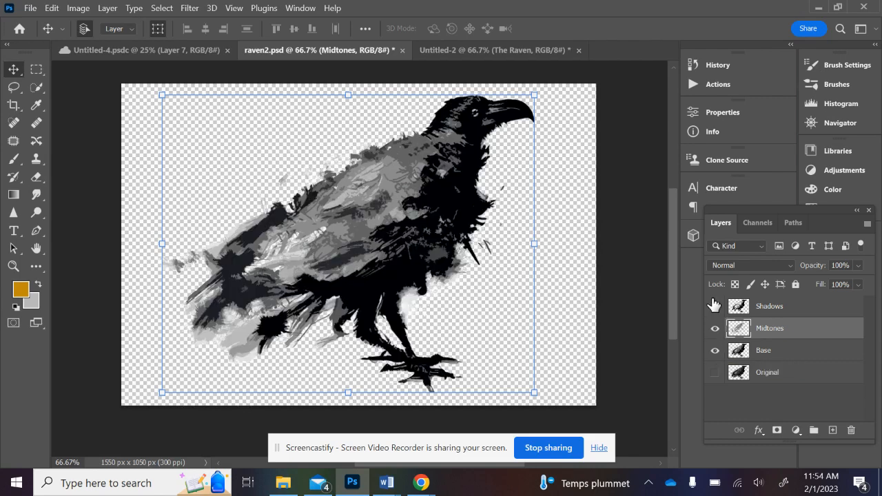
- With Midtones hidden, select the Base layer's highlights with Color Range, using 45% fuzziness and a range of 190
click(776, 353)
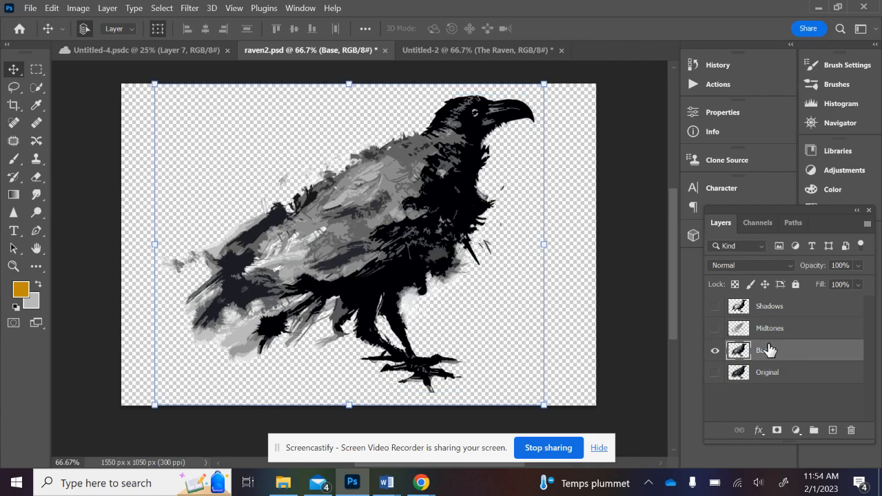
click(163, 8)
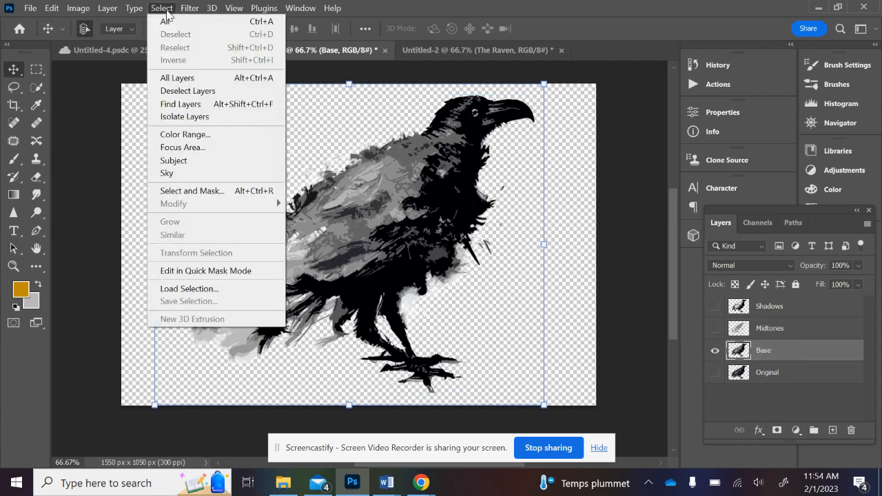
click(186, 135)
click(491, 69)
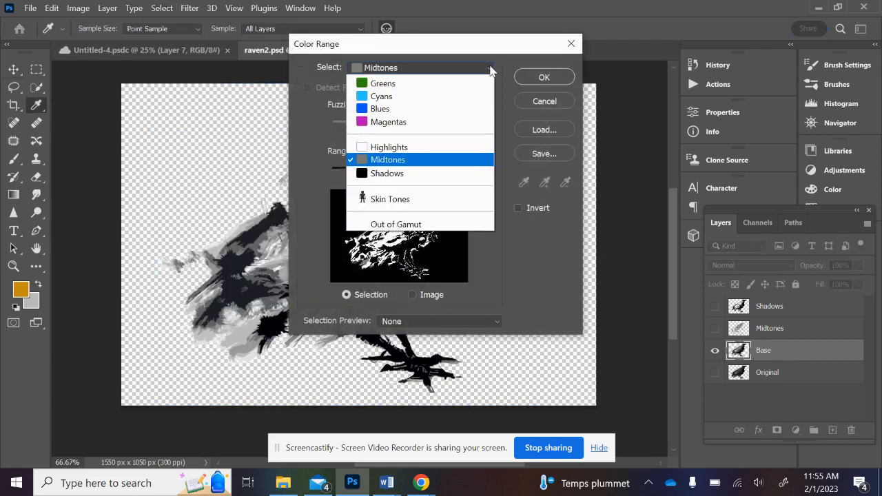
click(430, 198)
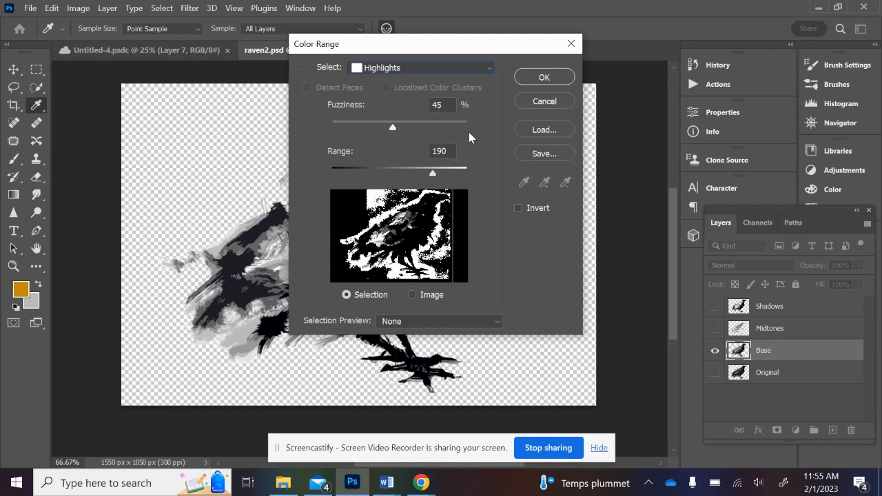
click(540, 78)
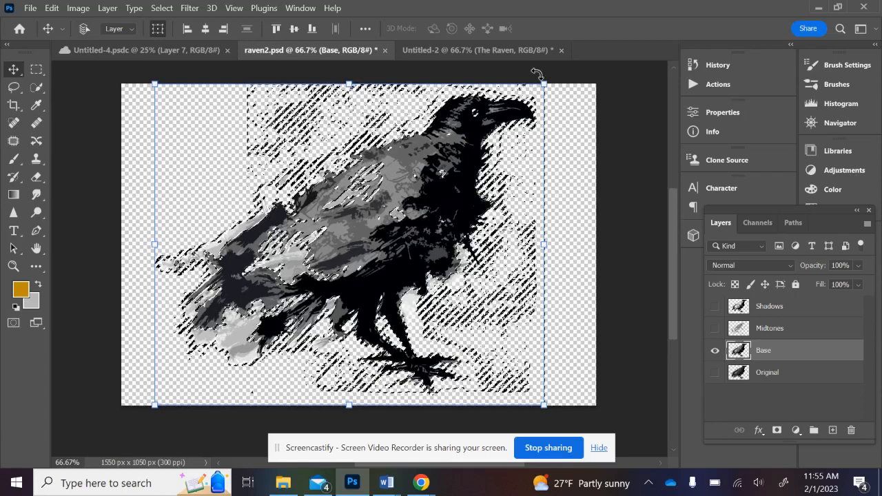
- Copy the selected highlights to a new layer and check it by briefly hiding Base
key(ctrl+shift+alt+n)
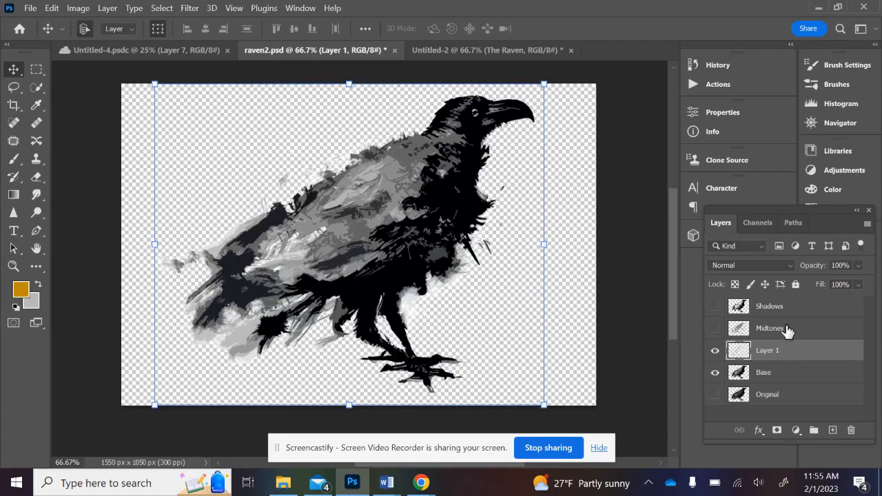
click(715, 373)
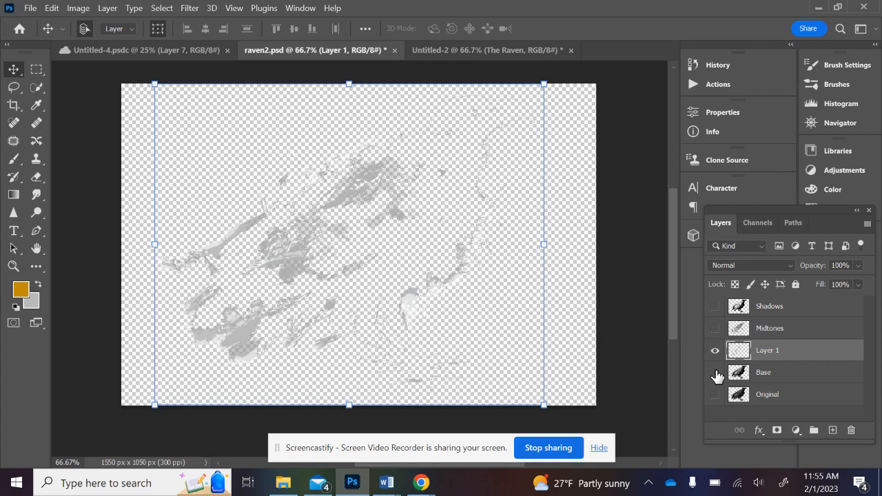
click(716, 372)
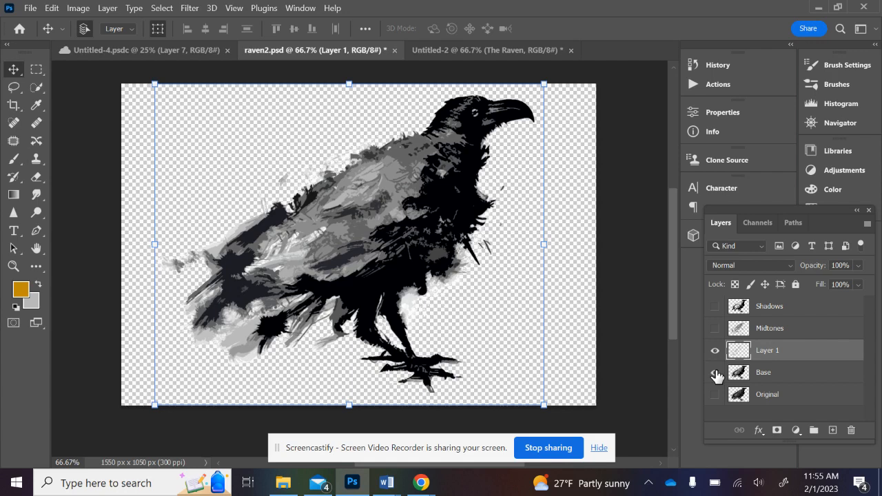
- Add a dark grey solid color fill layer (#343434) and place it between Base and Original
click(796, 431)
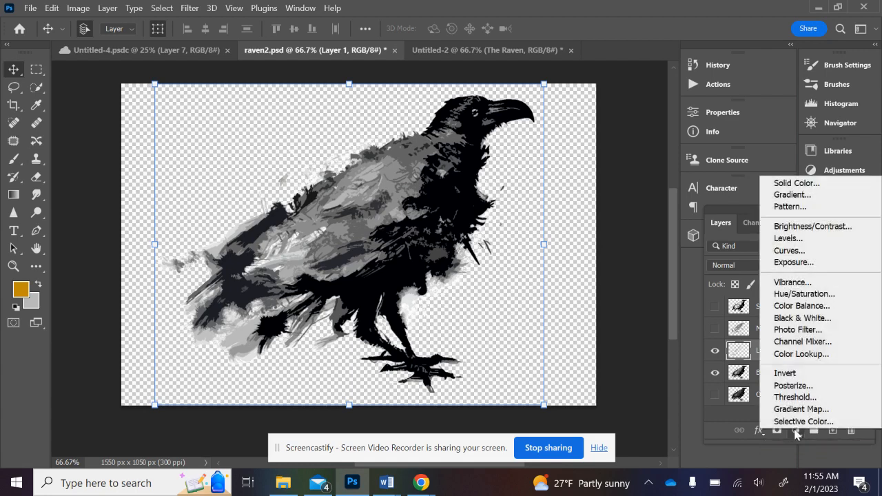
click(816, 189)
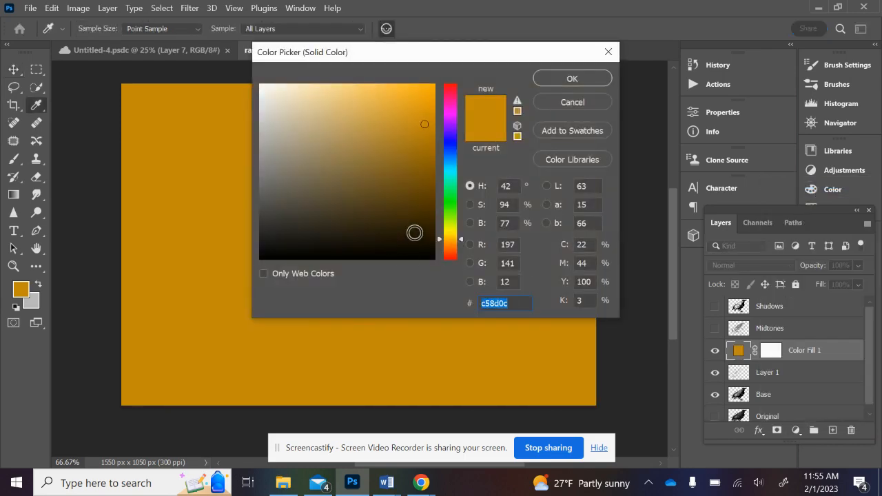
click(254, 223)
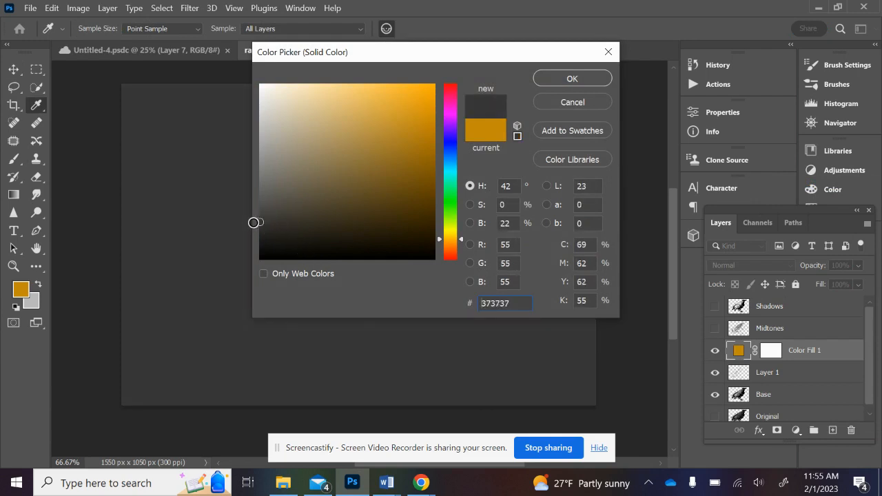
drag(253, 223, 244, 224)
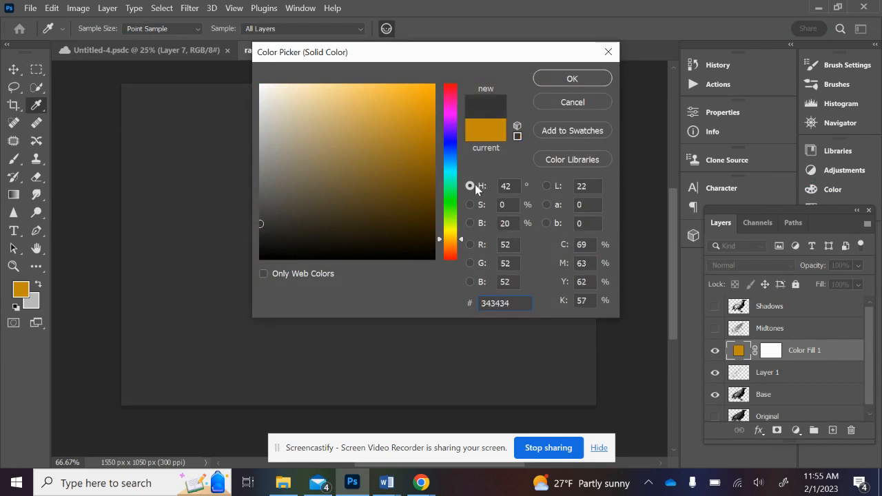
click(581, 78)
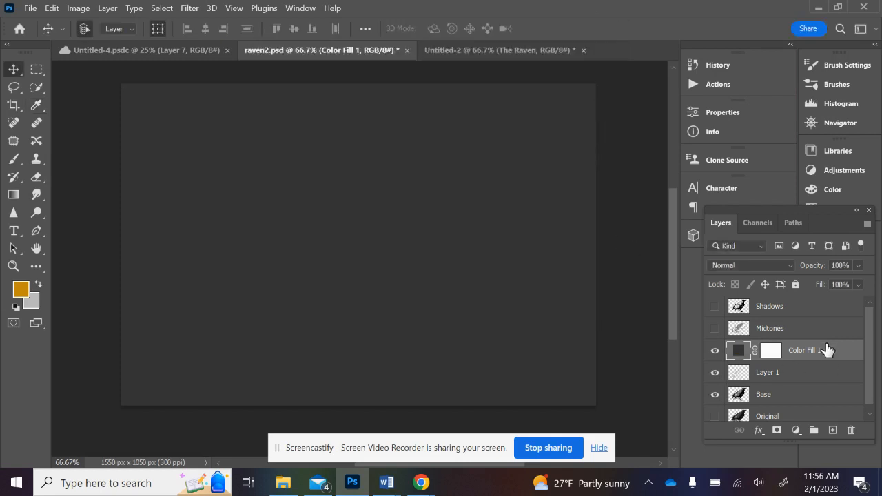
drag(827, 349, 815, 414)
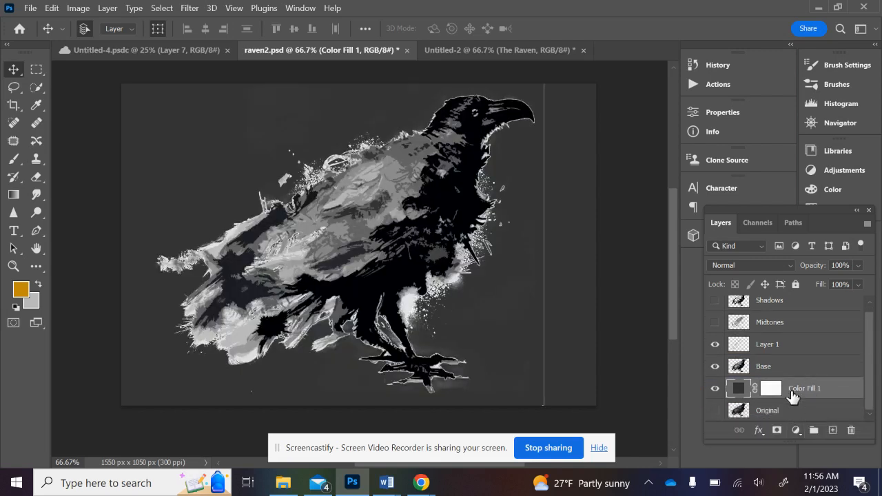
- Hide the color fill and Base, preview the three tonal layers together, and leave only Shadows visible
click(715, 389)
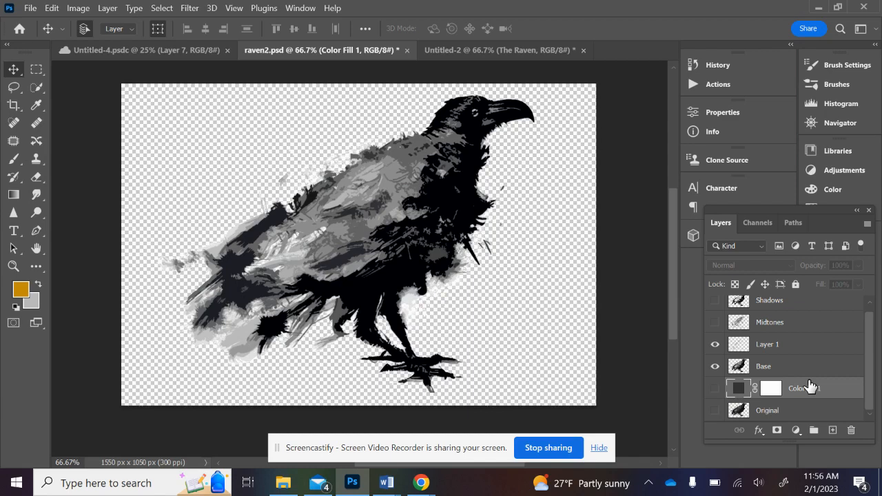
scroll(810, 388, up, 1)
click(715, 372)
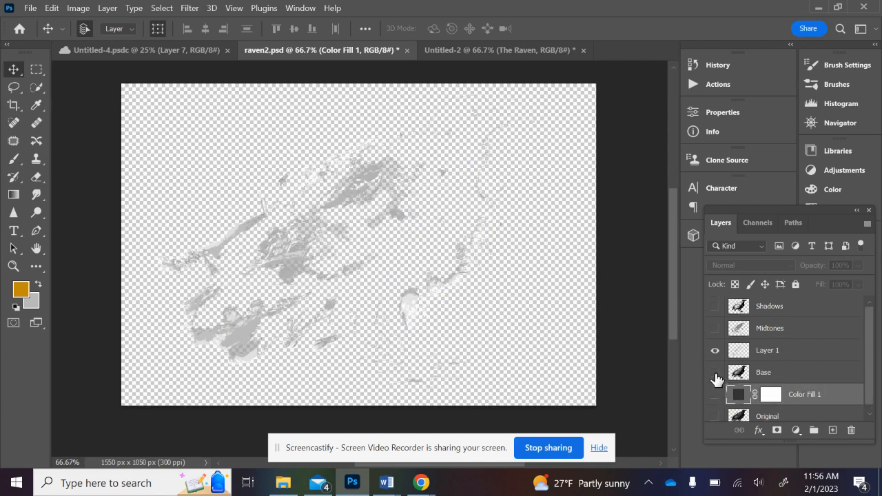
click(715, 330)
click(714, 306)
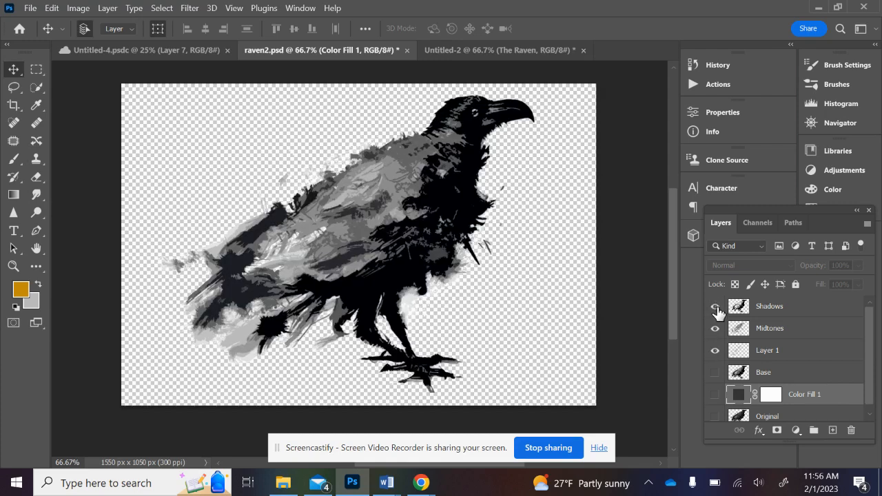
click(714, 350)
click(715, 331)
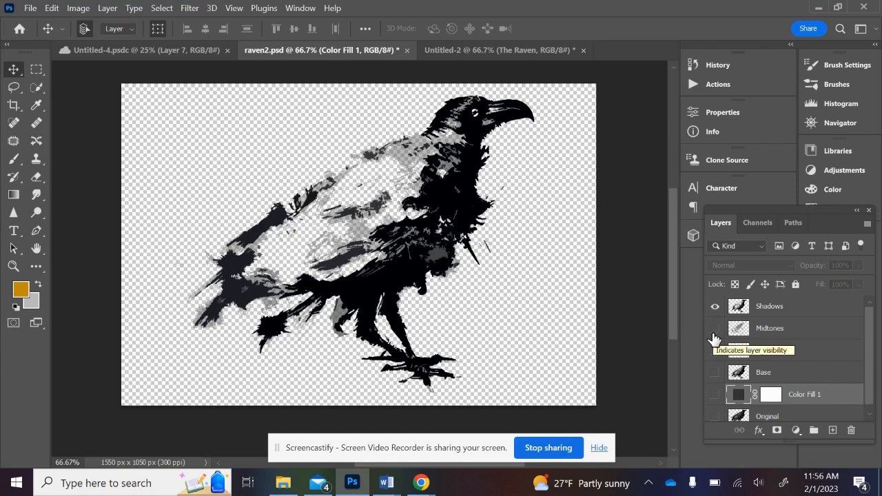
- Rename the layer holding the copied highlights as Highlights
click(819, 311)
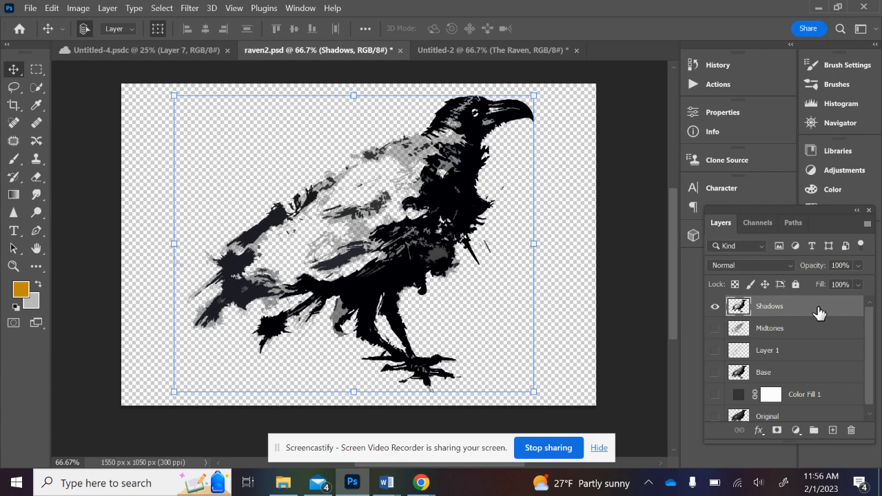
double_click(767, 351)
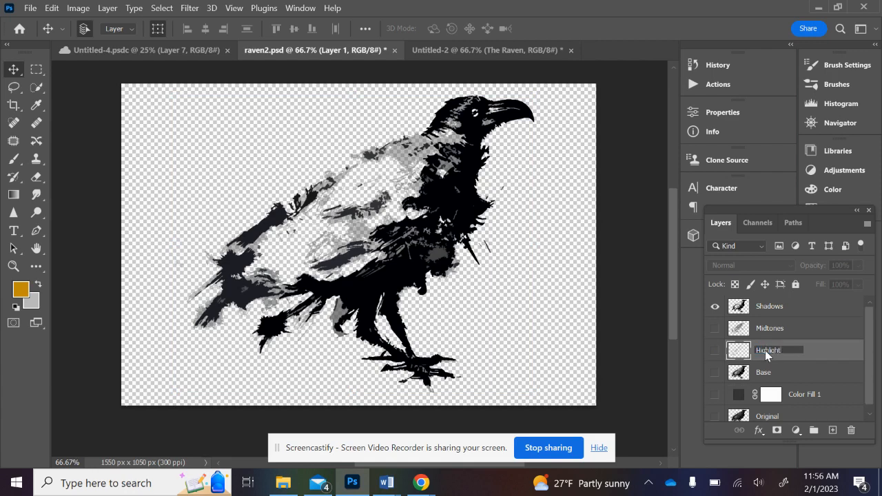
click(811, 373)
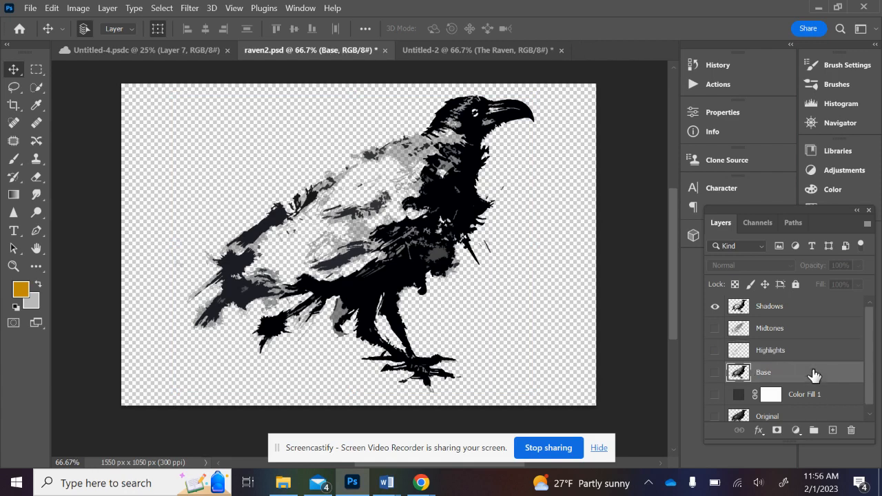
- Add a new blank layer directly above the Shadows layer
click(789, 311)
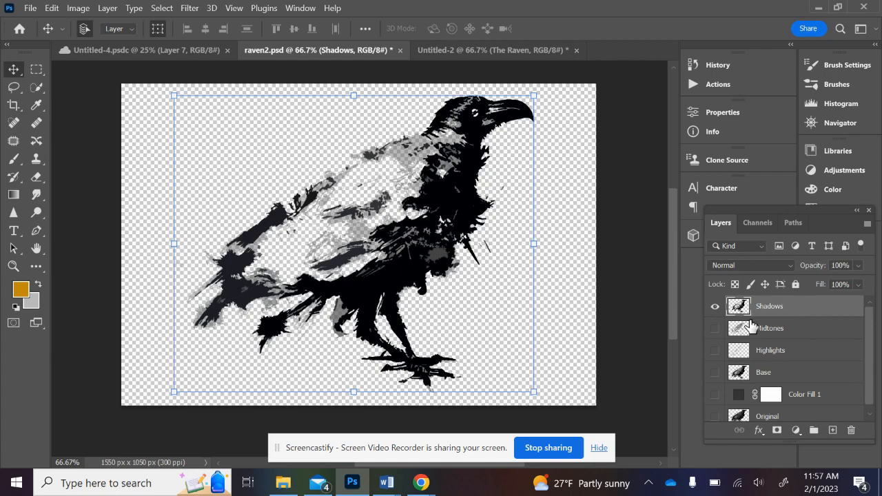
click(833, 431)
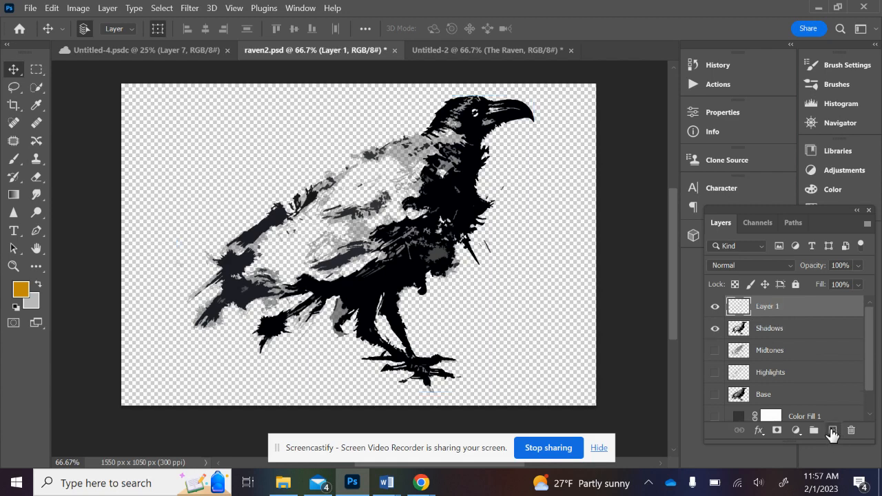
- Rename the new layer above Shadows as Shadow Text
double_click(769, 308)
- Select the dark tones of the Shadows layer using Color Range set to Shadows
click(780, 335)
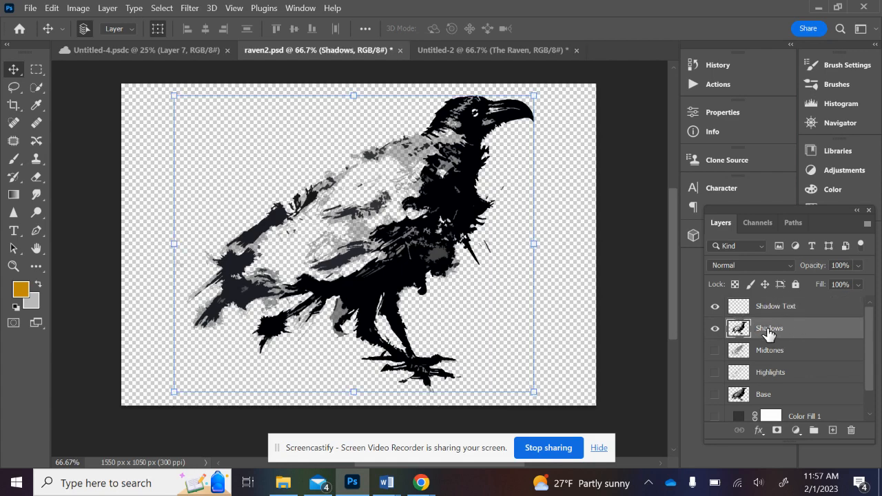
click(164, 8)
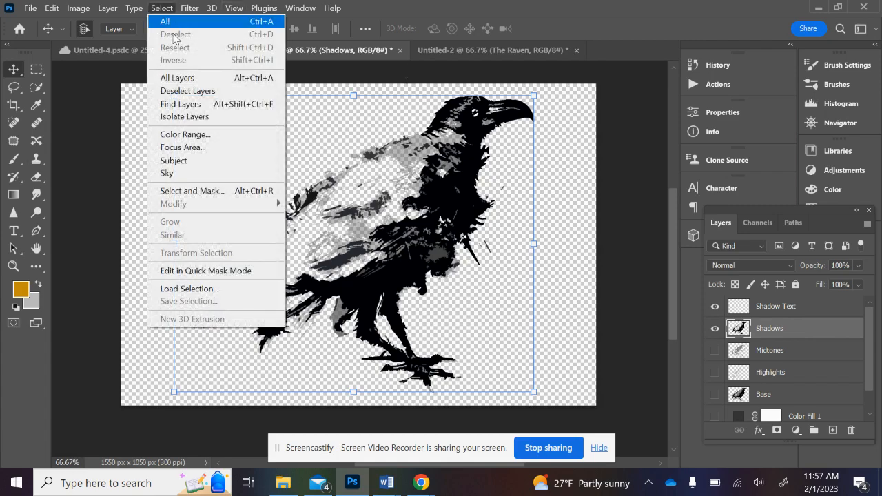
click(185, 135)
click(461, 67)
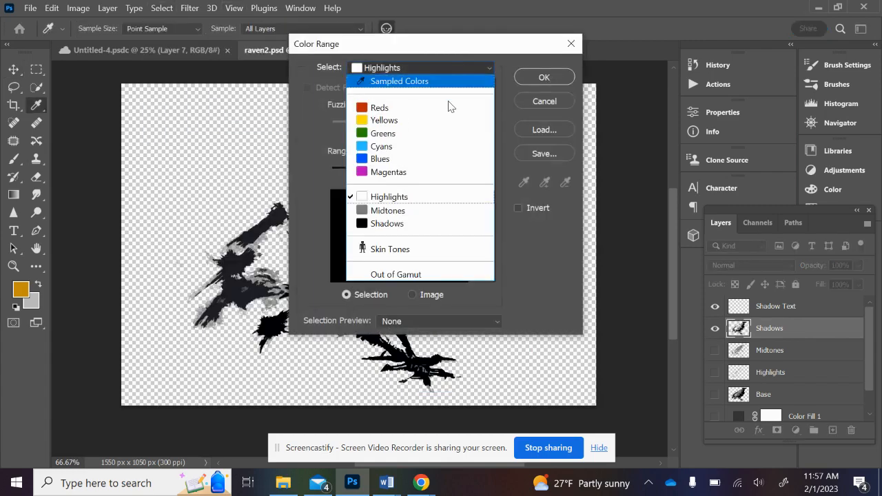
click(431, 227)
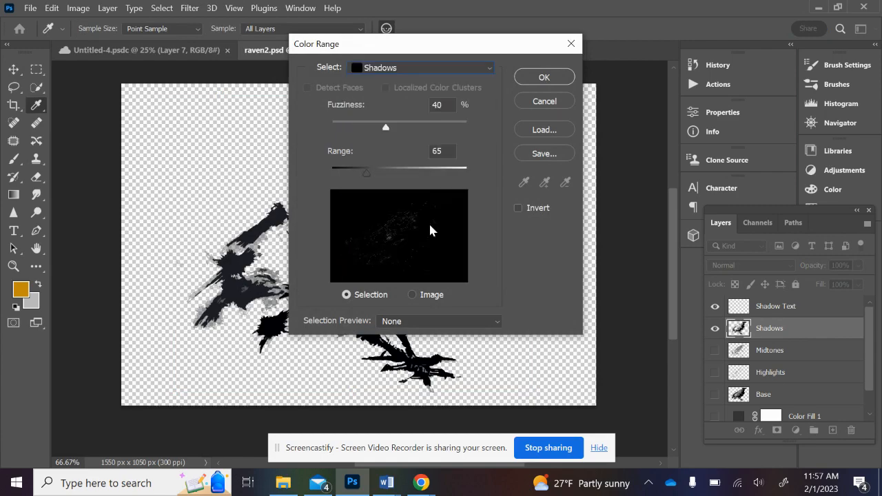
click(543, 77)
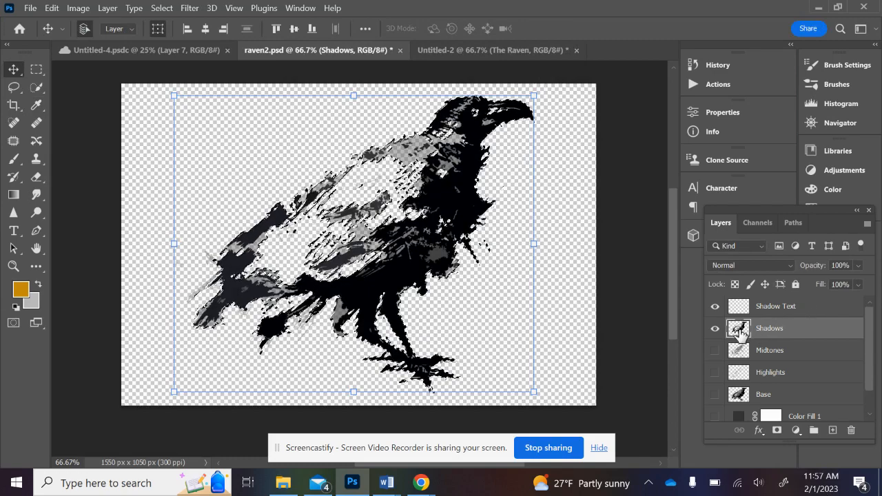
- Make Shadow Text the active layer and hide the Shadows layer, keeping the raven selection active
click(807, 307)
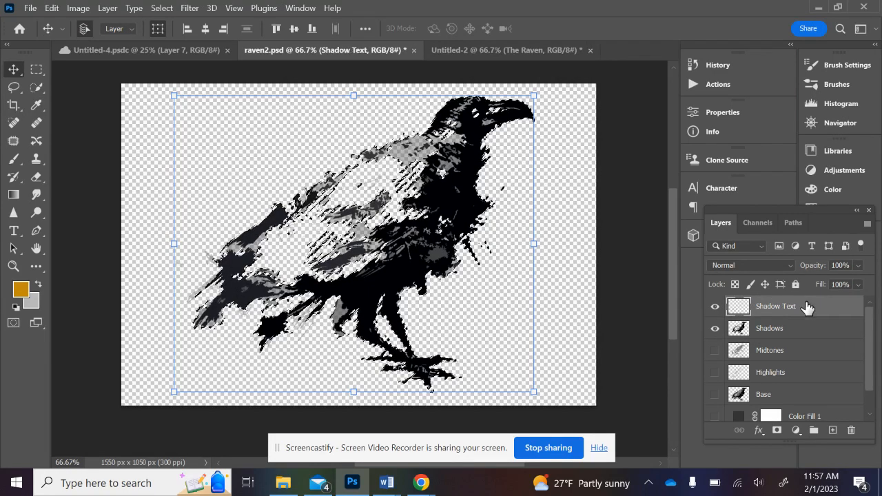
click(716, 331)
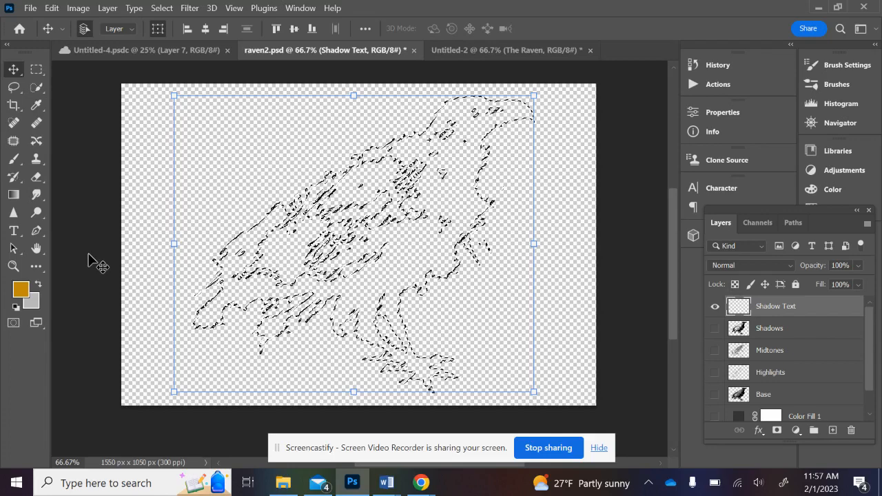
- Choose the Raven4 brush preset with the LENORE! text tip for the Brush tool
click(14, 163)
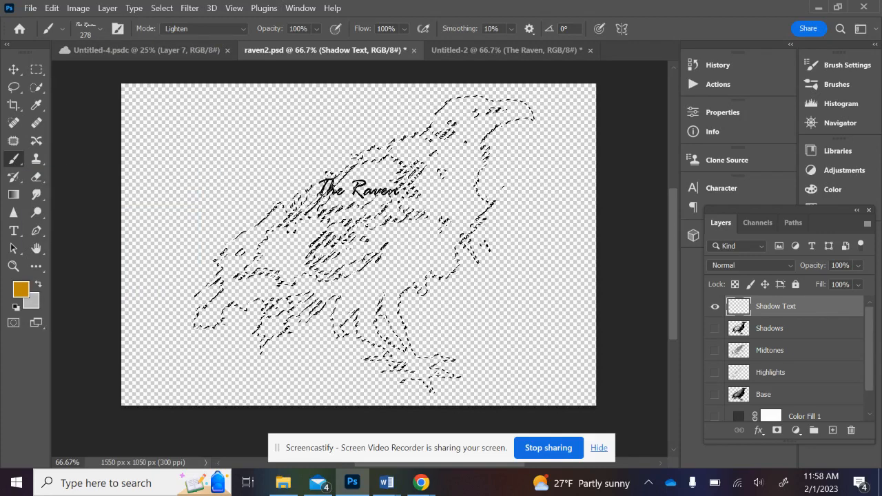
click(101, 28)
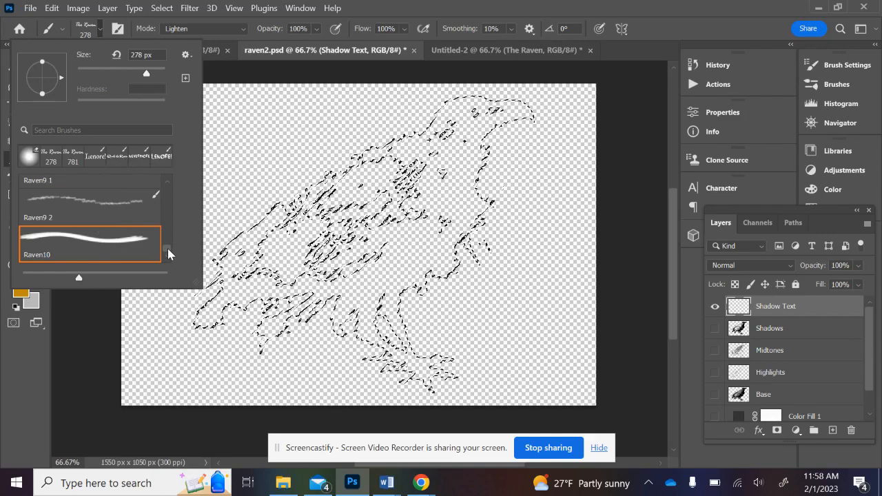
mouse_move(166, 246)
mouse_down()
mouse_move(168, 231)
mouse_move(167, 265)
mouse_move(168, 239)
mouse_up()
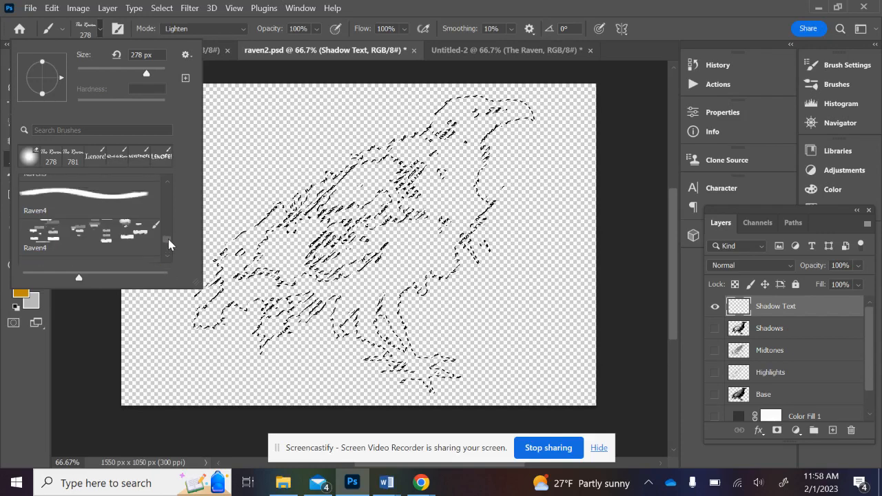
click(89, 219)
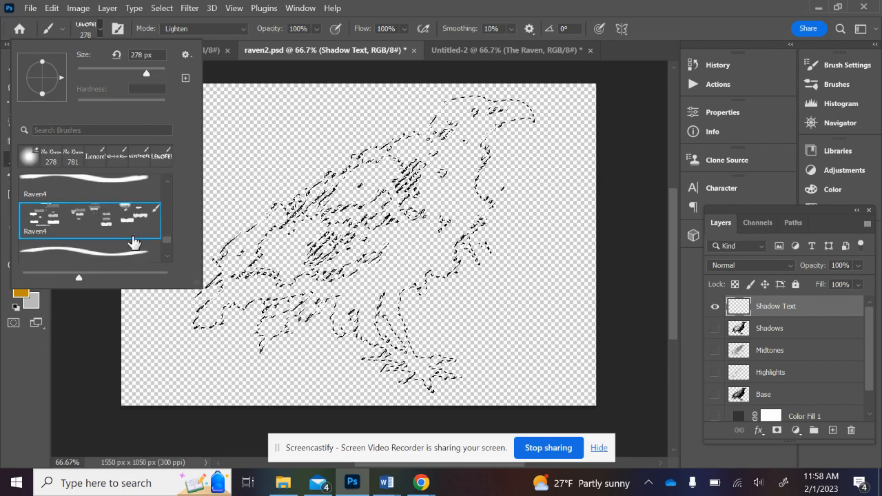
click(33, 352)
- Set the foreground color to black (#000000)
click(20, 292)
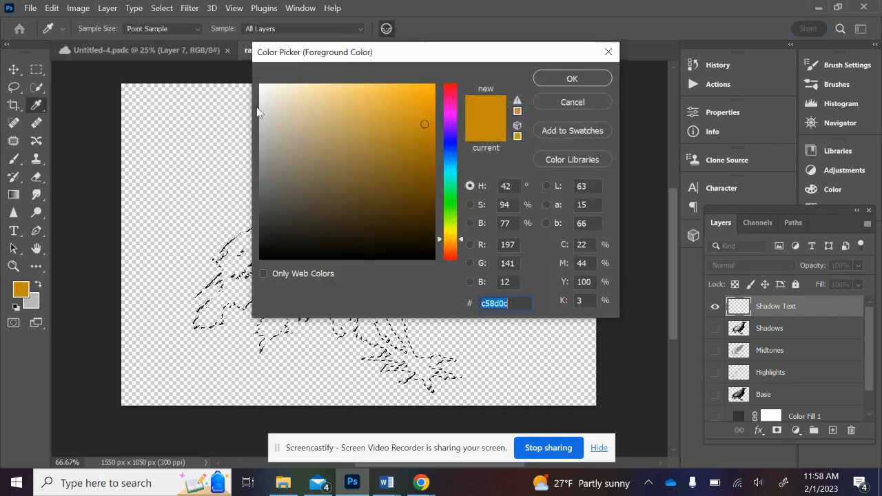
click(431, 263)
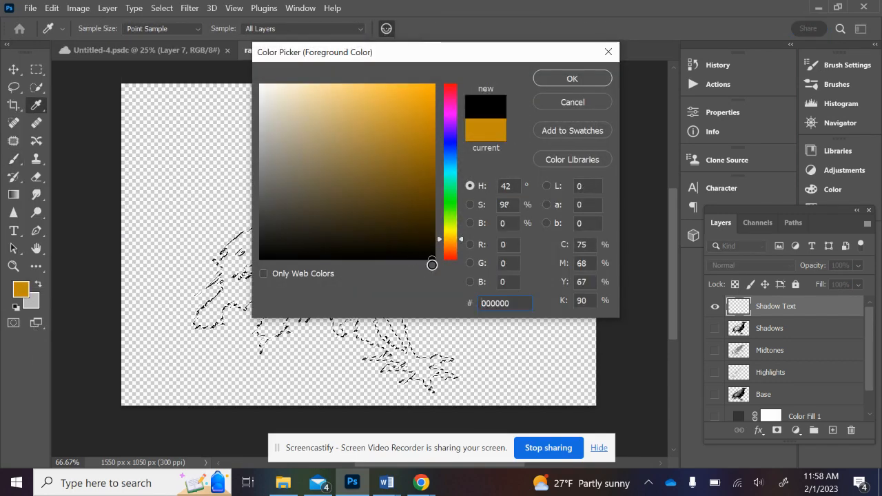
click(565, 78)
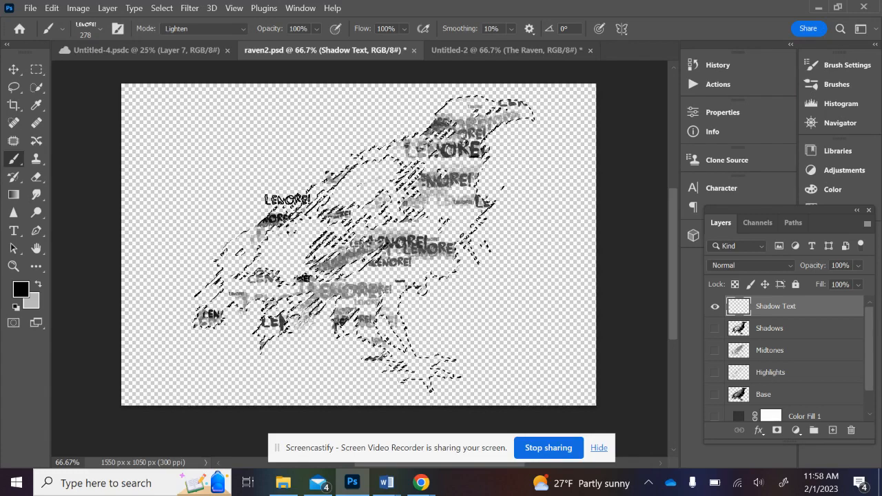
- Try painting LENORE! text across the raven selection on the Shadow Text layer
mouse_move(386, 233)
mouse_down()
mouse_move(222, 316)
mouse_move(433, 354)
mouse_move(256, 409)
mouse_move(342, 413)
mouse_move(446, 268)
mouse_move(459, 175)
mouse_move(329, 128)
mouse_move(286, 223)
mouse_up()
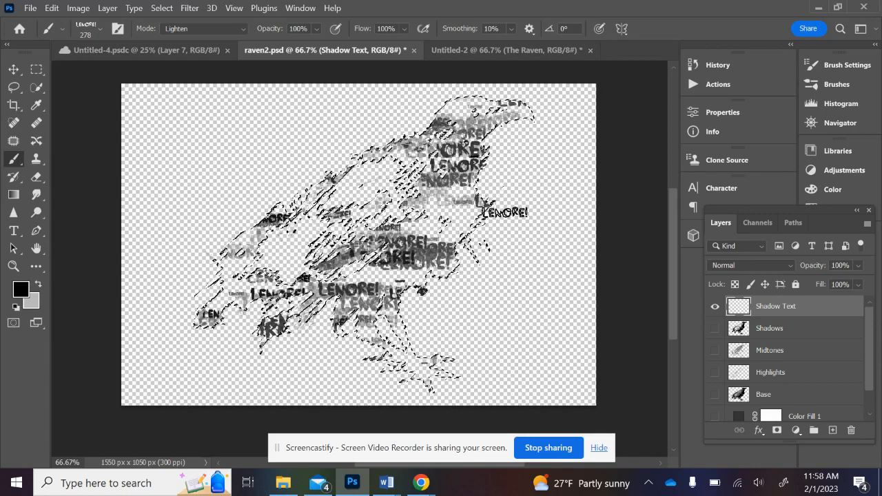
mouse_move(505, 213)
mouse_down()
mouse_move(441, 211)
mouse_move(259, 414)
mouse_move(427, 354)
mouse_move(414, 324)
mouse_up()
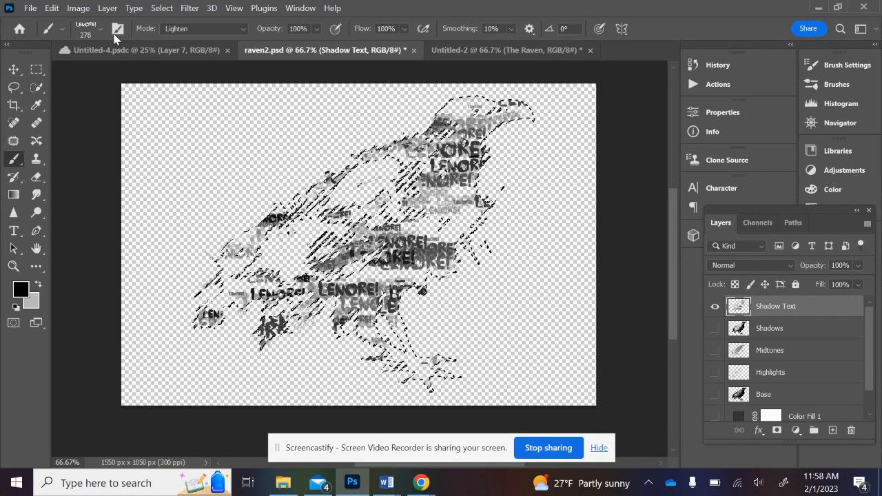
- Turn off Transfer and Texture in the settings of the LENORE! brush
click(306, 10)
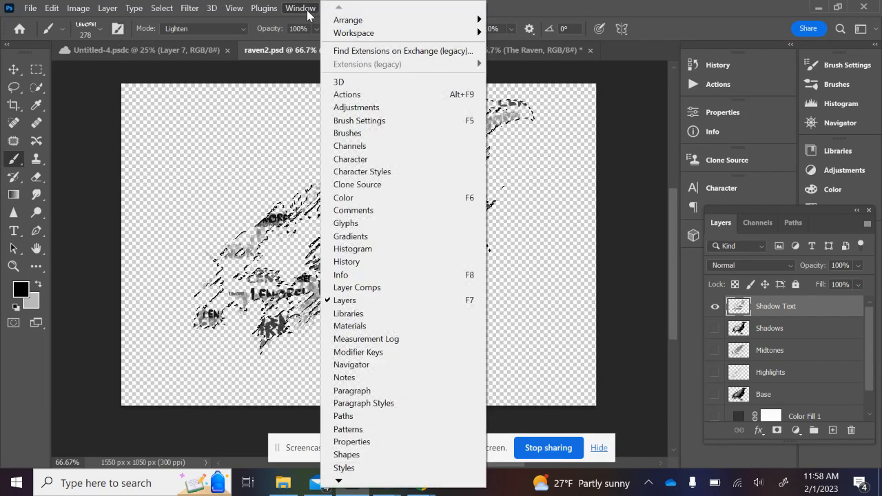
click(462, 121)
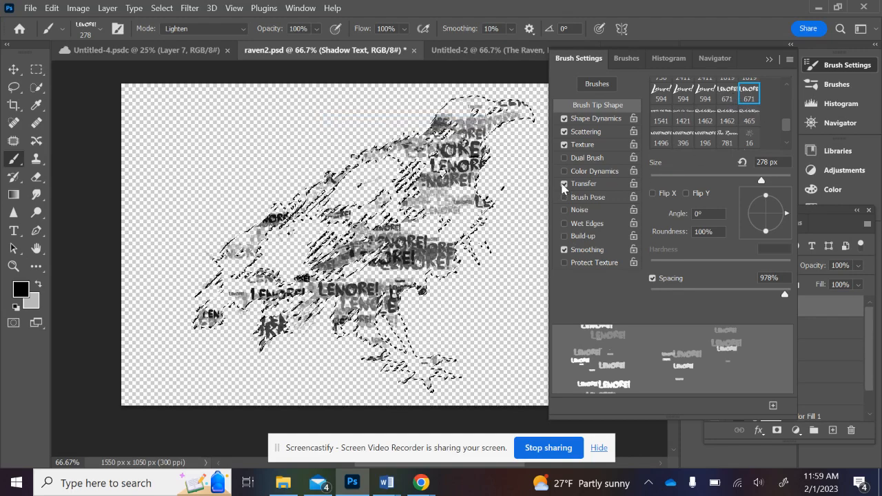
click(564, 184)
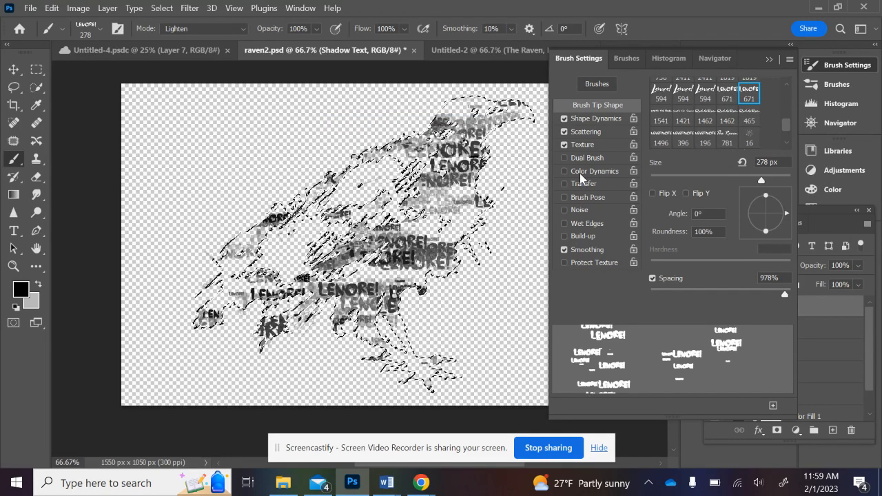
click(564, 145)
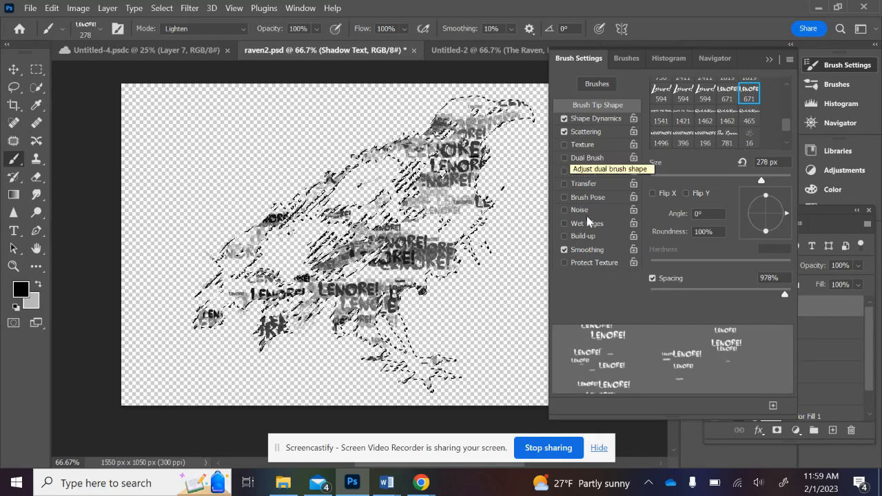
- Lower the brush's Scatter to 319% and its scattering Count to 3
click(594, 132)
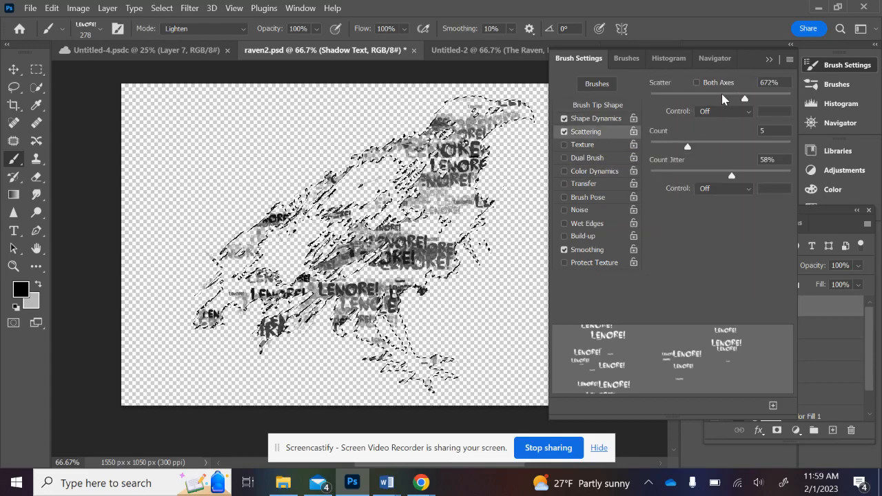
drag(744, 98, 696, 107)
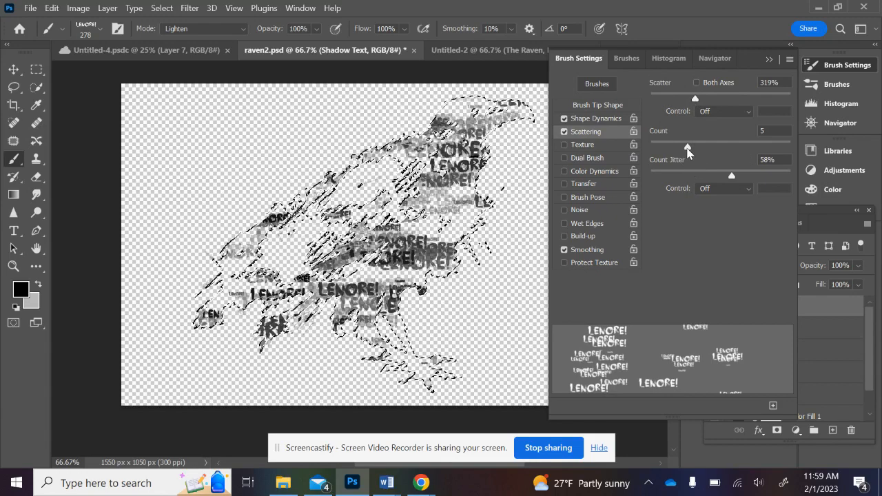
drag(688, 151, 666, 148)
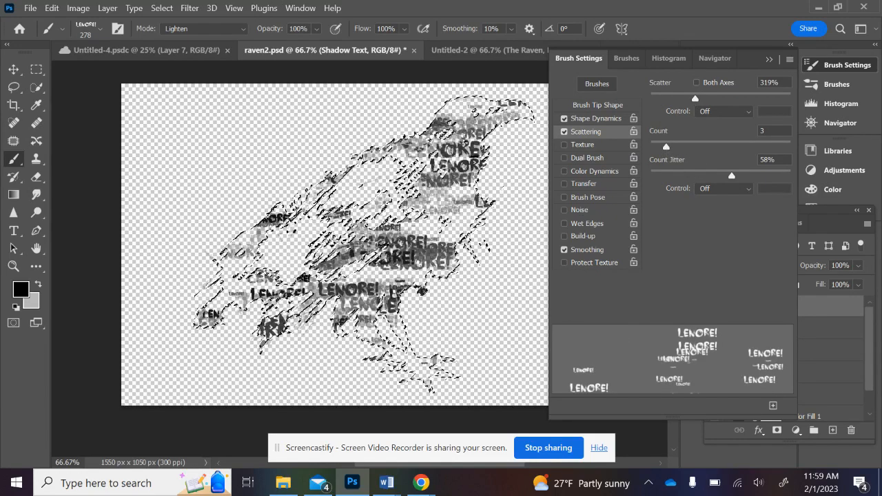
- Reduce the brush's Size Jitter to 34% and turn off Smoothing
click(582, 119)
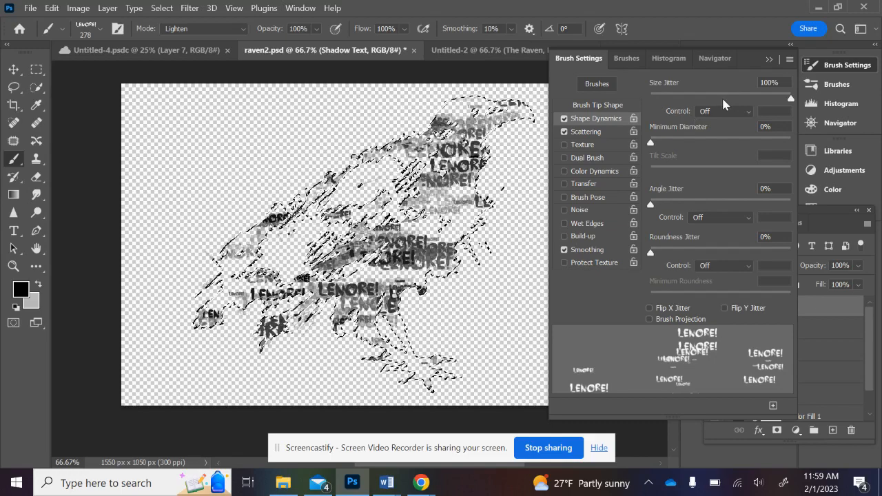
mouse_move(723, 100)
mouse_down()
mouse_move(671, 106)
mouse_move(698, 107)
mouse_up()
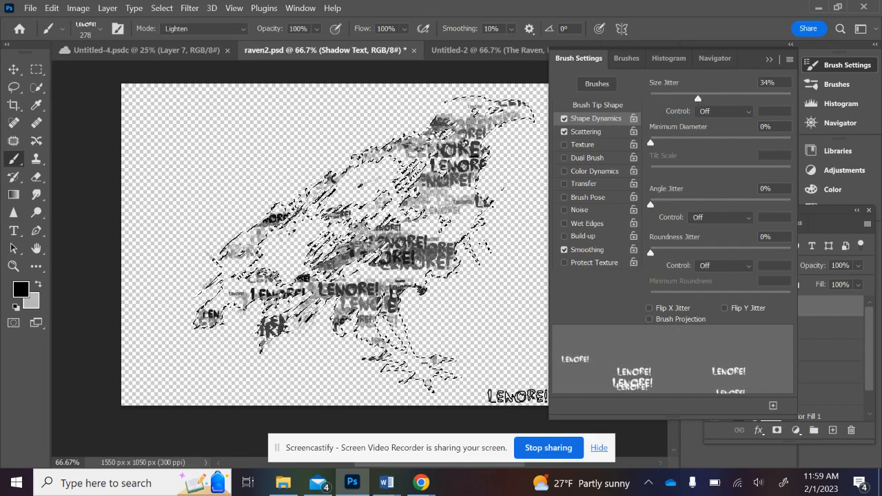
click(565, 250)
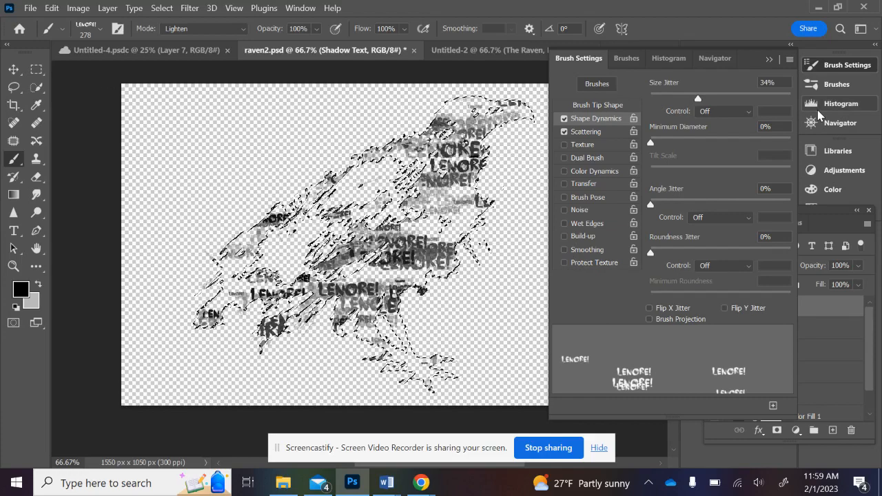
click(769, 59)
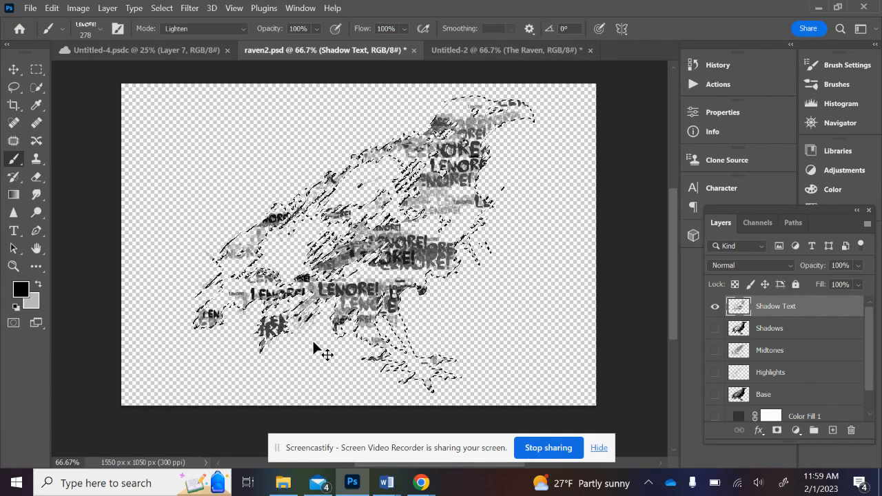
- Clear the trial text painted inside the raven selection on the Shadow Text layer
key(Delete)
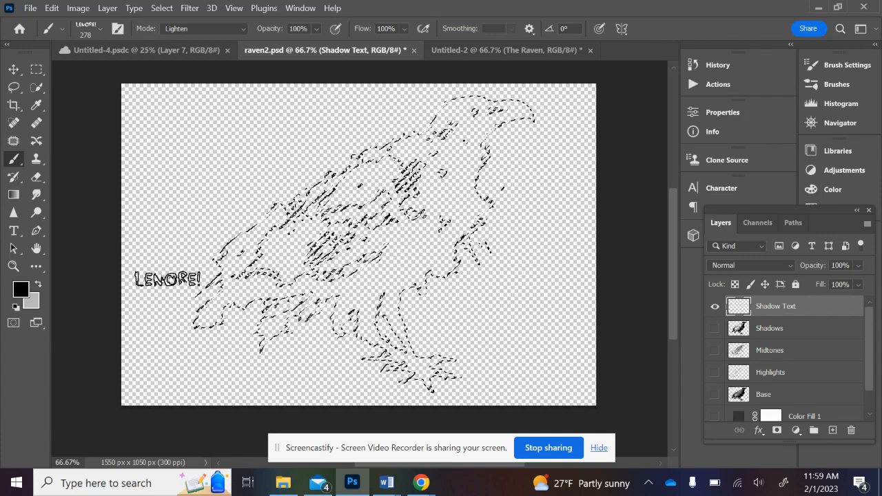
- Fill the raven's shadow selection on the Shadow Text layer with black LENORE! brush stamps across head, chest, wings, tail and legs
click(436, 170)
click(351, 269)
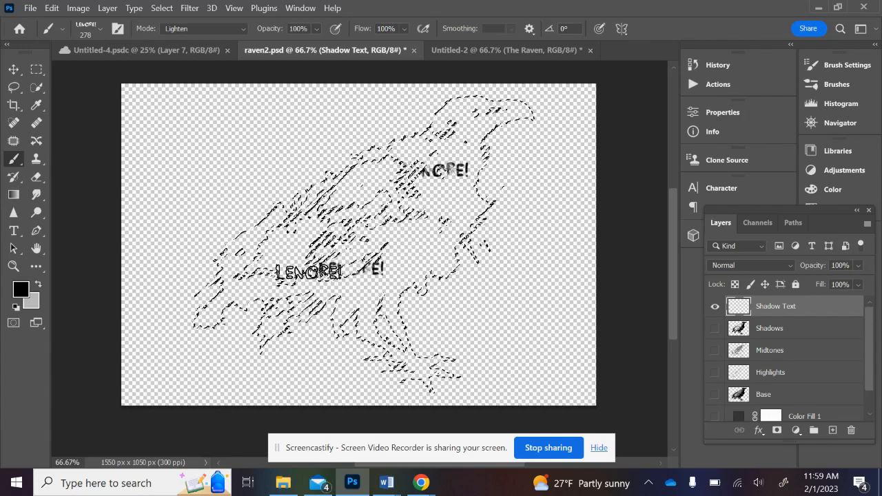
click(309, 272)
click(255, 301)
click(447, 262)
click(411, 269)
click(413, 209)
click(488, 131)
click(426, 238)
click(418, 141)
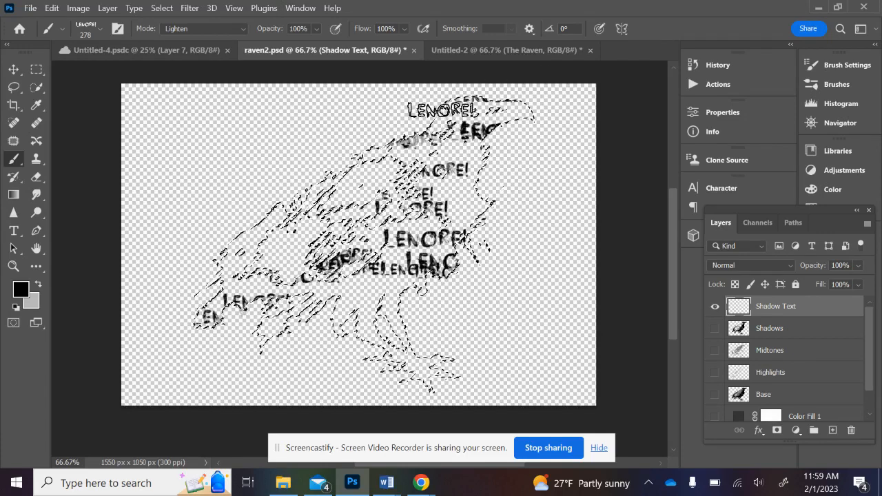
click(446, 112)
click(455, 101)
click(430, 235)
click(422, 155)
click(416, 183)
click(403, 268)
click(465, 208)
click(464, 124)
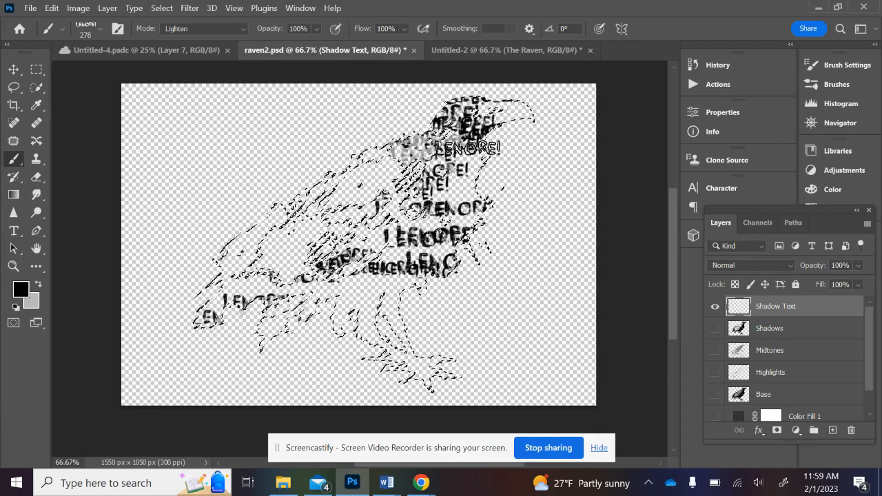
click(452, 144)
click(491, 159)
click(338, 221)
click(273, 323)
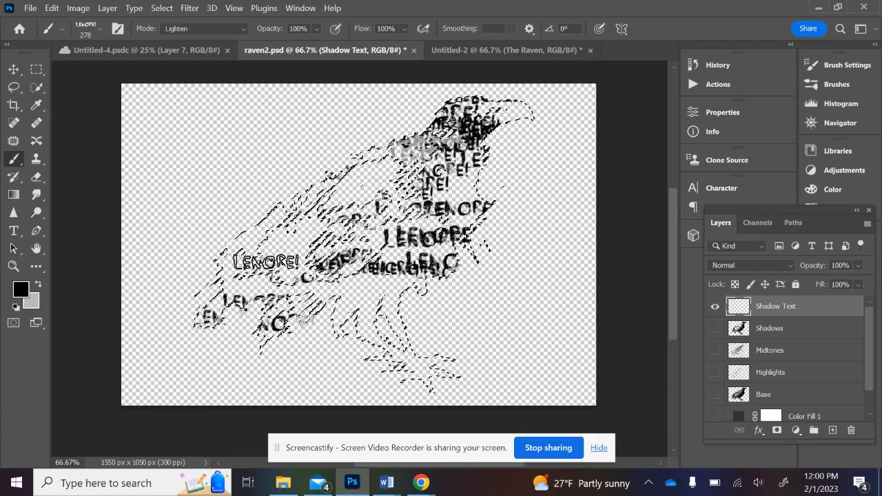
click(268, 310)
click(274, 329)
click(393, 381)
click(446, 181)
click(427, 216)
click(403, 253)
click(355, 232)
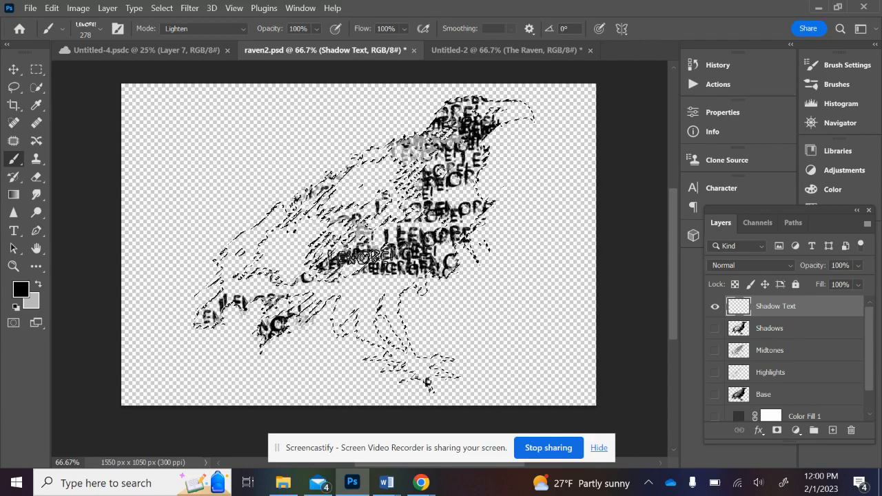
click(358, 257)
click(505, 153)
click(505, 130)
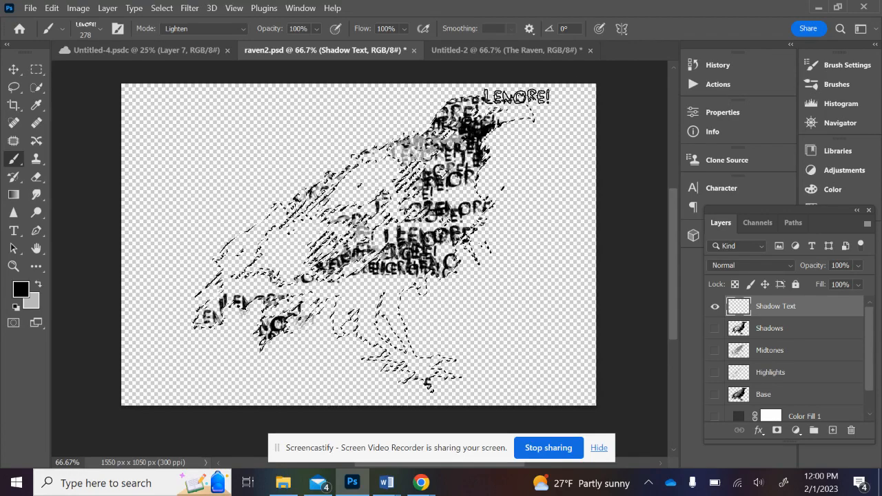
click(454, 109)
click(386, 209)
click(251, 212)
click(438, 249)
click(363, 271)
click(420, 368)
click(393, 347)
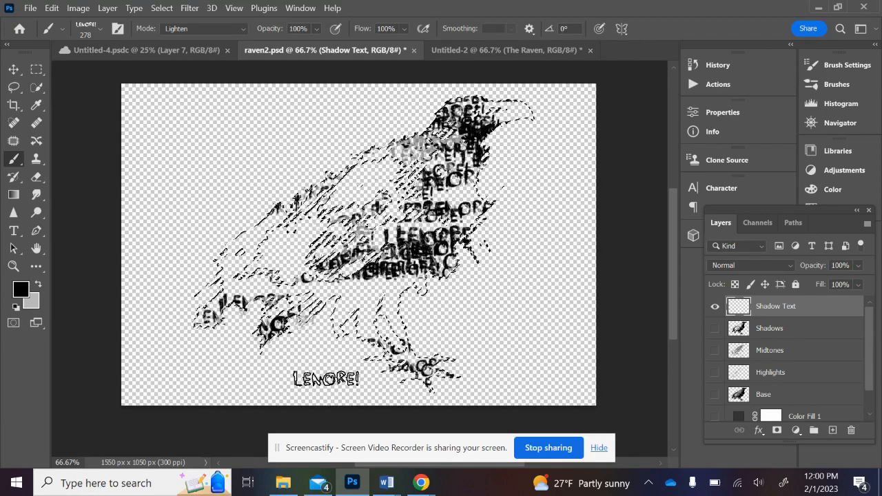
click(374, 327)
click(278, 276)
click(343, 271)
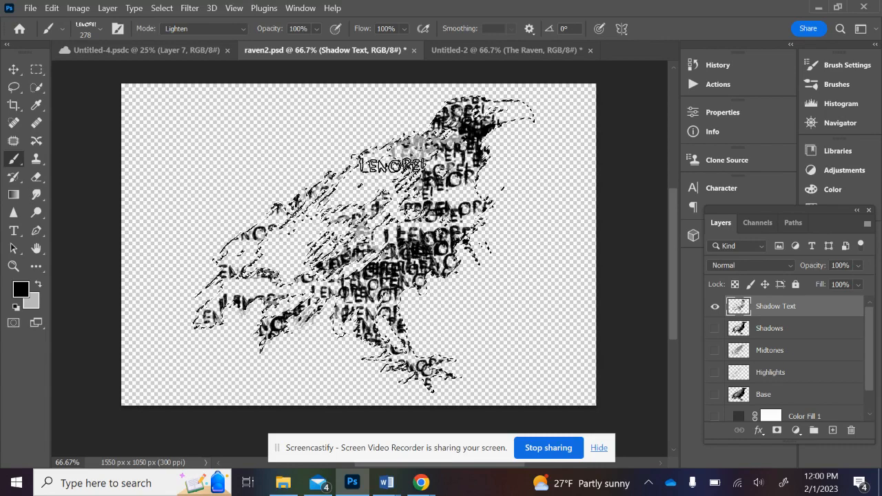
click(419, 140)
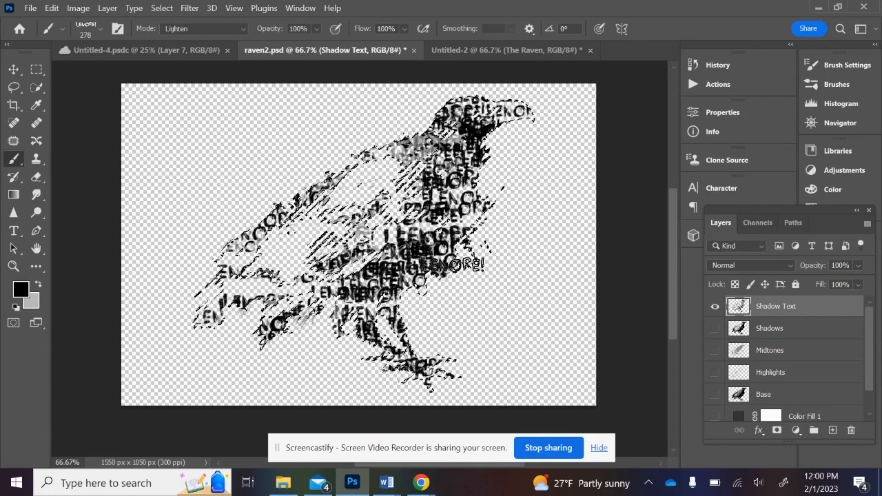
drag(457, 264, 474, 251)
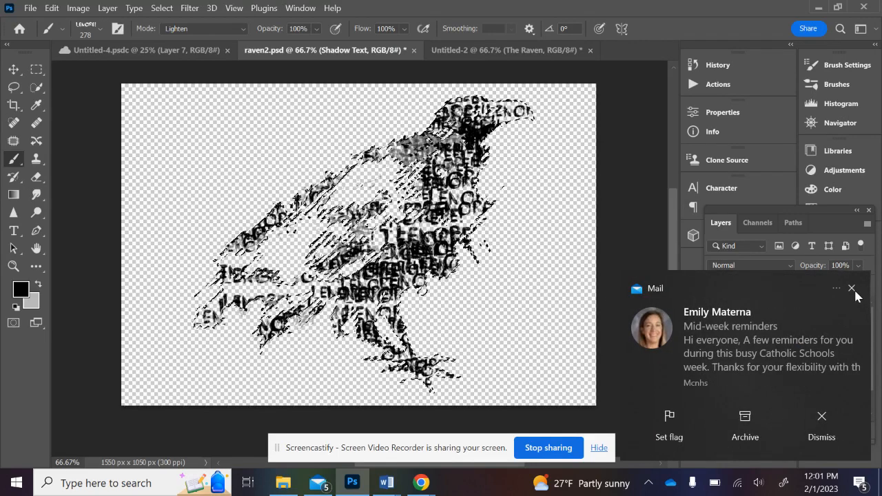
- Dismiss the mail notification, stamp a trial LENORE! in the empty area beneath the raven's chest and undo the stamp
click(852, 289)
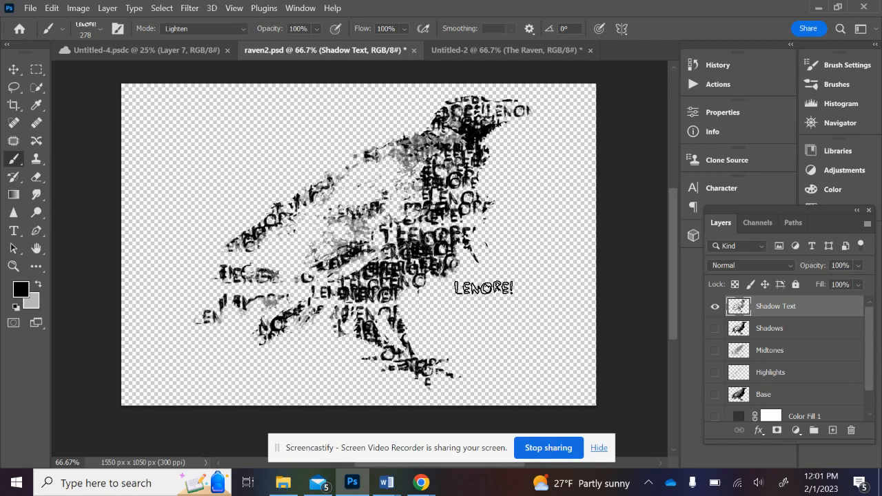
click(484, 287)
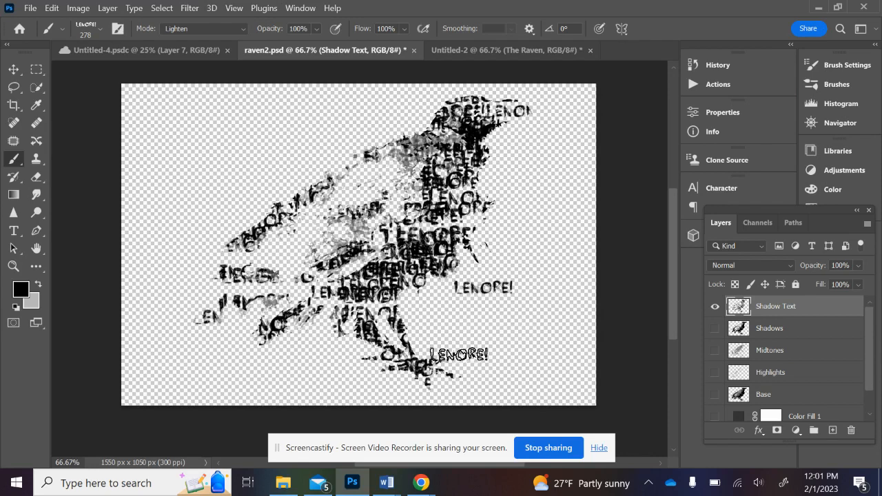
key(ctrl+z)
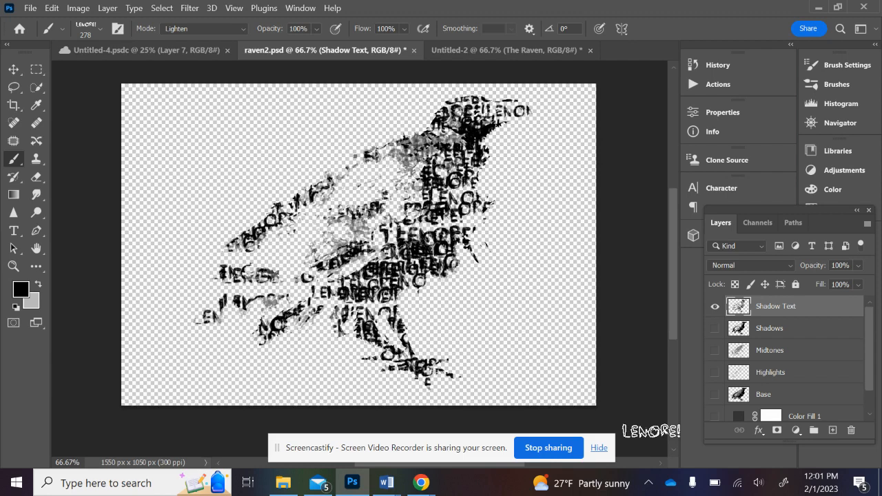
- Select the Midtones layer and set the foreground colour to the mid grey 797979
click(781, 355)
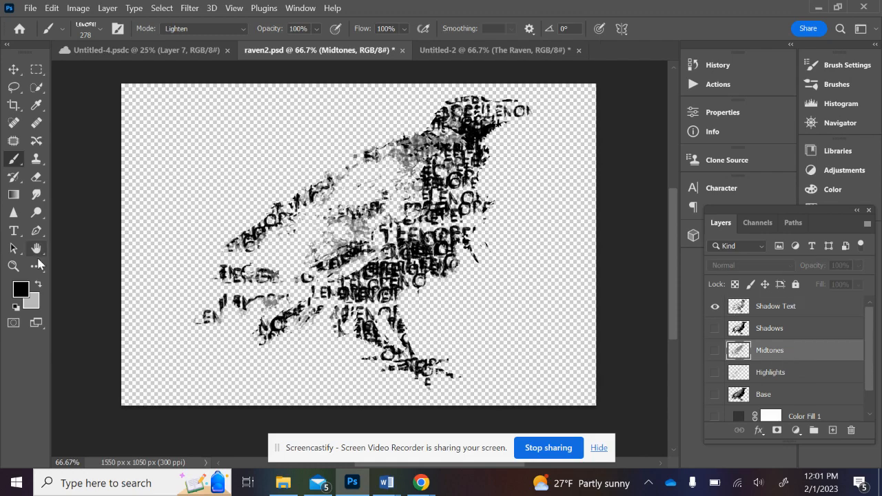
click(22, 291)
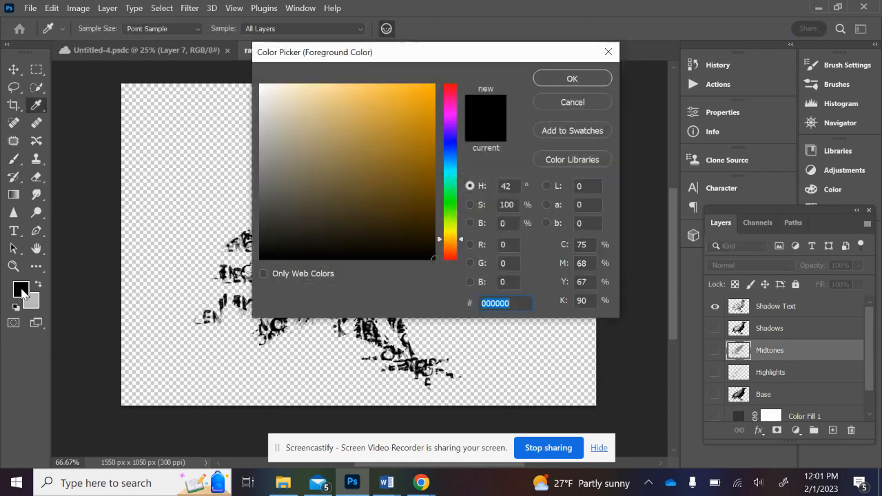
click(261, 176)
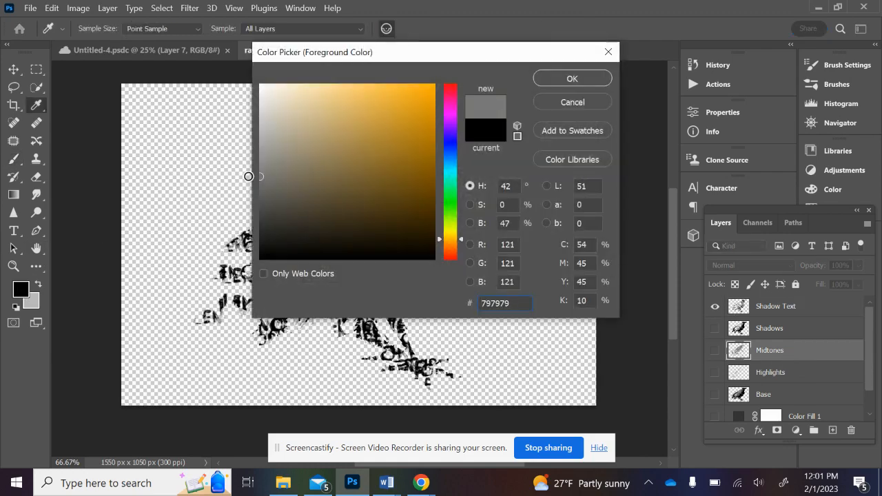
click(552, 74)
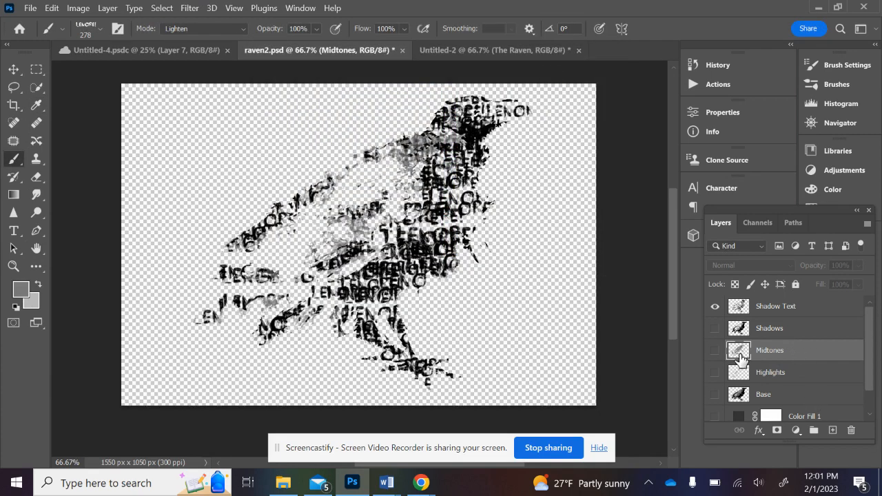
- Show the Midtones layer, hide Shadow Text, and select the raven's Midtones with Color Range
click(717, 351)
click(715, 308)
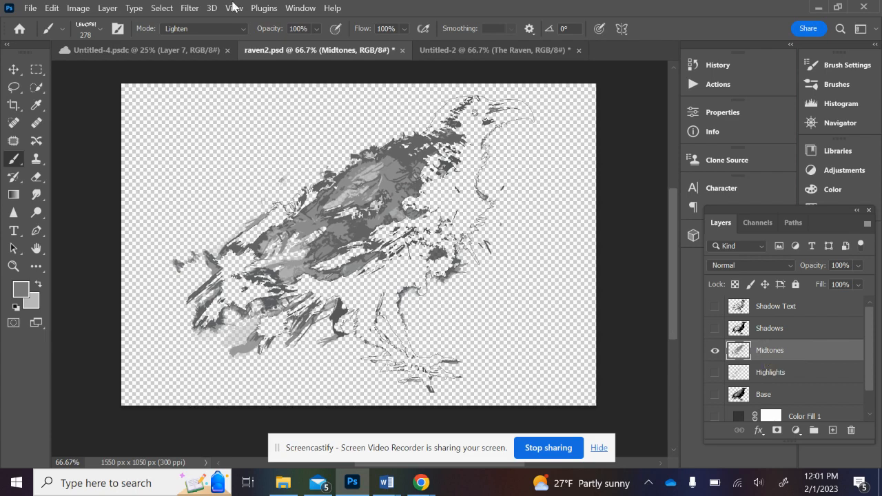
click(193, 11)
mouse_move(169, 13)
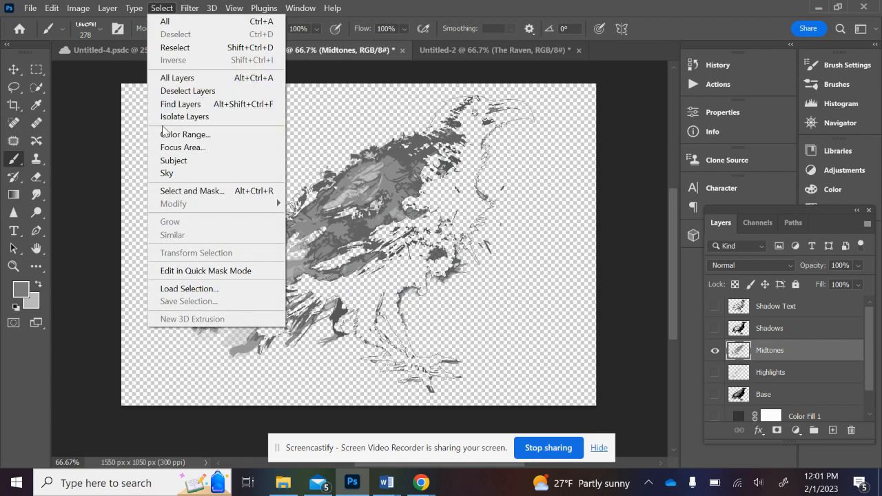
click(181, 134)
click(417, 72)
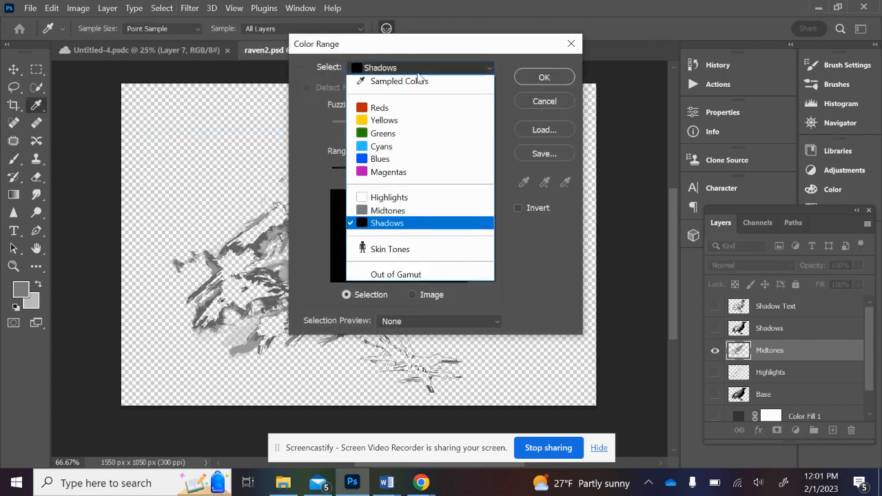
click(401, 211)
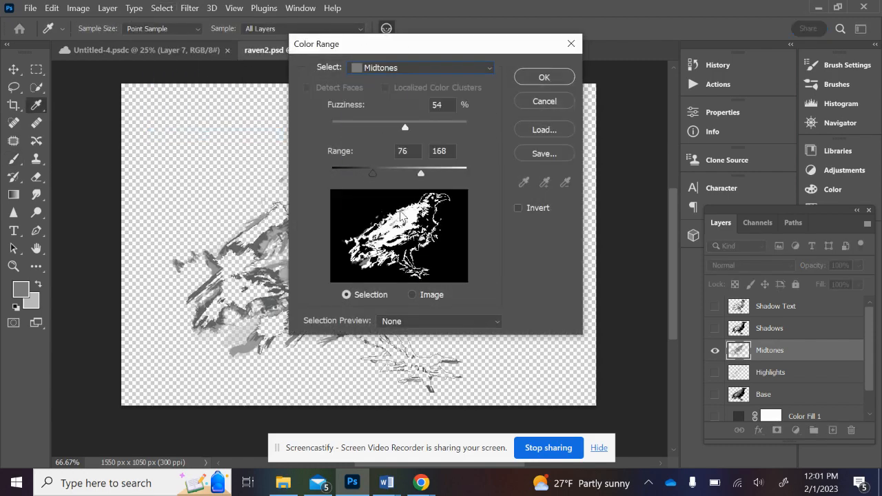
click(548, 79)
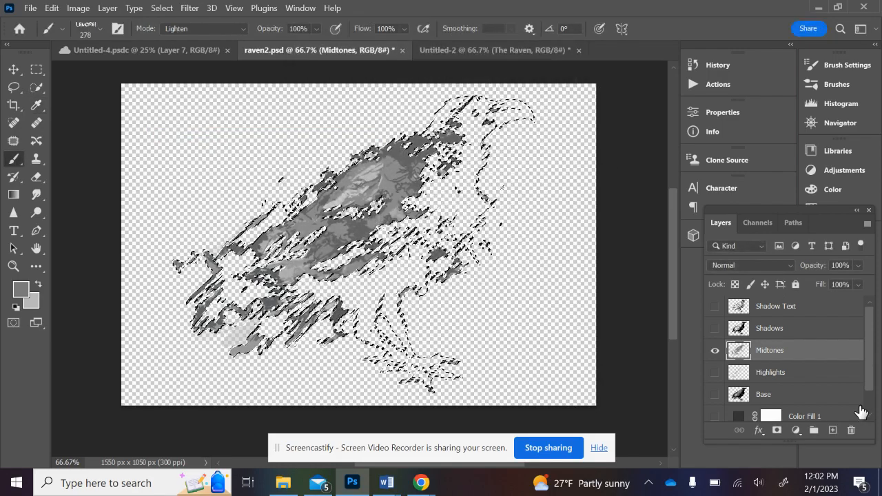
- Add a layer named Mid Text above the Midtones layer and hide the Midtones layer
click(834, 431)
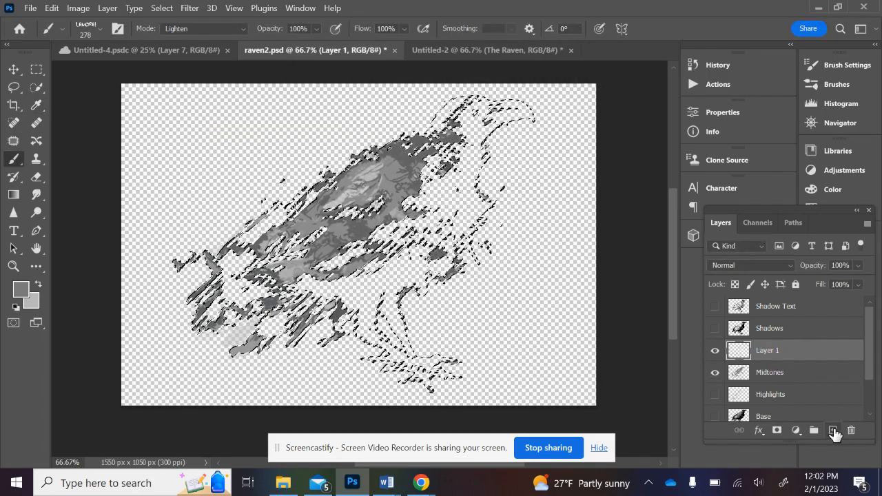
double_click(769, 351)
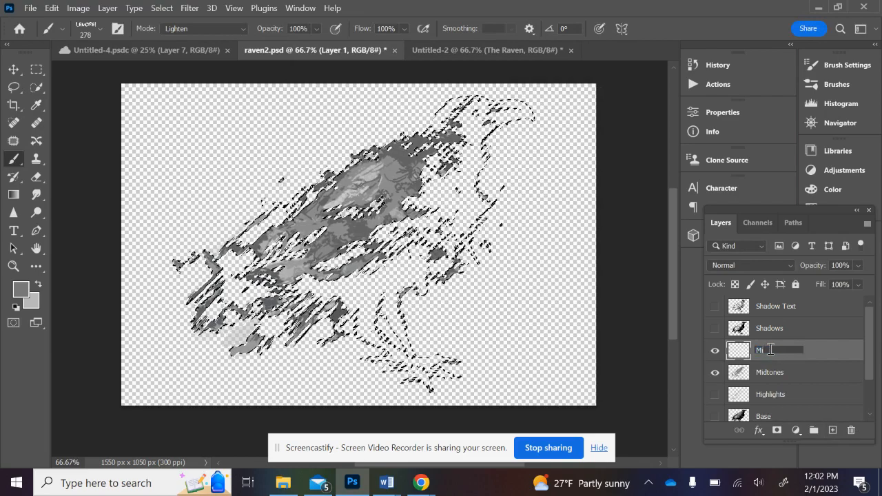
text(Mid Text)
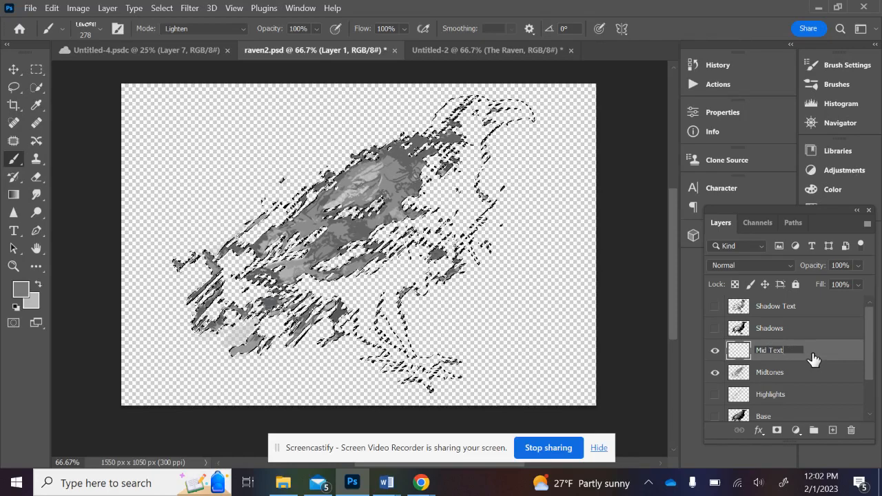
key(Return)
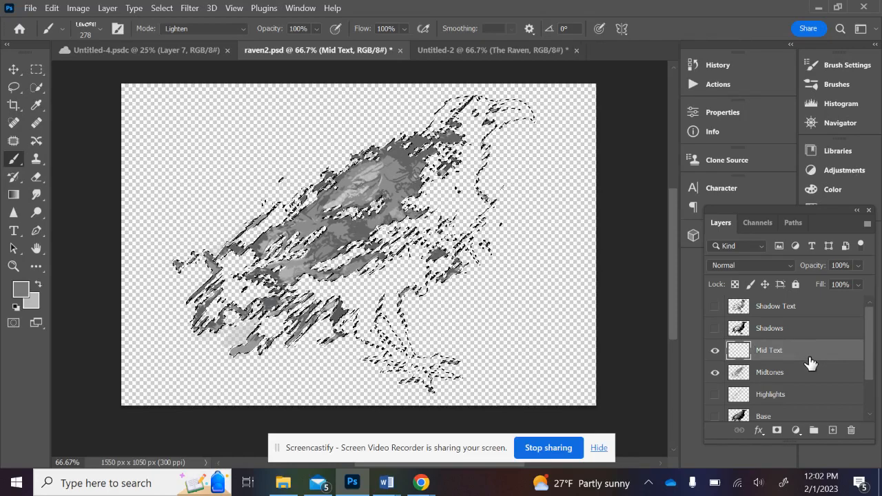
click(715, 372)
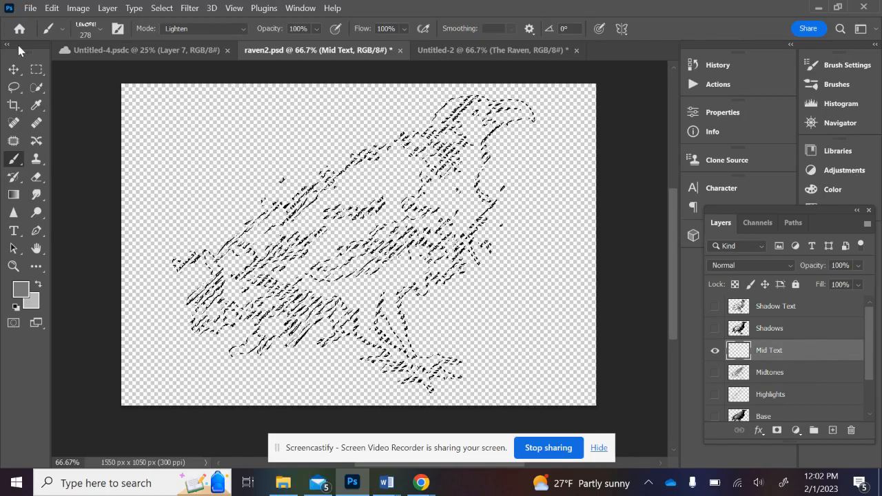
- Choose the Raven2 word brush preset at 278 px for painting on the Mid Text layer
click(101, 26)
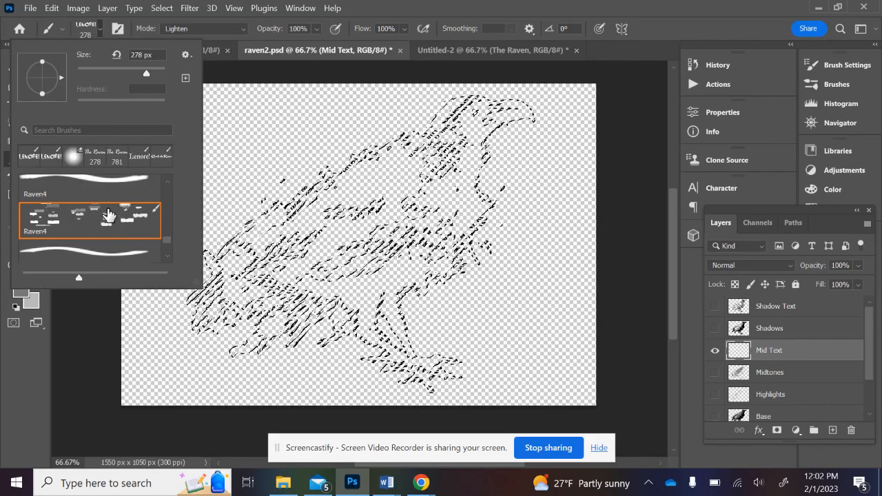
scroll(144, 172, down, 2)
scroll(146, 172, up, 1)
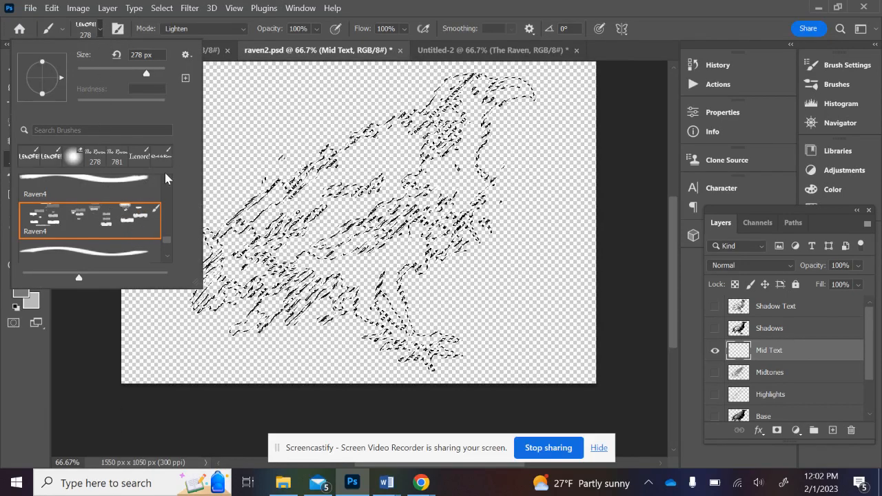
scroll(166, 184, up, 2)
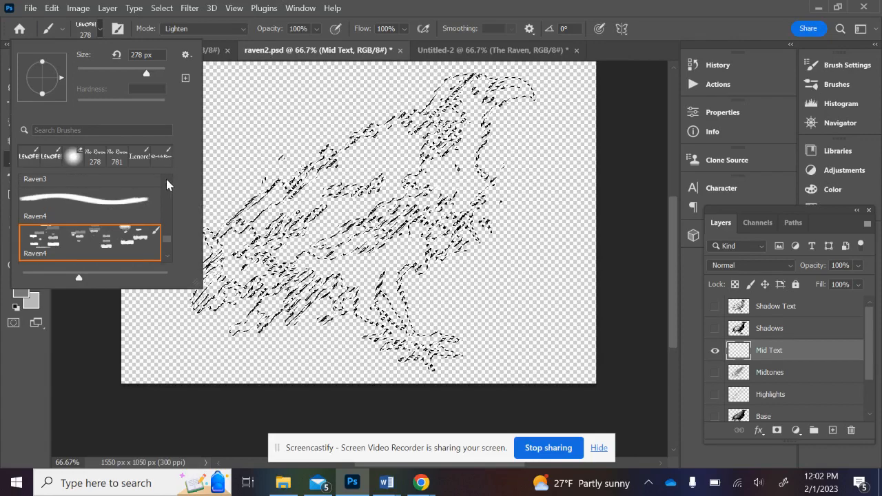
scroll(166, 185, up, 5)
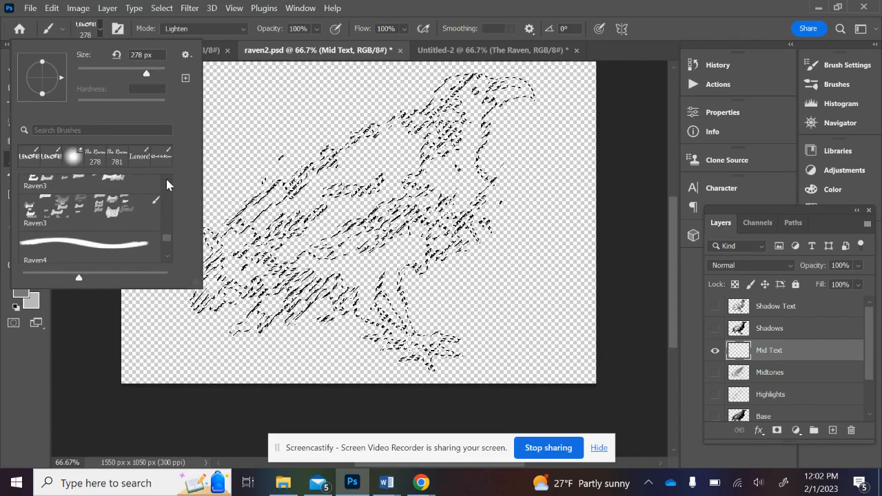
click(166, 183)
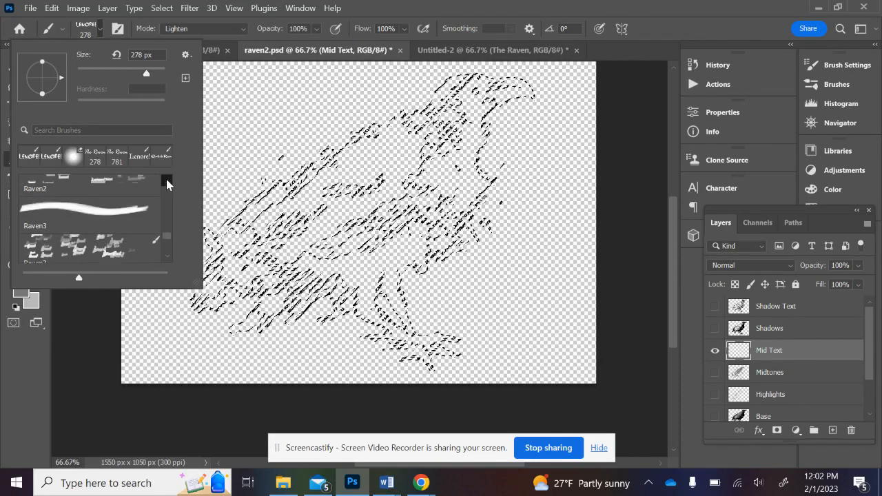
click(132, 186)
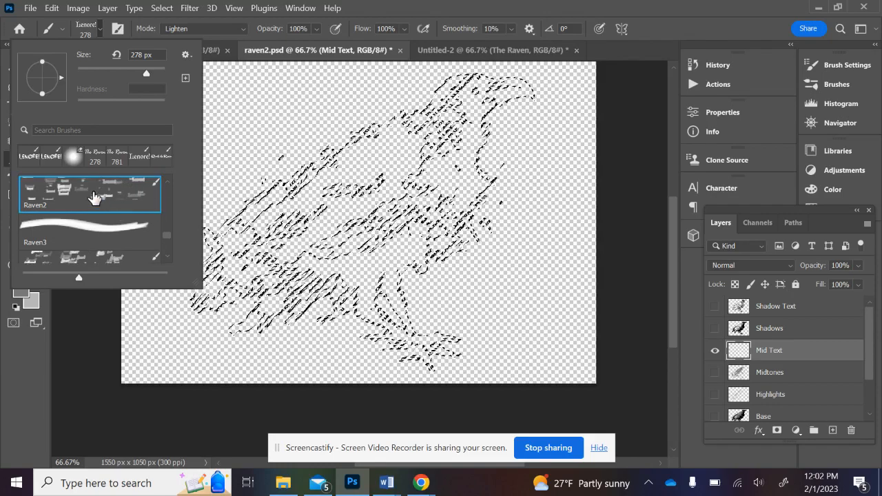
click(186, 55)
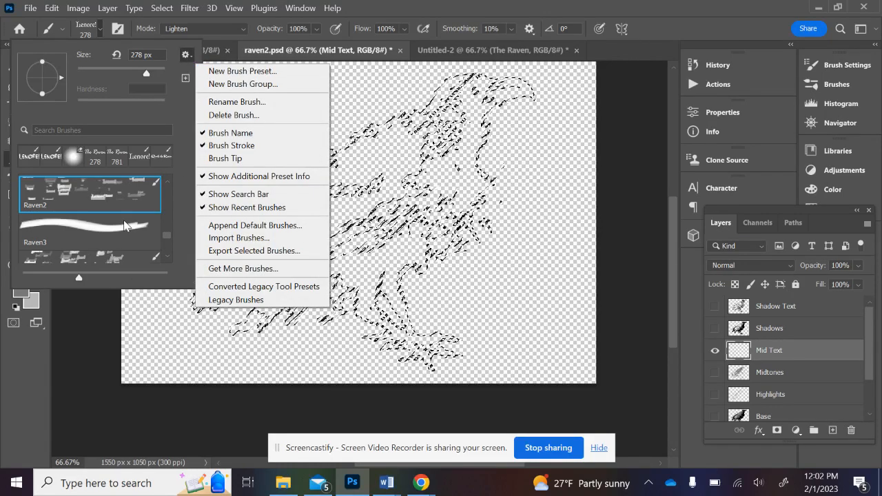
click(108, 191)
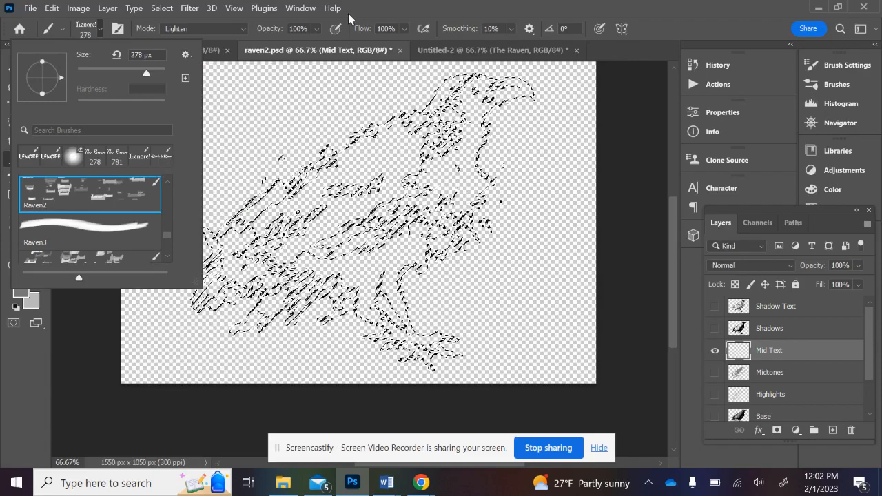
- Choose the Raven9 1 word brush preset at 278 px for painting on the Mid Text layer
click(311, 8)
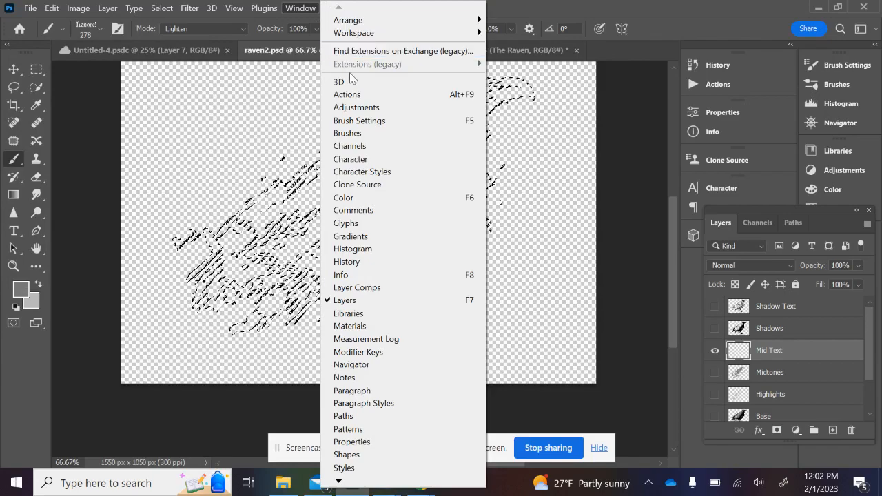
click(359, 121)
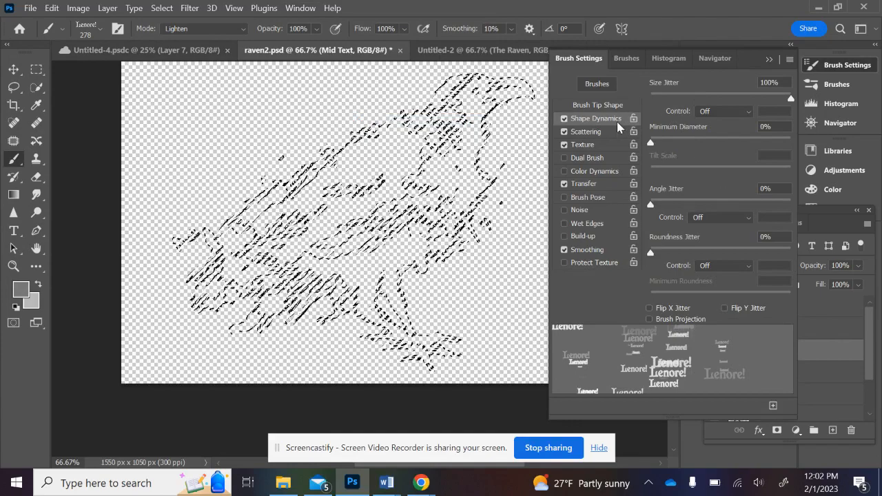
click(624, 61)
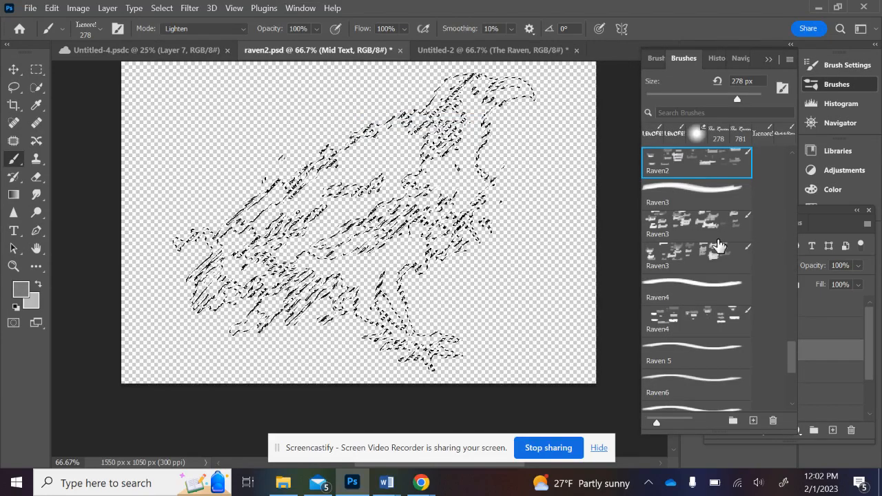
scroll(714, 245, down, 5)
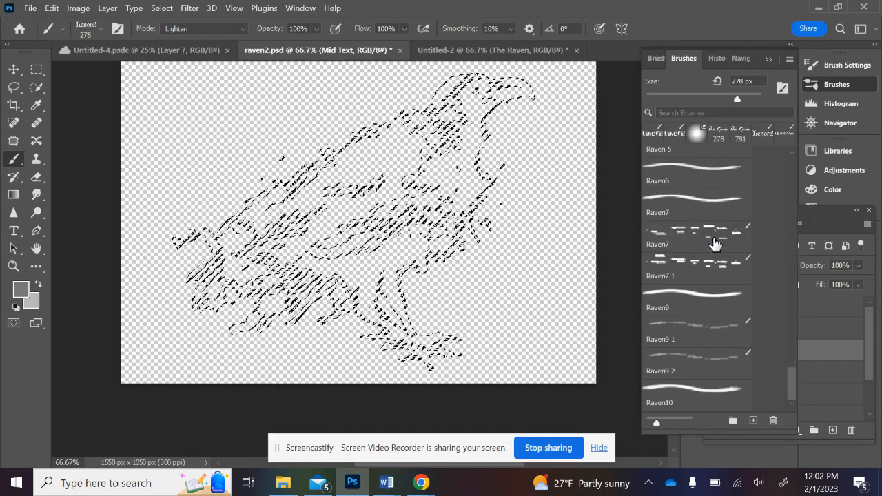
click(698, 325)
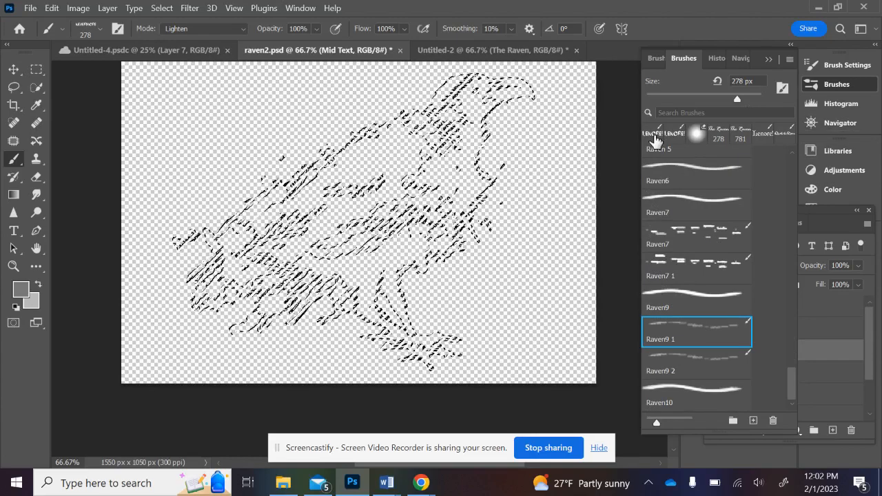
- Set the brush's size jitter to 36% in Shape Dynamics and paint NEVERMORE across the raven's midtone selection
click(658, 59)
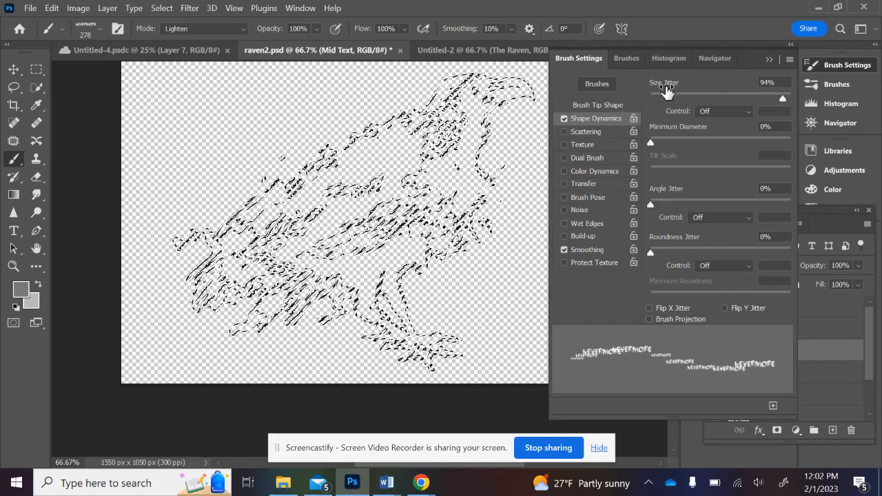
click(673, 98)
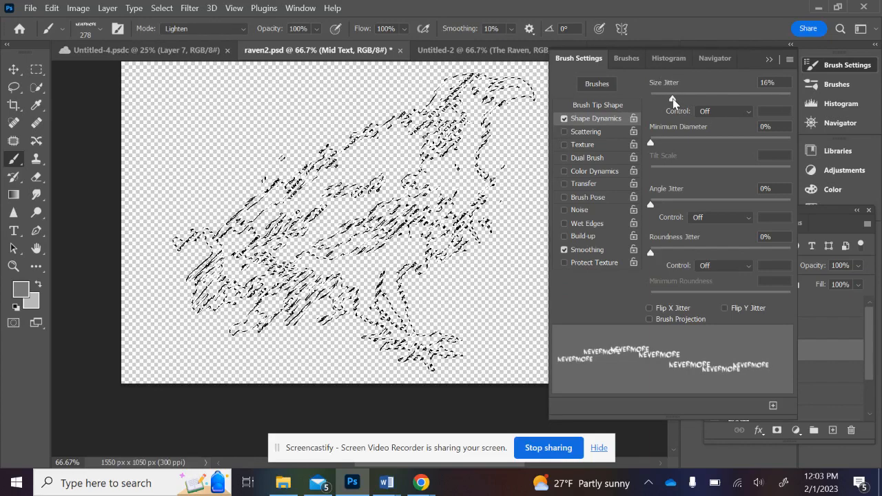
drag(673, 98, 681, 98)
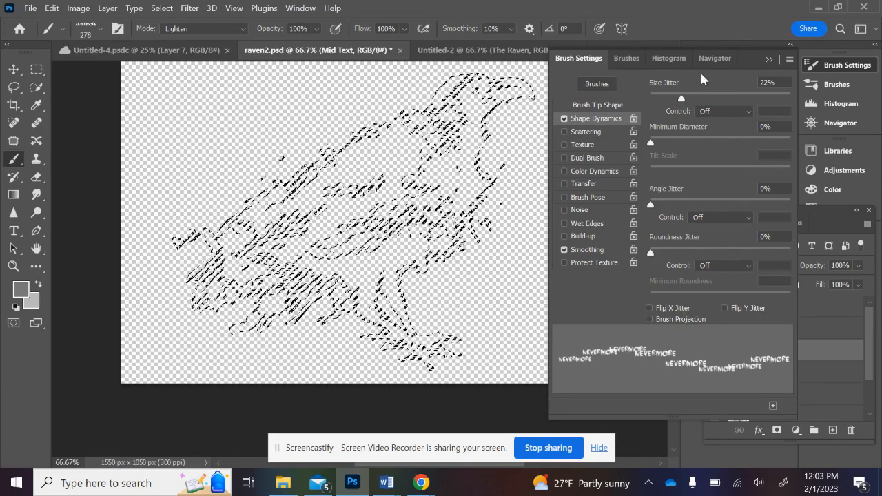
drag(695, 96, 699, 96)
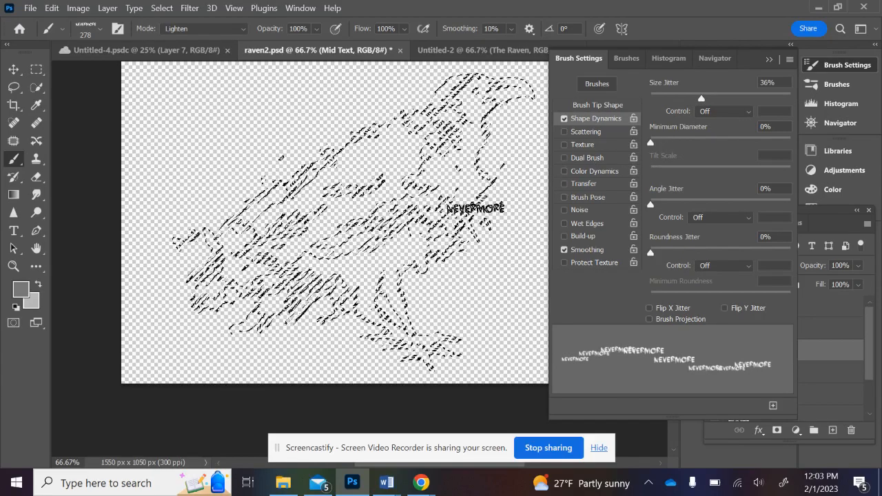
click(770, 62)
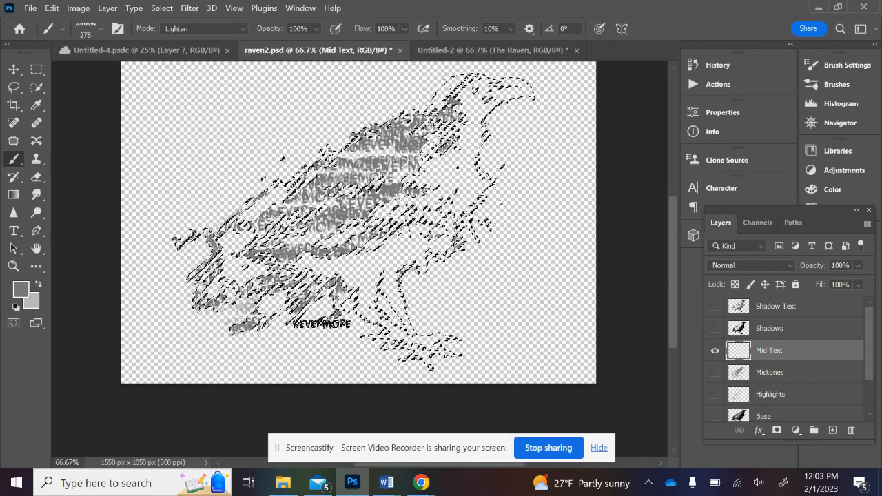
- Choose the Raven7 1 brush preset at 1496 px, fill in the midtone selection with Quoth the Raven text, and deselect
click(100, 29)
scroll(119, 197, down, 2)
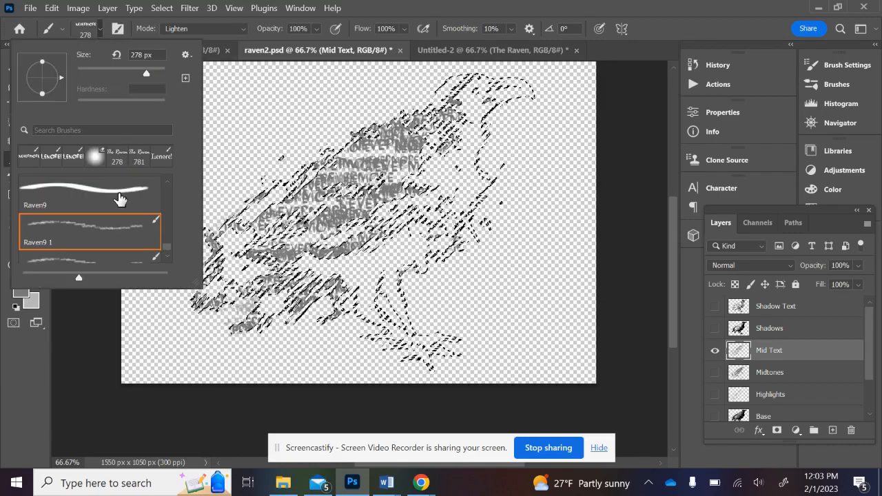
click(111, 207)
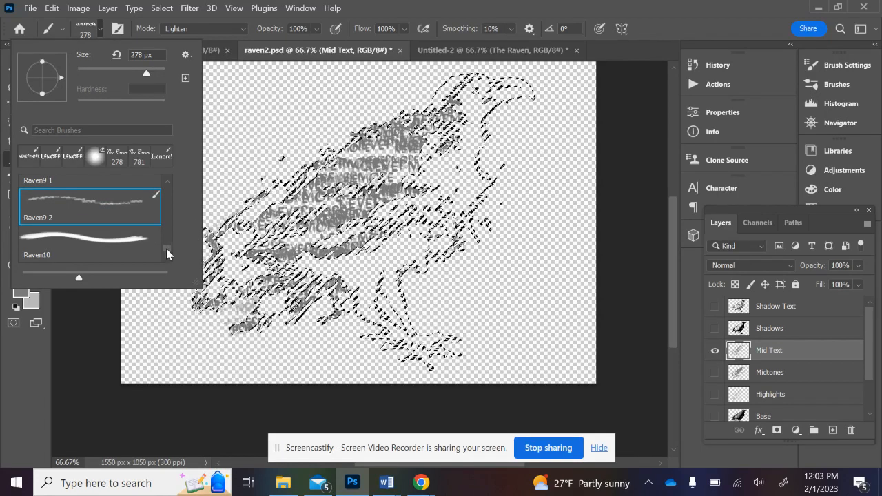
click(139, 249)
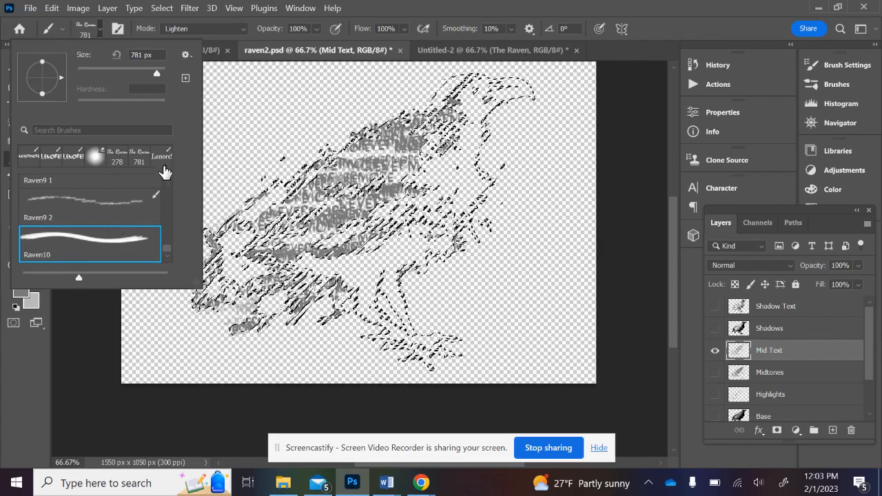
scroll(167, 179, up, 2)
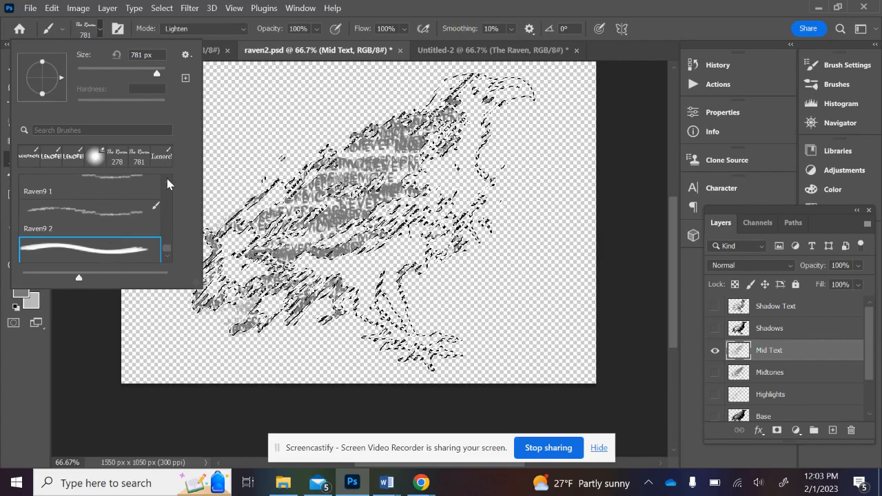
click(131, 192)
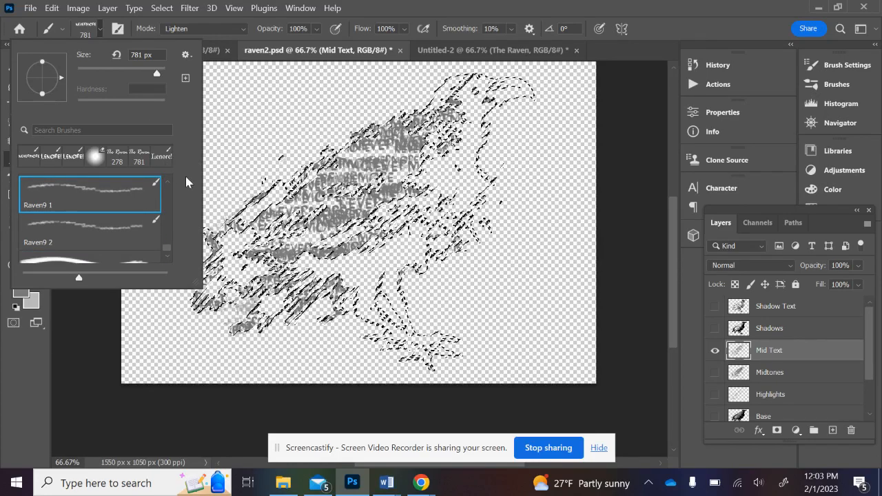
click(168, 183)
click(168, 183)
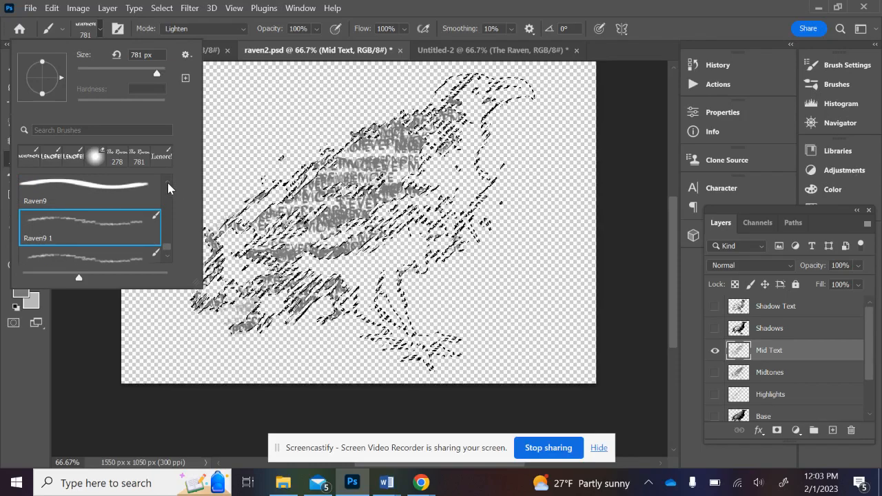
click(168, 182)
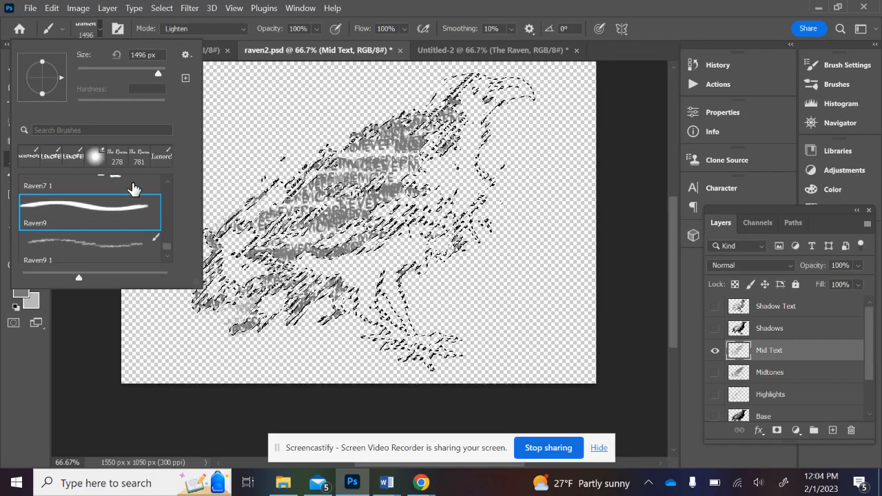
click(131, 185)
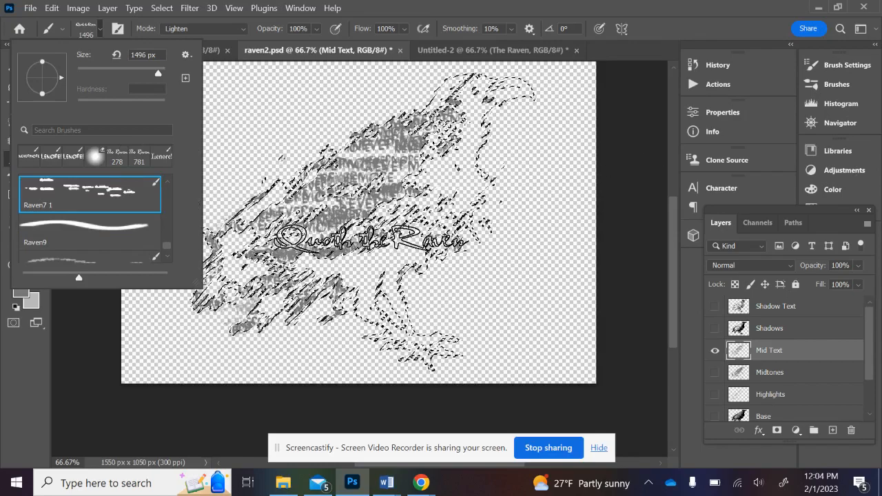
click(372, 237)
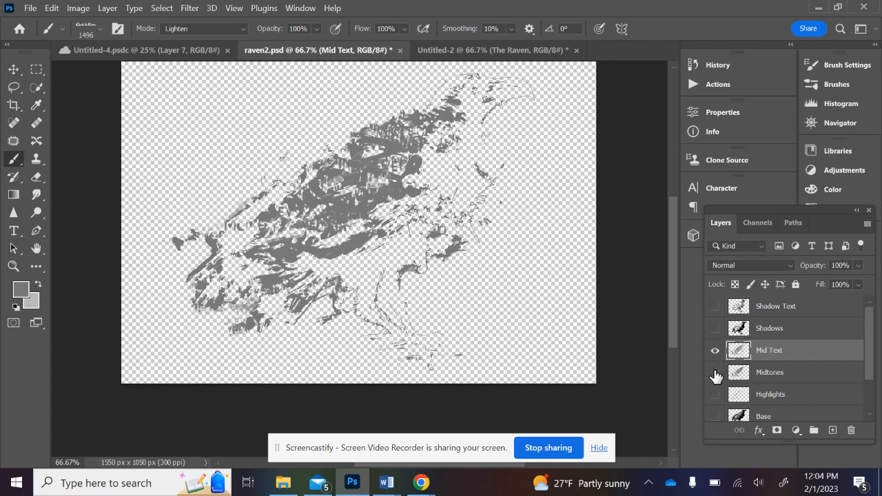
- Select and show the Highlights layer with Mid Text hidden, and set the foreground colour to the light grey e1e1e1
click(800, 397)
click(715, 351)
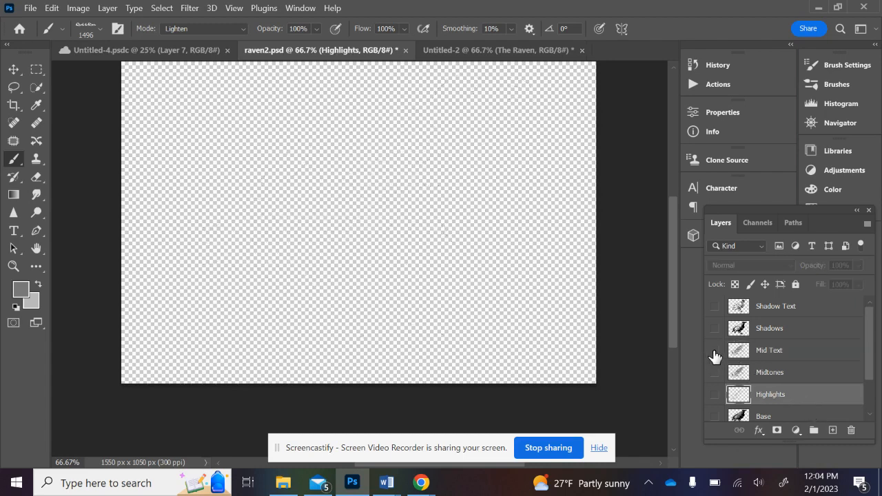
click(716, 395)
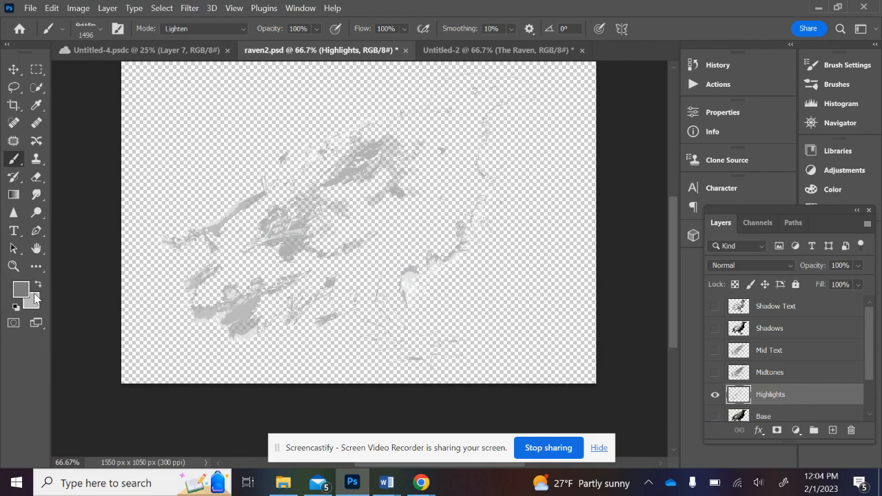
click(20, 294)
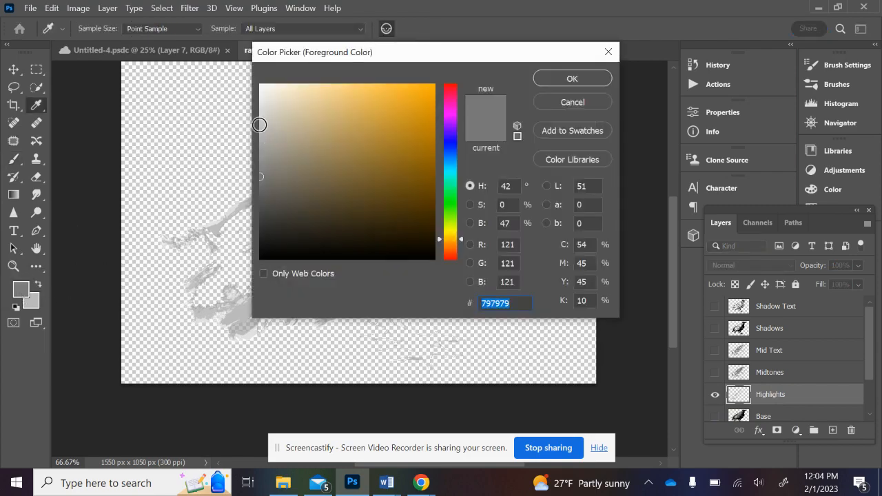
drag(259, 121, 257, 98)
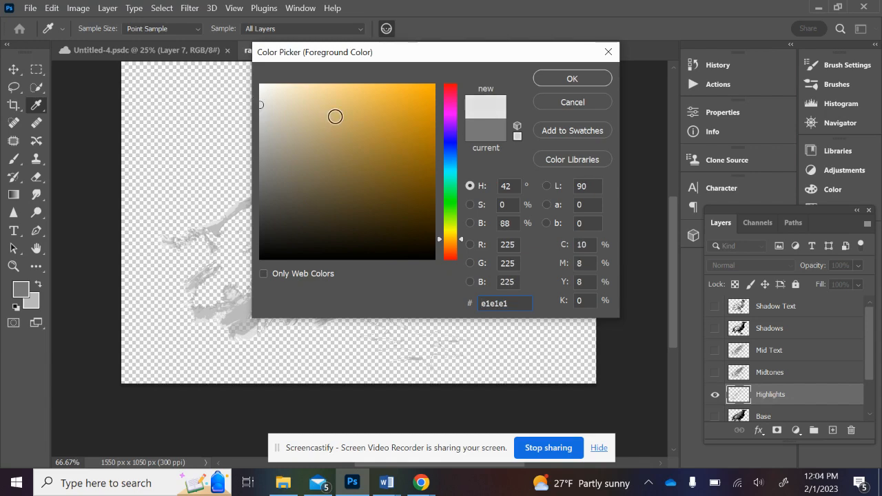
click(571, 79)
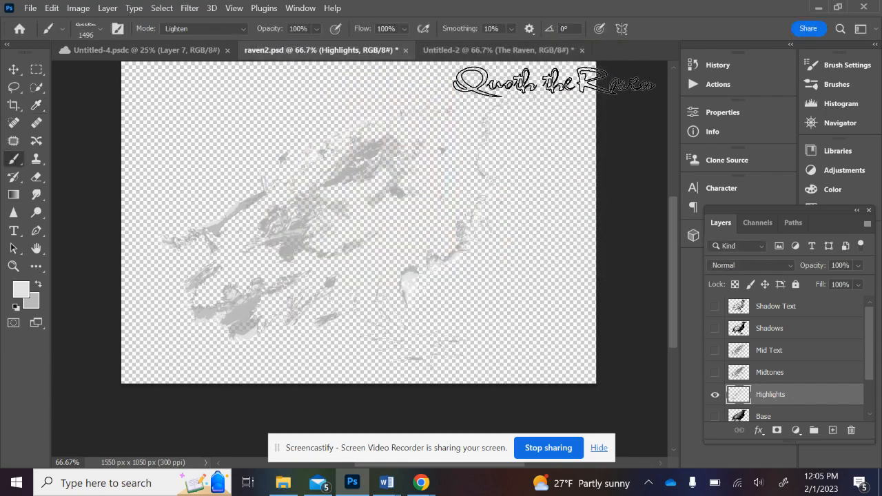
- Show the Color Fill 1 layer as a dark backdrop behind the Highlights layer
scroll(837, 393, down, 3)
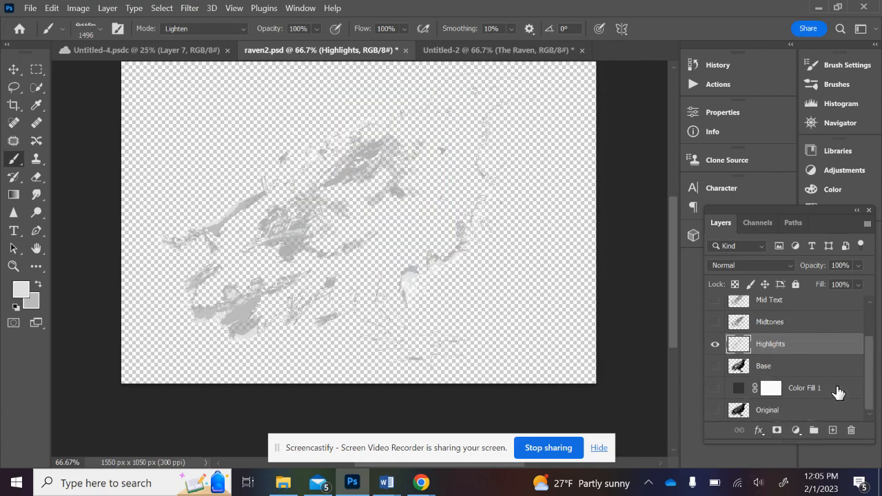
click(716, 388)
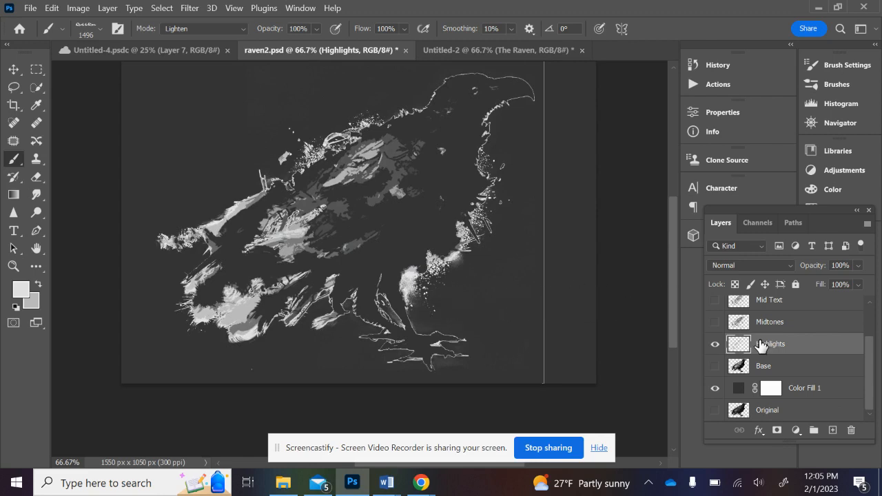
drag(871, 364, 874, 309)
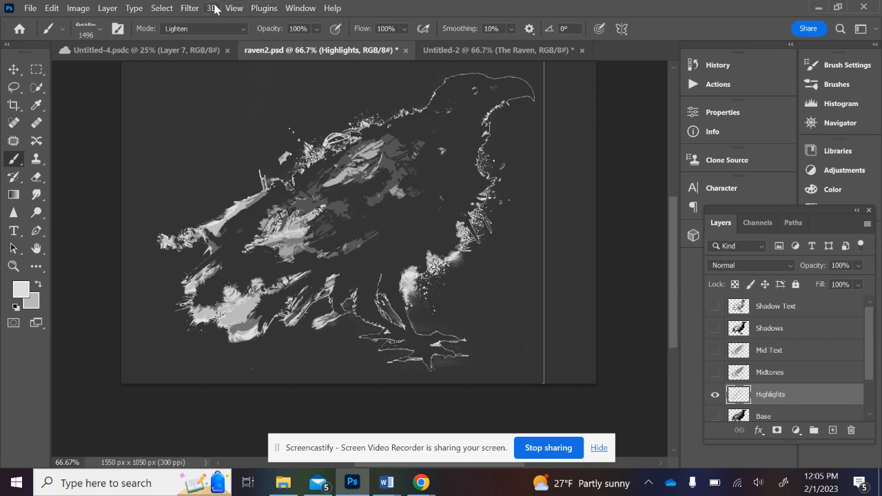
- Select the raven's Highlights with Color Range at 45% fuzziness and a range of 190
click(155, 9)
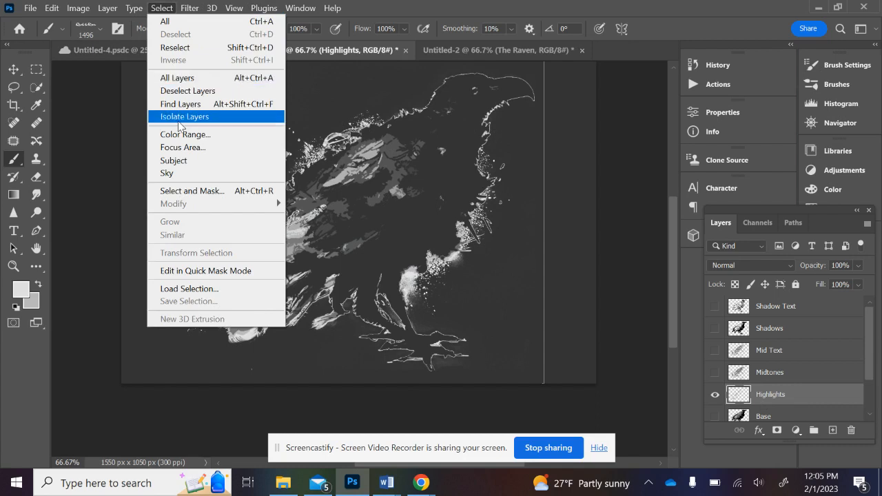
click(181, 134)
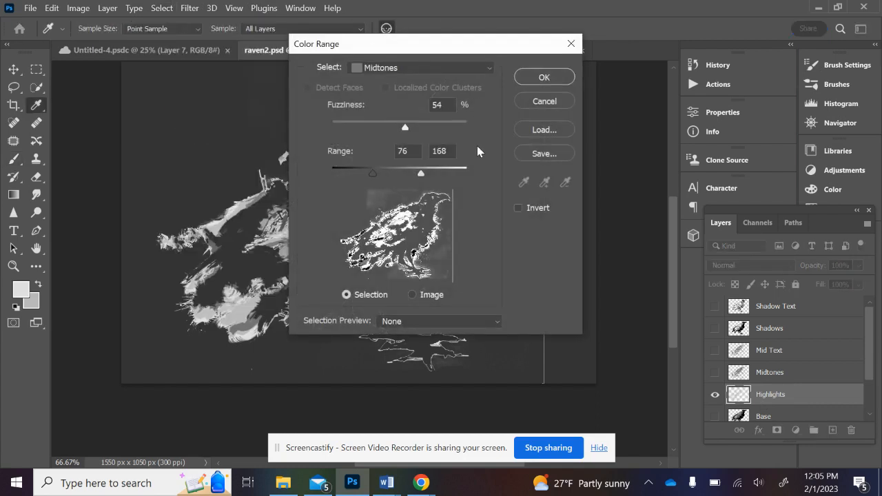
click(459, 69)
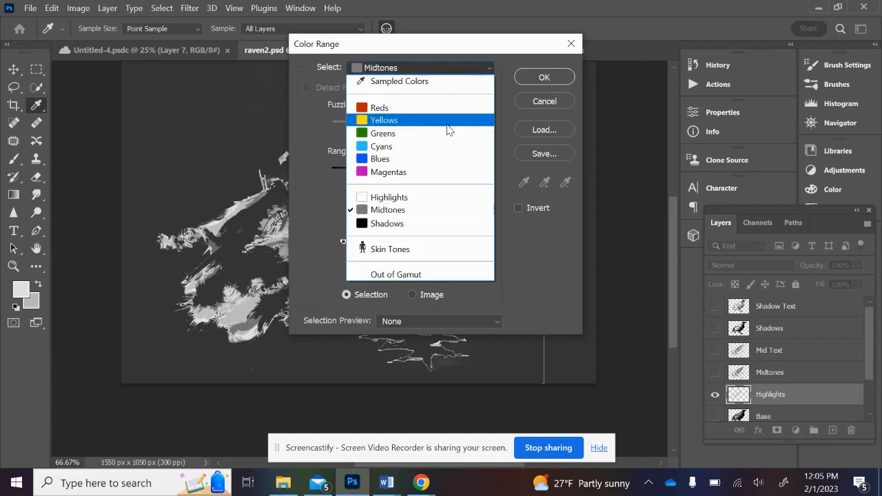
click(433, 198)
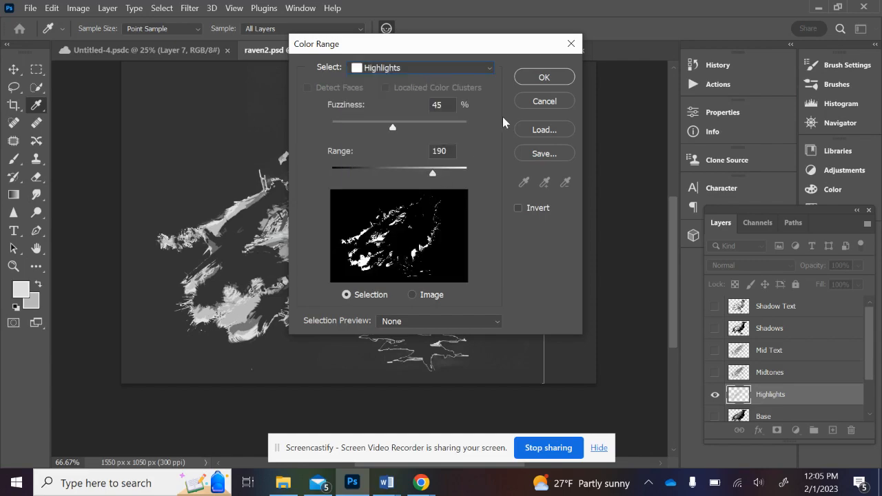
click(542, 73)
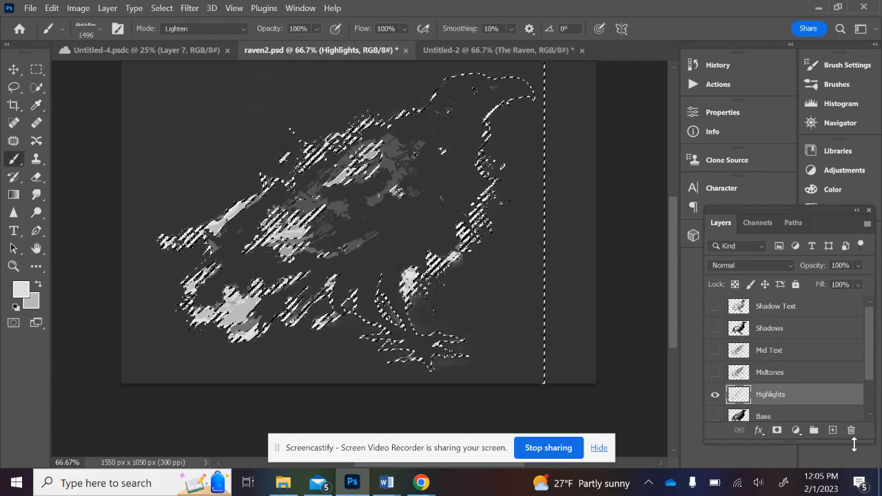
- Add a new layer directly above the Highlights layer and name it Text Highlight
click(833, 430)
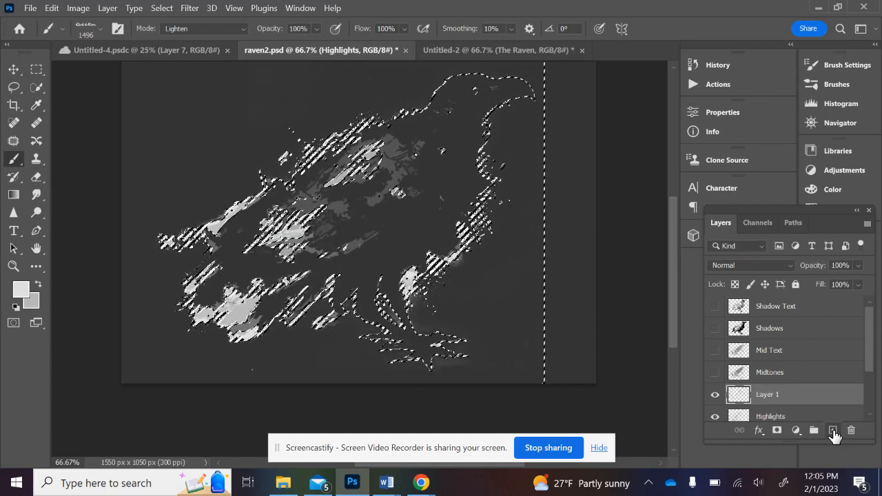
double_click(767, 394)
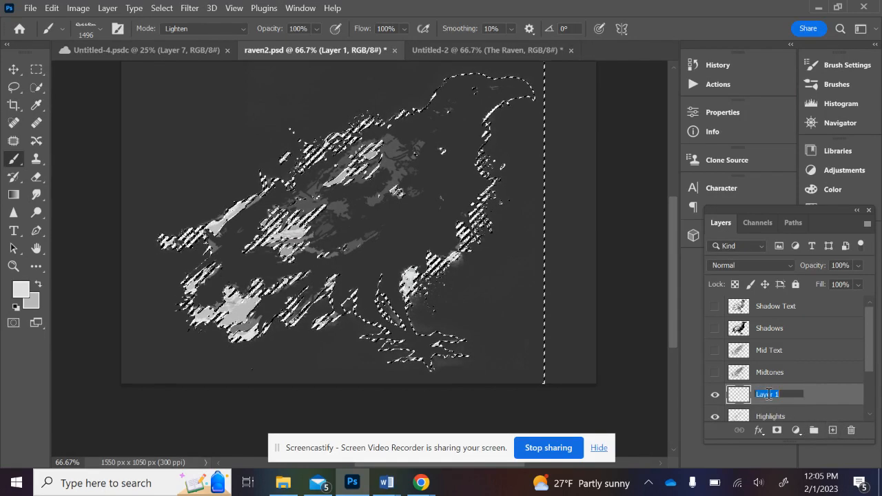
text(T)
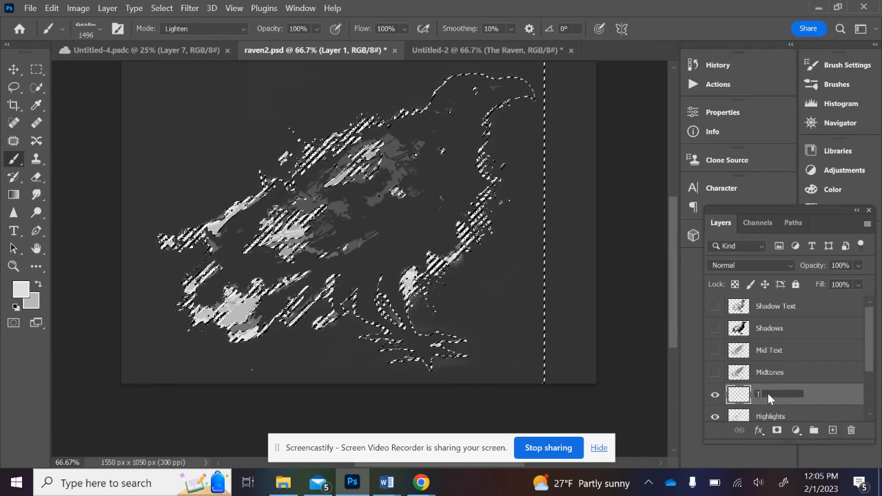
text(ext Hi)
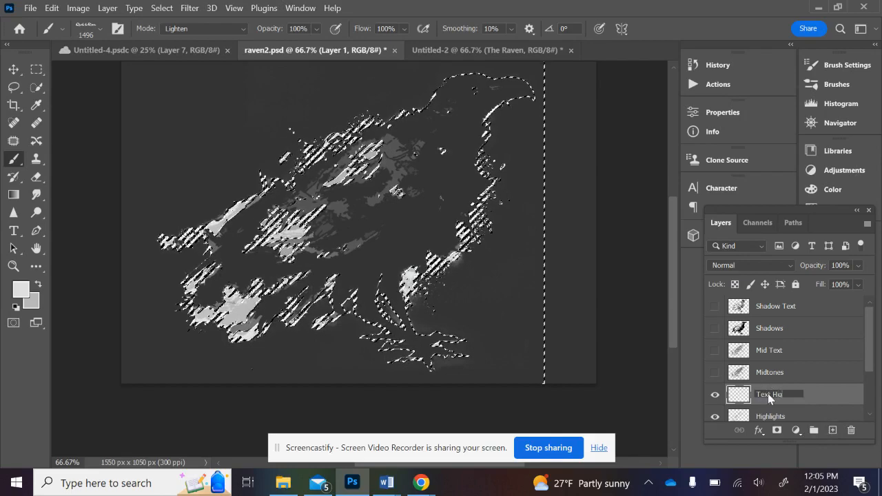
text(ghlight)
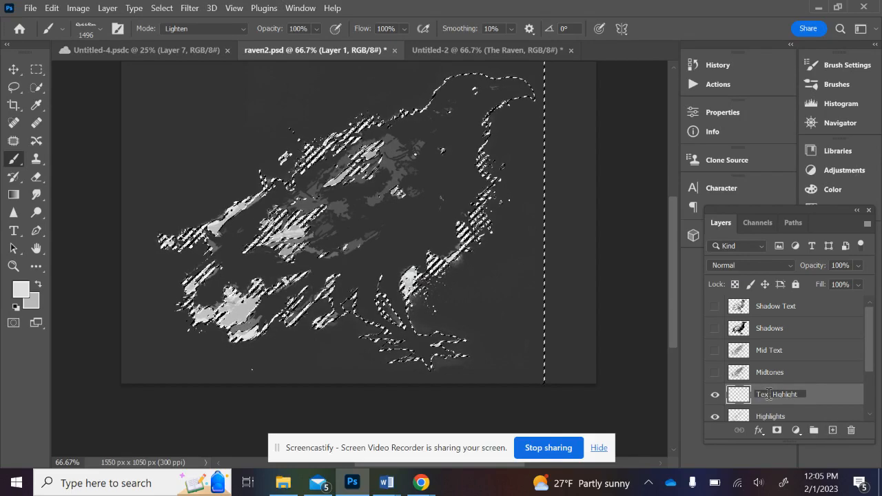
- Hide the Highlights layer, fill the highlight selection with light grey Quoth the Raven brush text on Text Highlight, and deselect
click(715, 414)
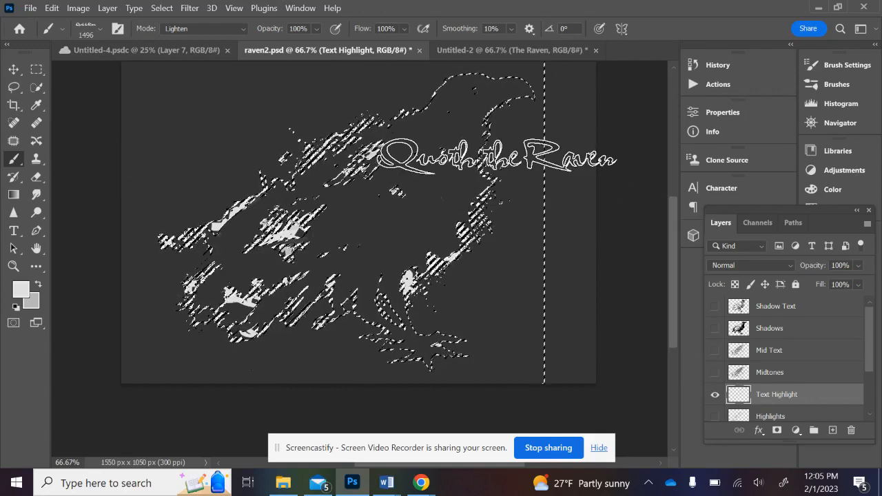
mouse_move(575, 483)
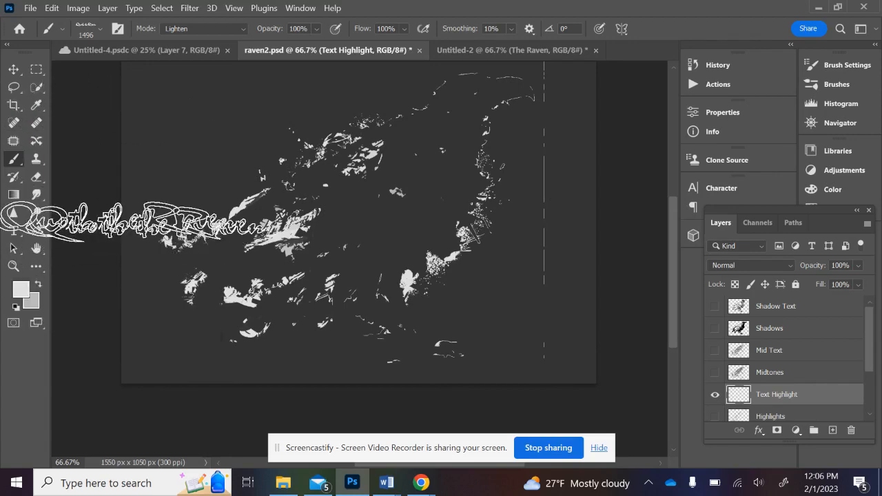
- Erase the stray vertical line beside the raven on the Text Highlight layer with a 100 px eraser
click(36, 176)
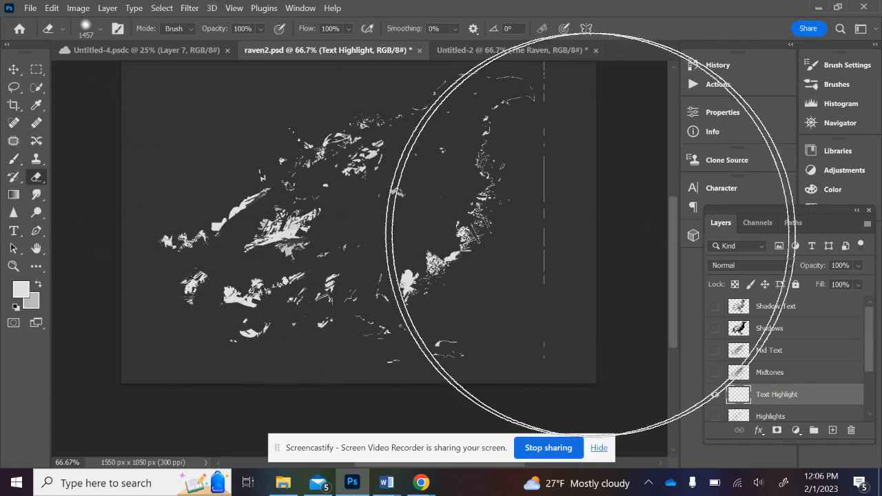
click(101, 29)
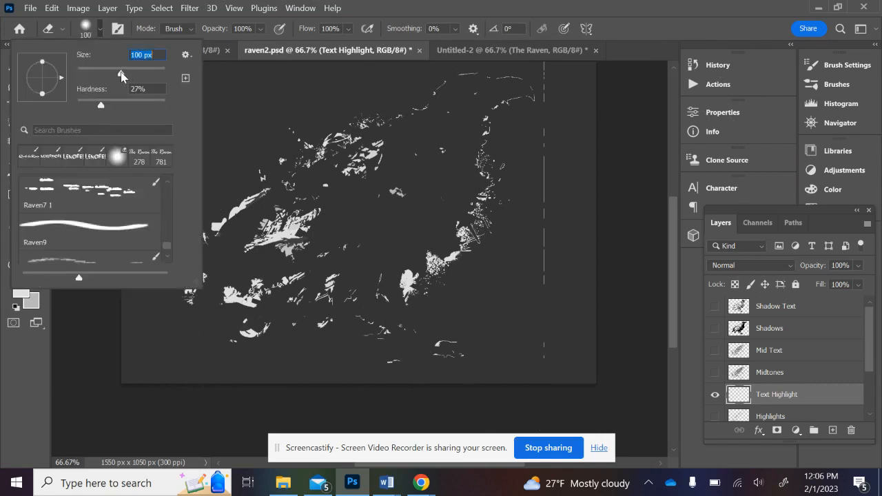
click(551, 253)
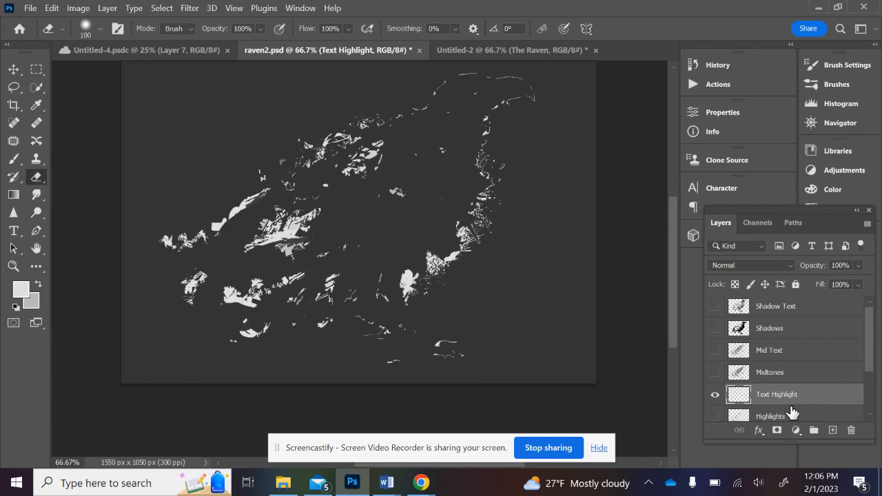
- Show the Mid Text and Shadow Text layers together with Text Highlight
click(714, 350)
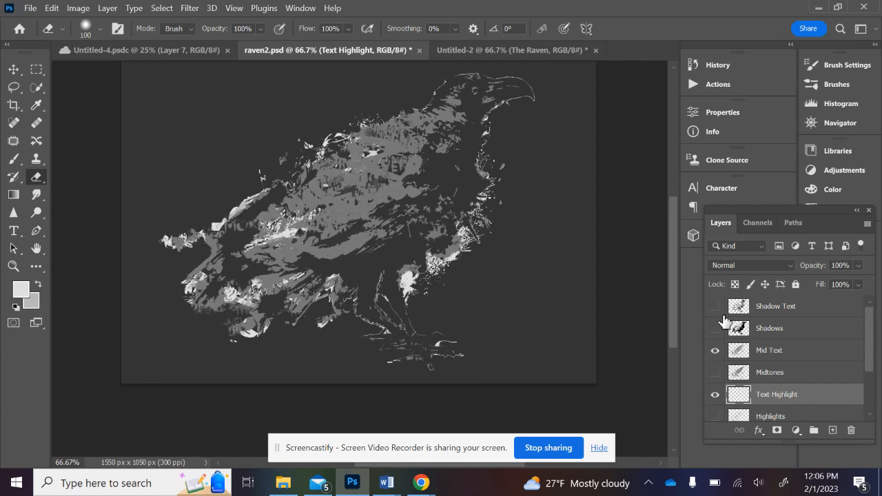
click(716, 307)
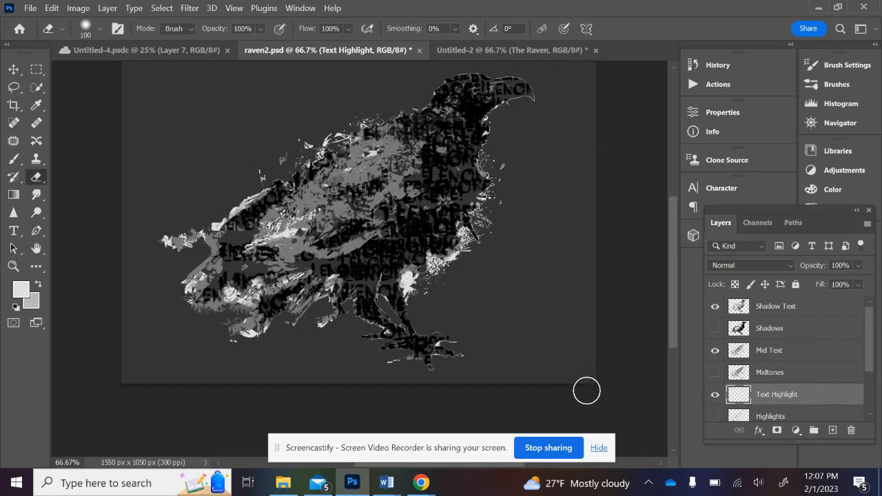
scroll(767, 372, down, 3)
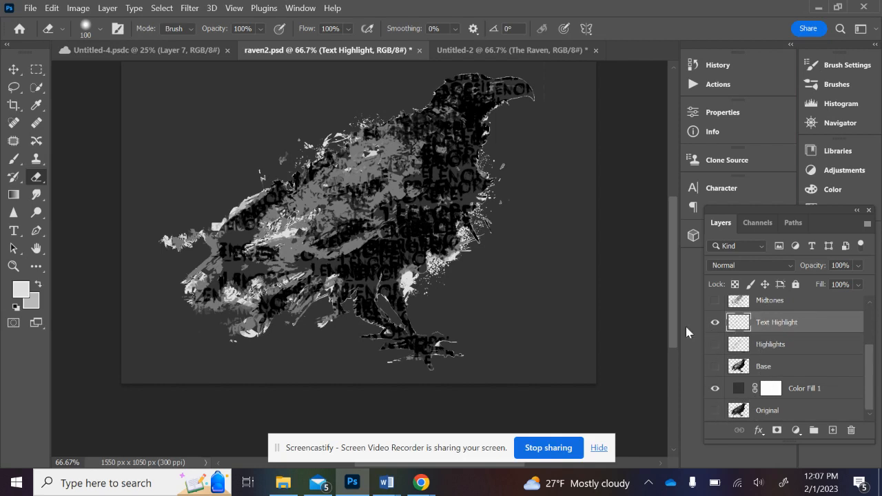
- Compare the picture with the raven in Untitled-4.psdc, and hide the Color Fill 1 layer in raven2.psd
click(172, 54)
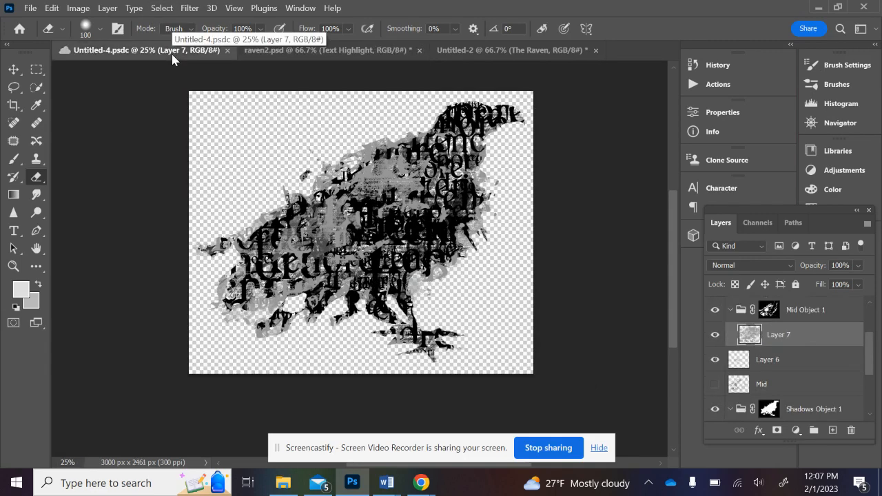
click(314, 55)
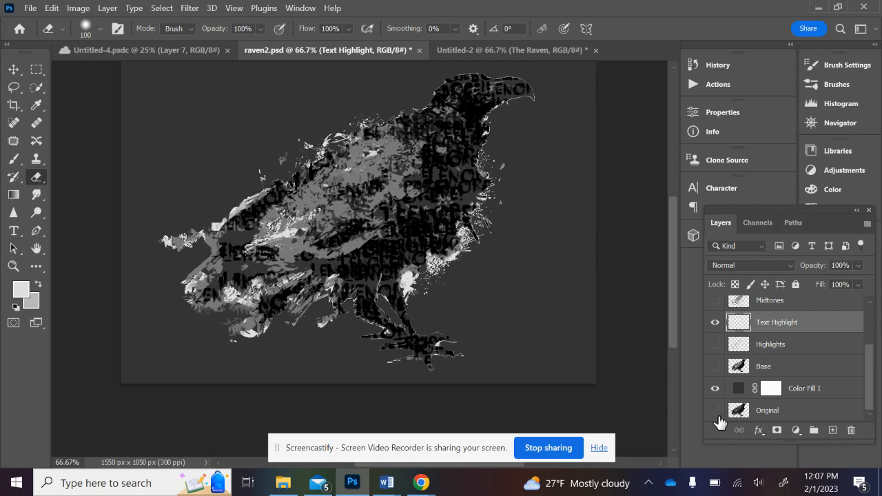
click(715, 390)
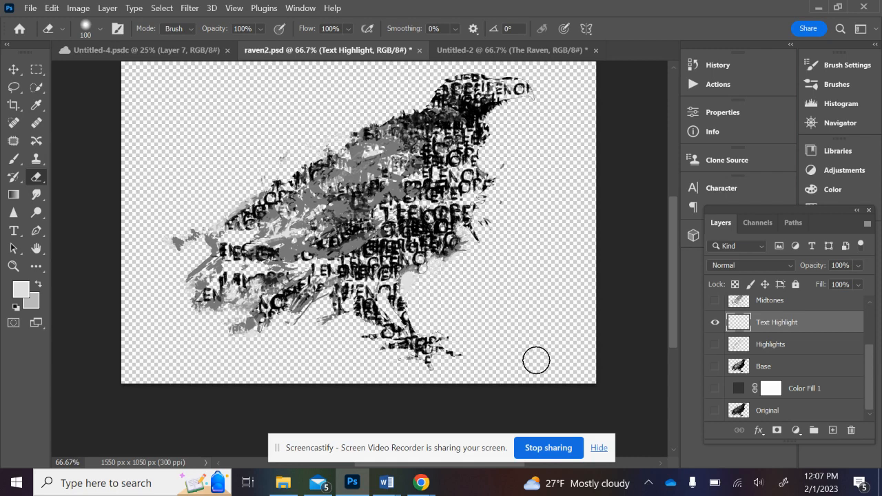
- Activate and show the Shadows layer, and select the raven's Shadows with Color Range
scroll(808, 389, up, 3)
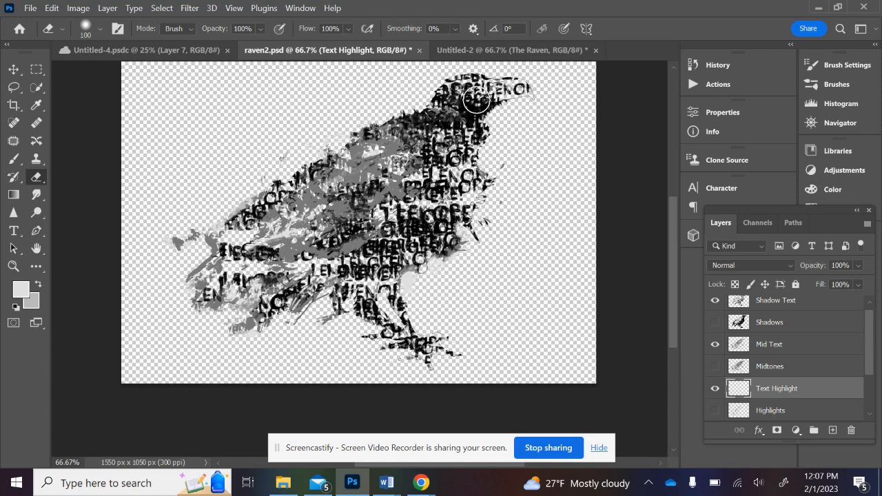
click(803, 325)
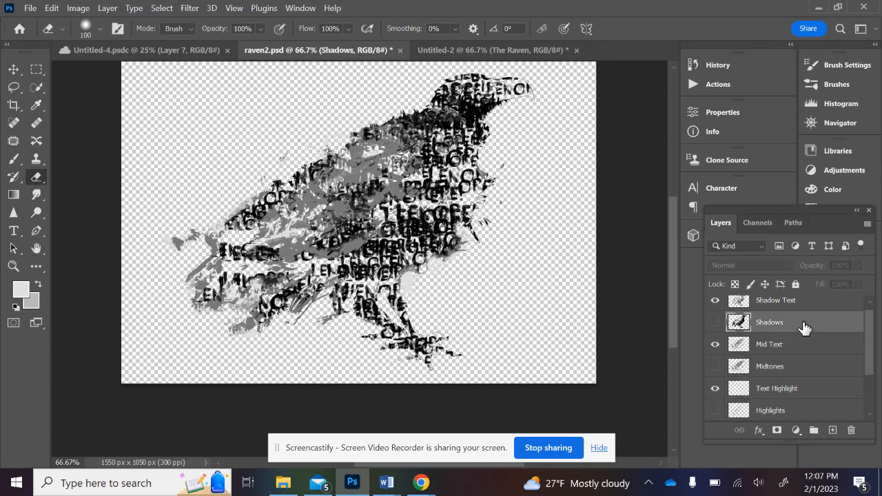
click(715, 322)
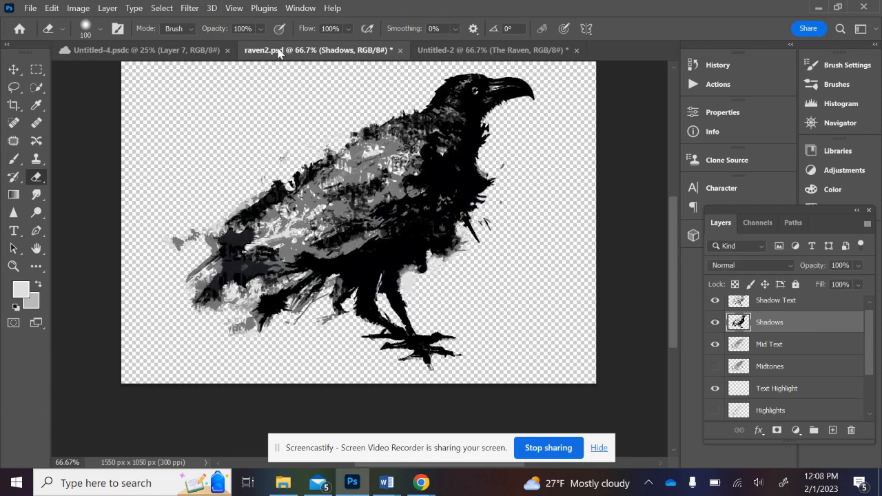
click(162, 9)
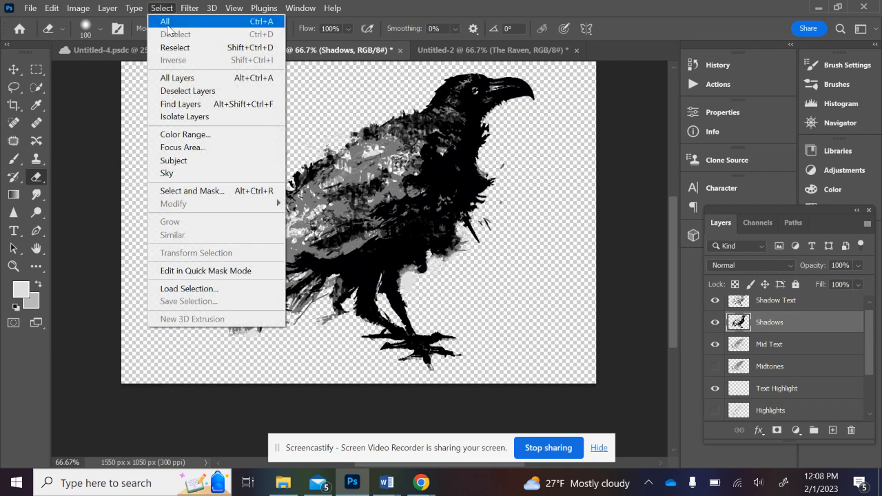
click(185, 135)
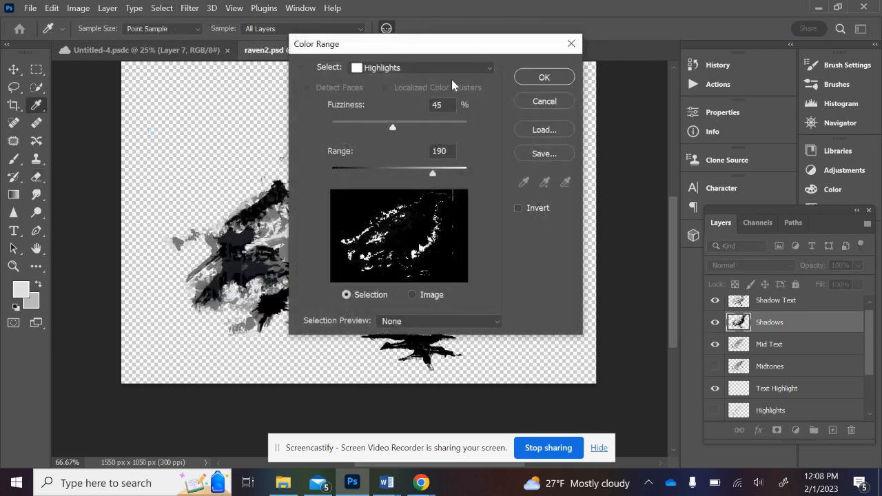
click(444, 69)
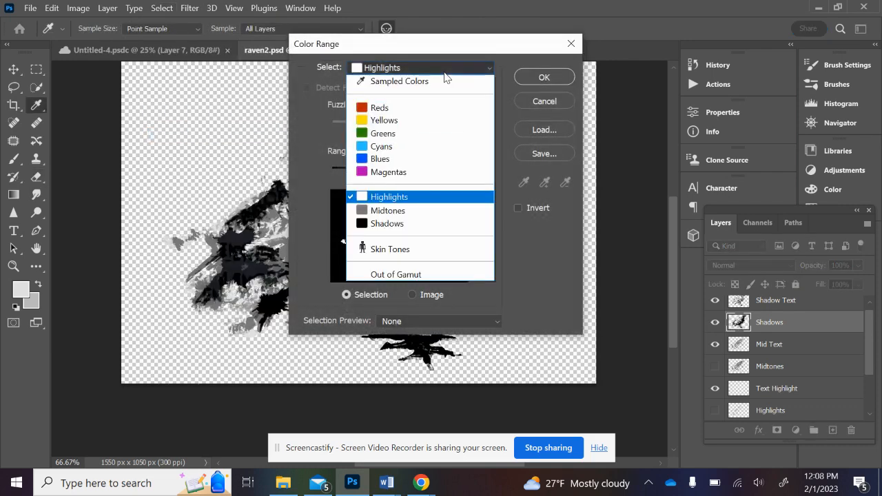
click(423, 225)
click(545, 78)
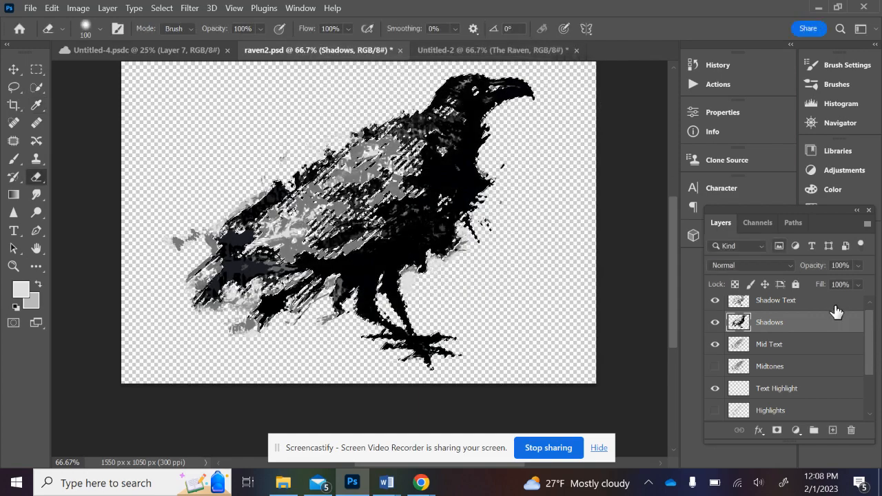
- Add a new layer above Shadow Text and hide the Shadows layer
click(821, 303)
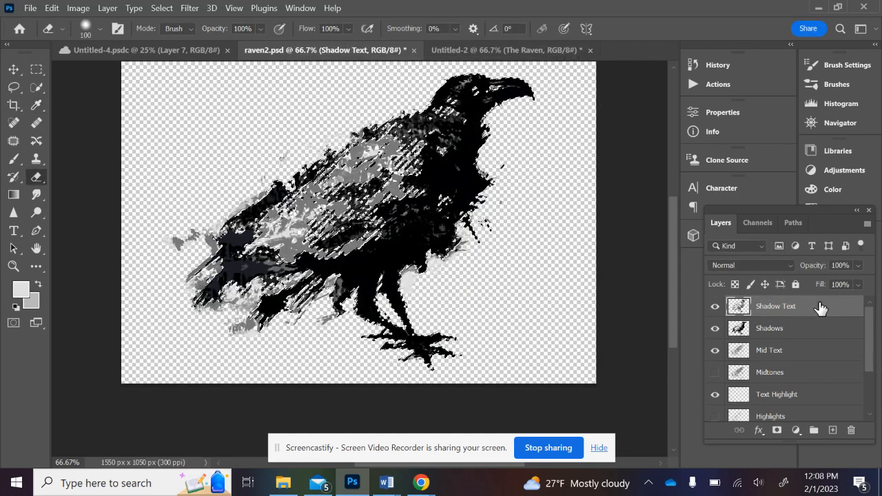
click(833, 431)
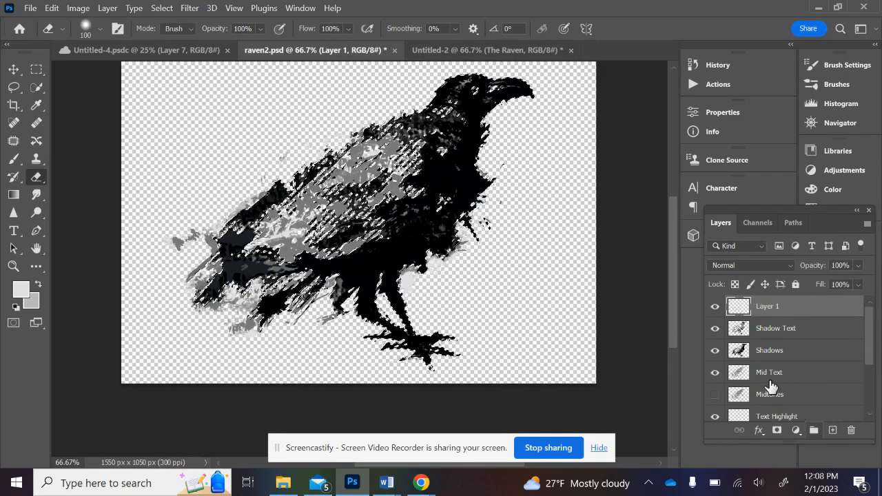
click(715, 351)
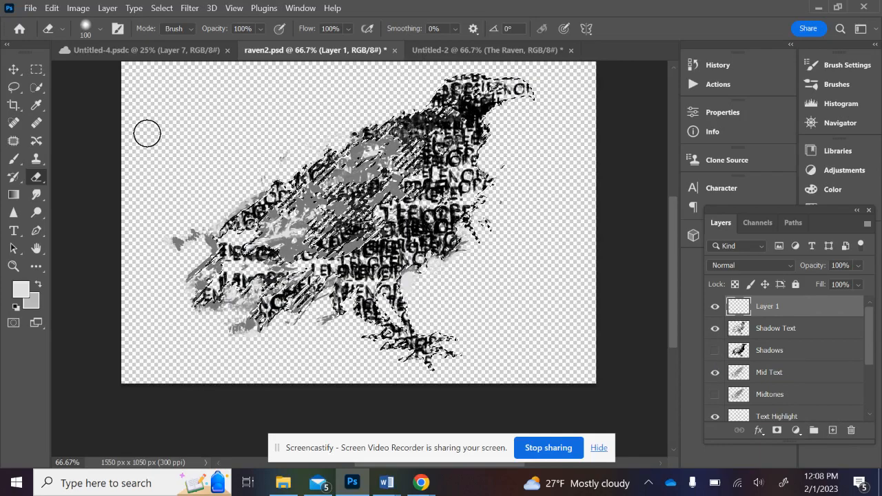
- Switch to the Quoth the Raven brush with a black foreground colour and a size of 196 px
click(13, 159)
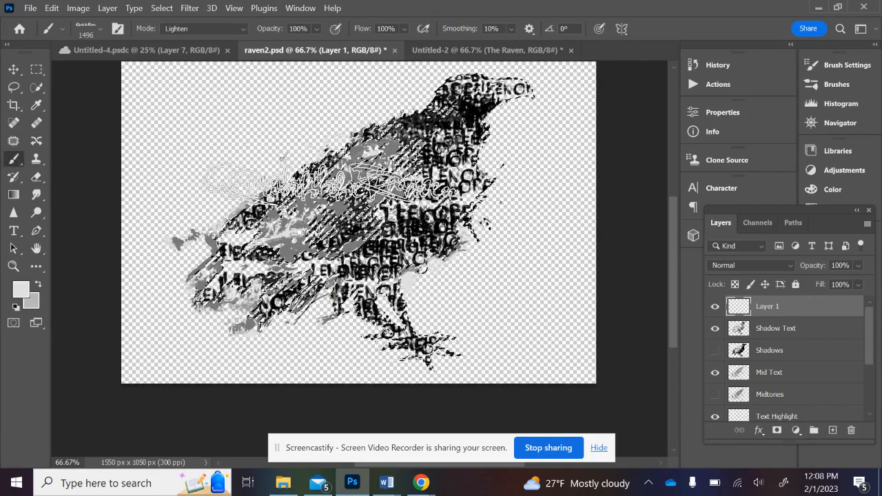
click(18, 291)
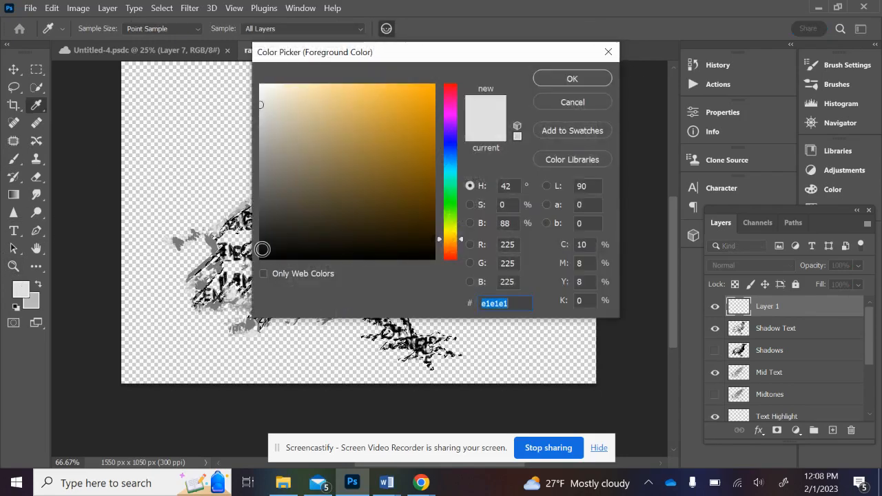
click(263, 256)
click(581, 85)
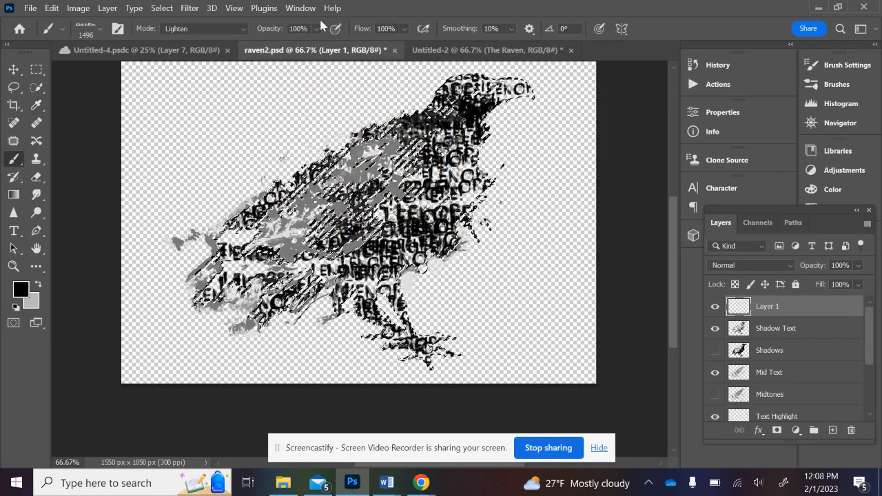
click(98, 31)
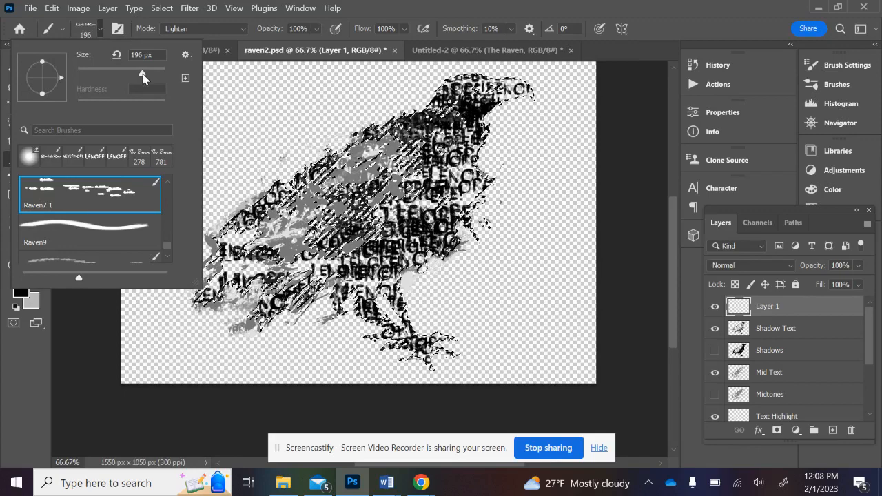
key(Return)
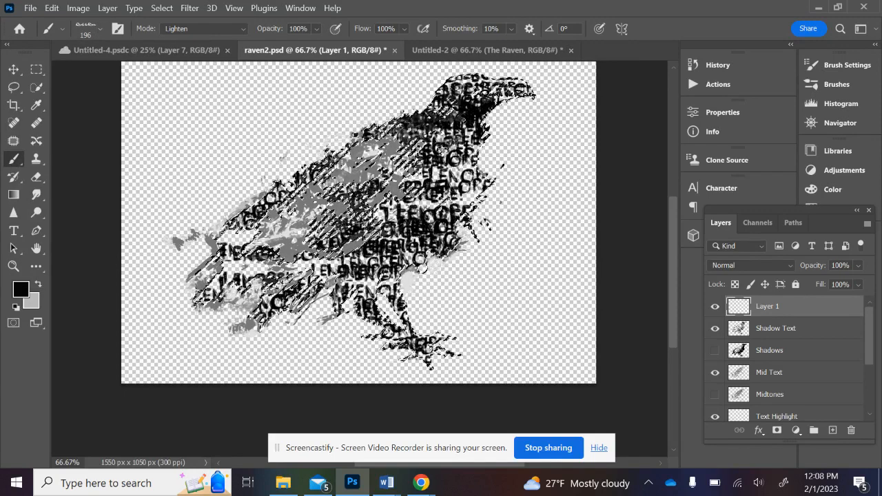
- Enlarge the raven to 300% and stamp black Quoth the Raven text in varied sizes over its lower body above the legs
key(ctrl+plus)
key(ctrl+plus)
key(ctrl+plus)
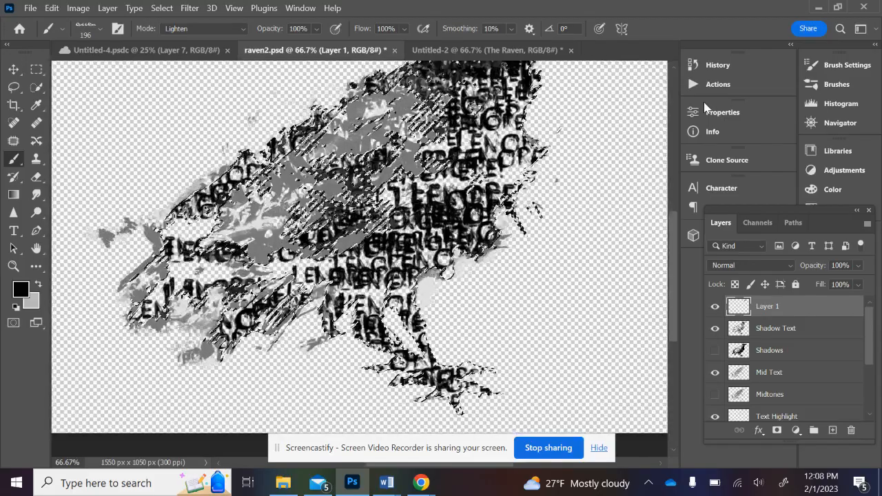
scroll(360, 259, left, 4)
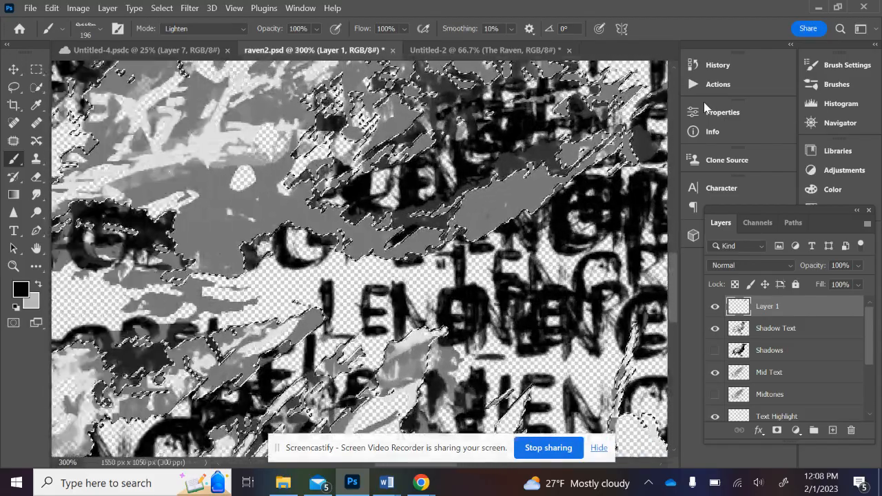
scroll(360, 259, right, 5)
scroll(360, 259, up, 1)
scroll(360, 259, down, 2)
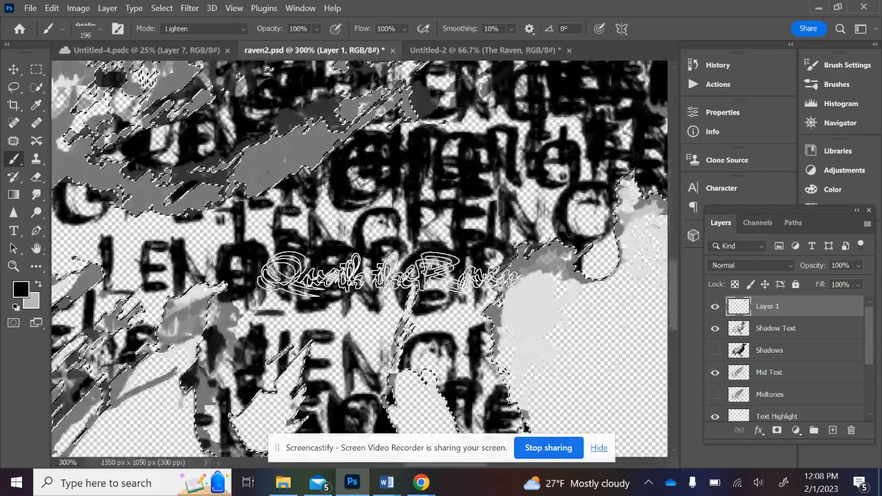
scroll(377, 293, right, 3)
scroll(377, 293, left, 5)
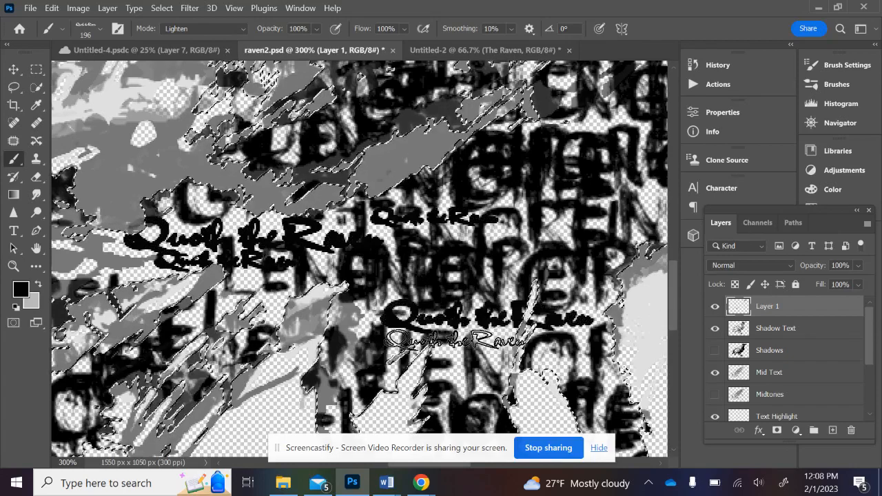
- Stamp more black Quoth the Raven text across the raven's mid body and chest
scroll(458, 307, up, 8)
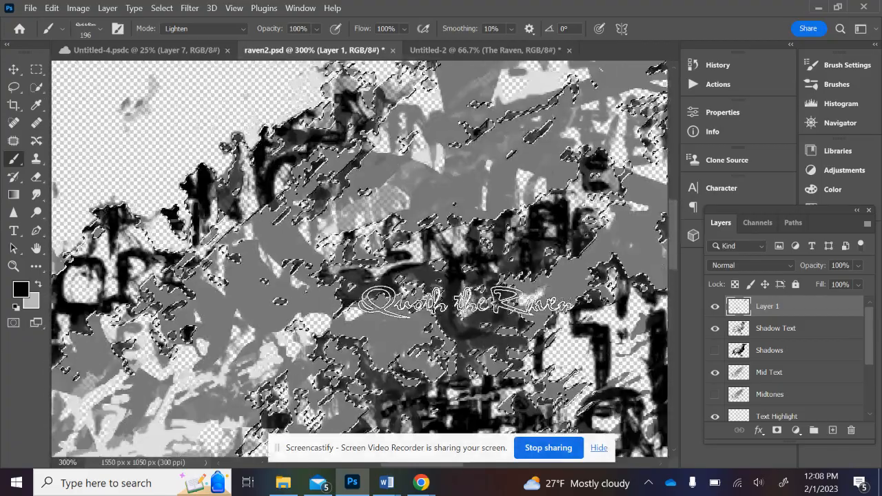
scroll(465, 301, down, 8)
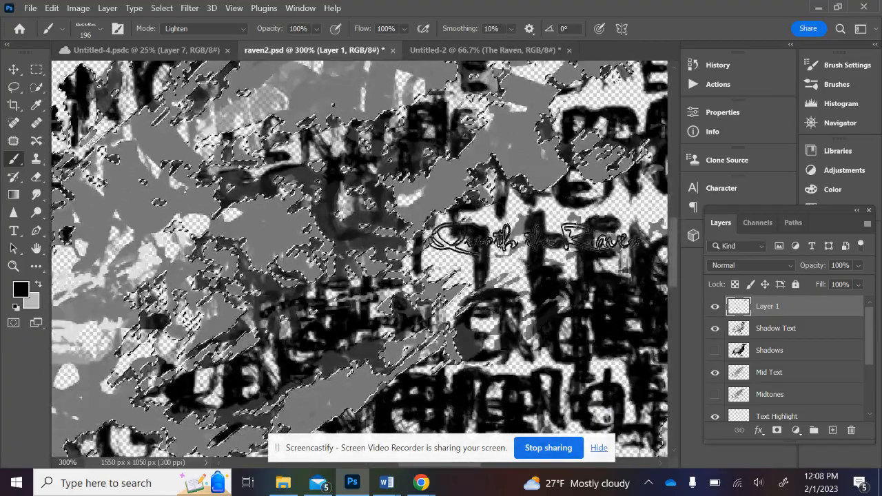
click(532, 243)
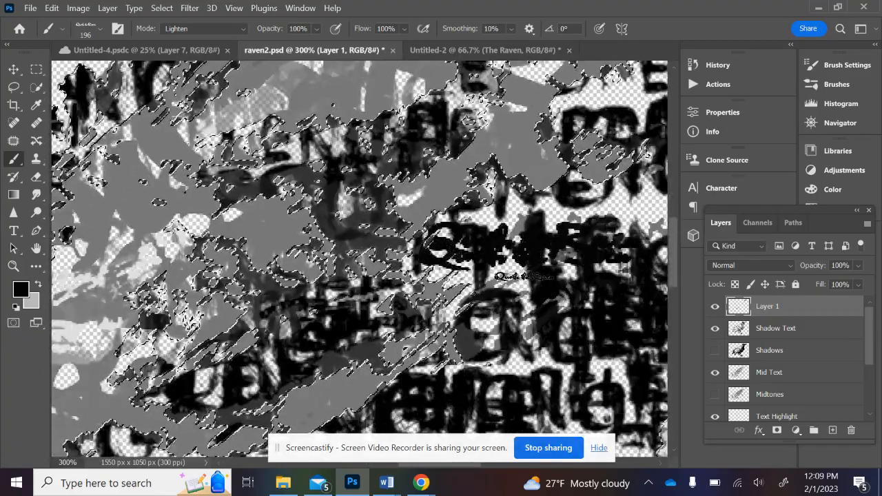
scroll(492, 221, left, 3)
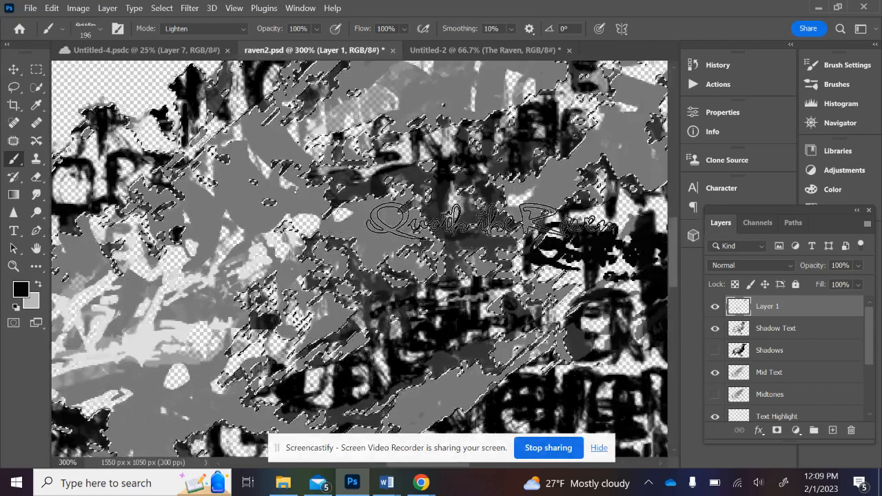
scroll(492, 221, right, 6)
scroll(492, 220, right, 3)
click(420, 208)
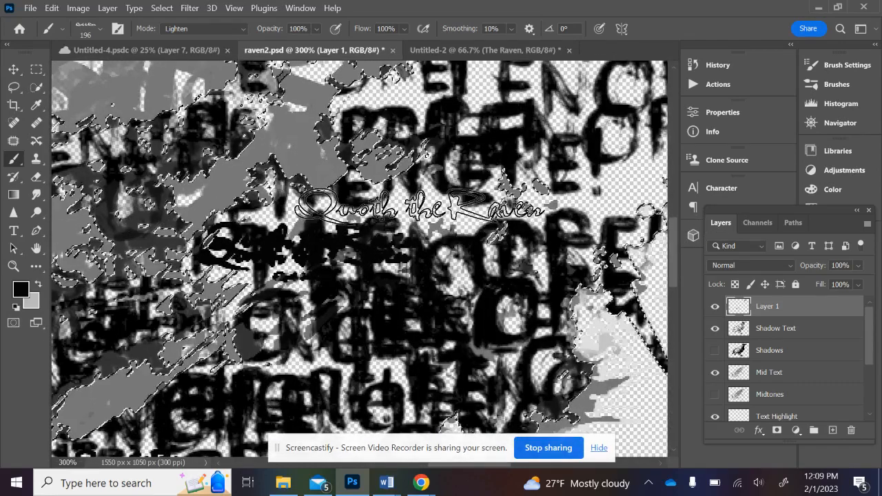
scroll(439, 264, up, 3)
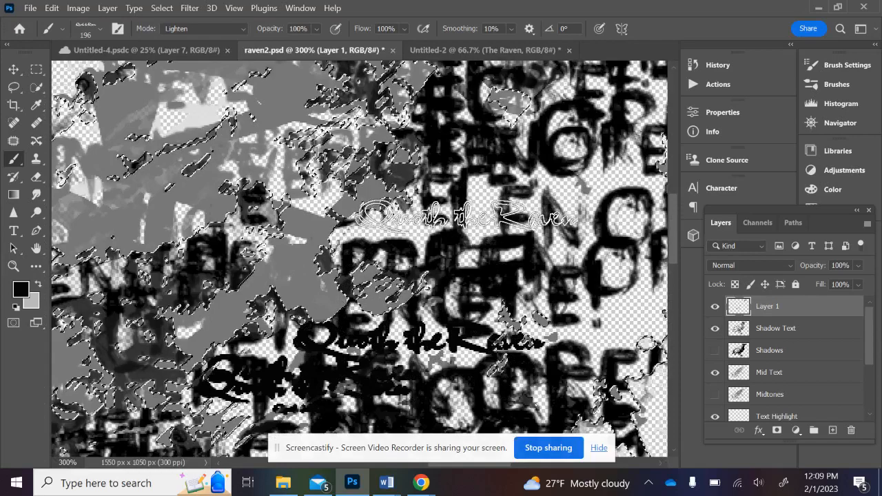
click(467, 221)
click(516, 190)
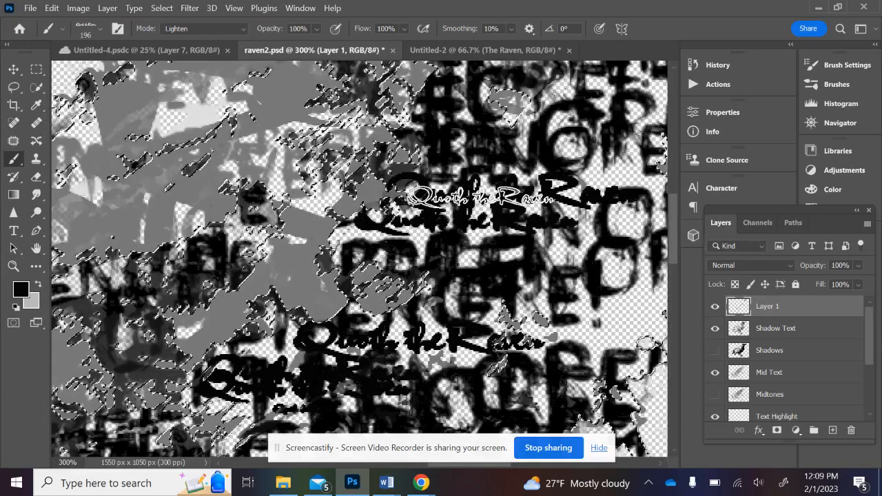
- Fill the raven's head and beak with overlapping black Quoth the Raven stamps
scroll(481, 198, left, 1)
scroll(482, 198, right, 3)
scroll(481, 198, up, 6)
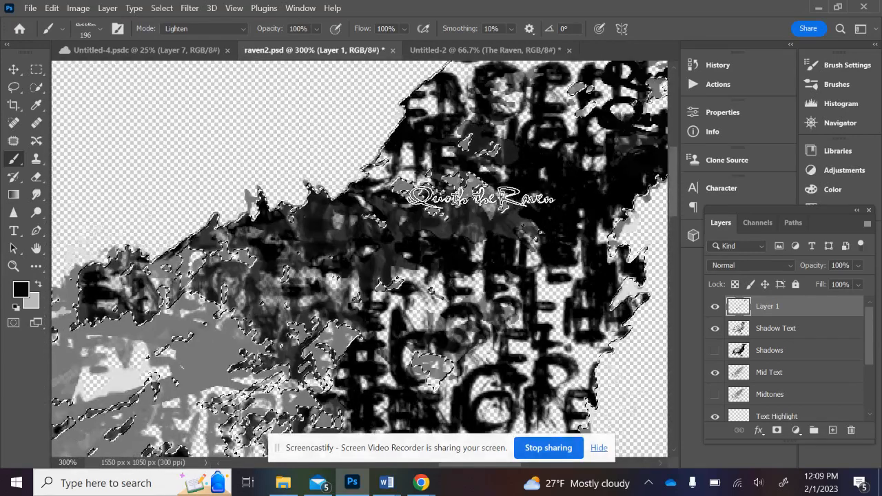
scroll(482, 198, left, 3)
scroll(482, 198, right, 4)
scroll(482, 198, left, 1)
scroll(482, 198, up, 3)
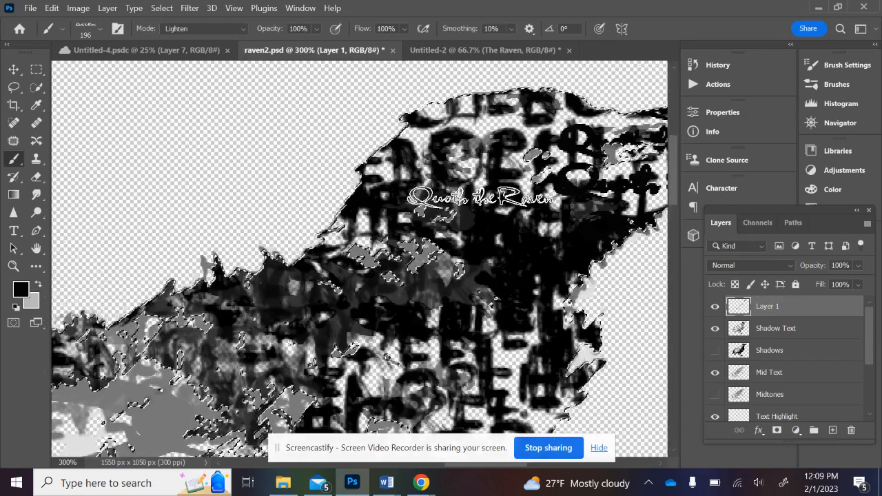
click(484, 200)
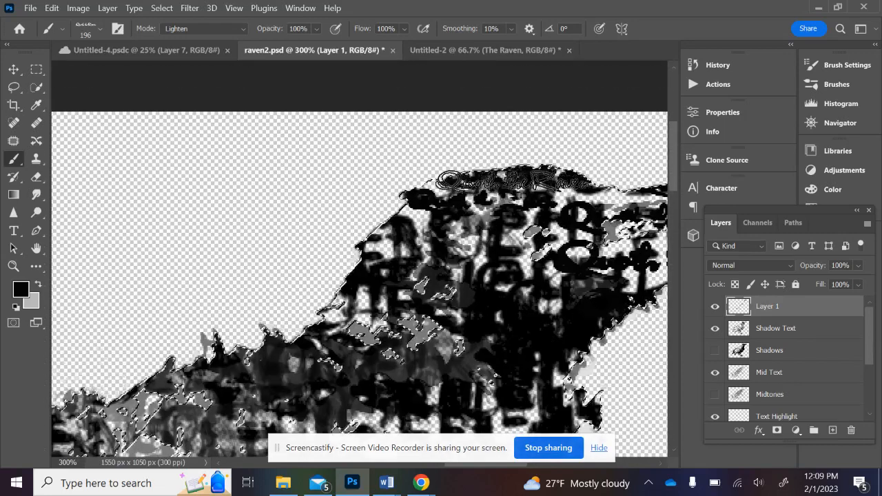
scroll(463, 236, right, 3)
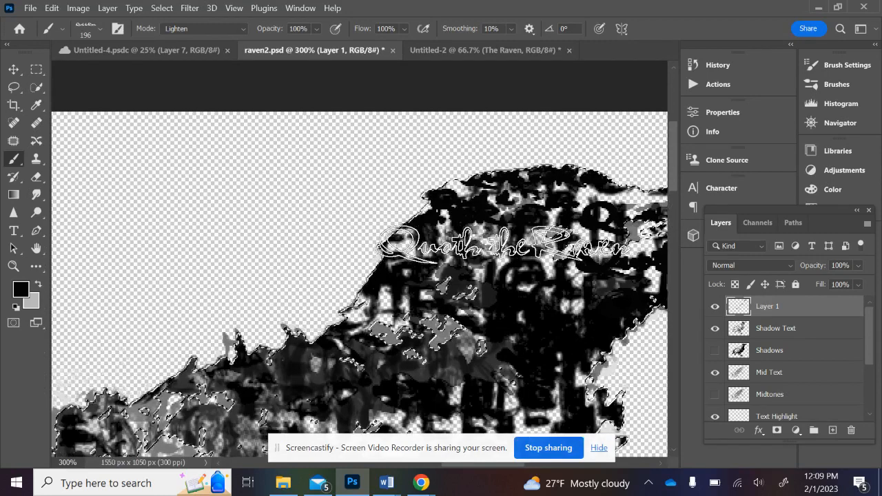
scroll(521, 239, right, 1)
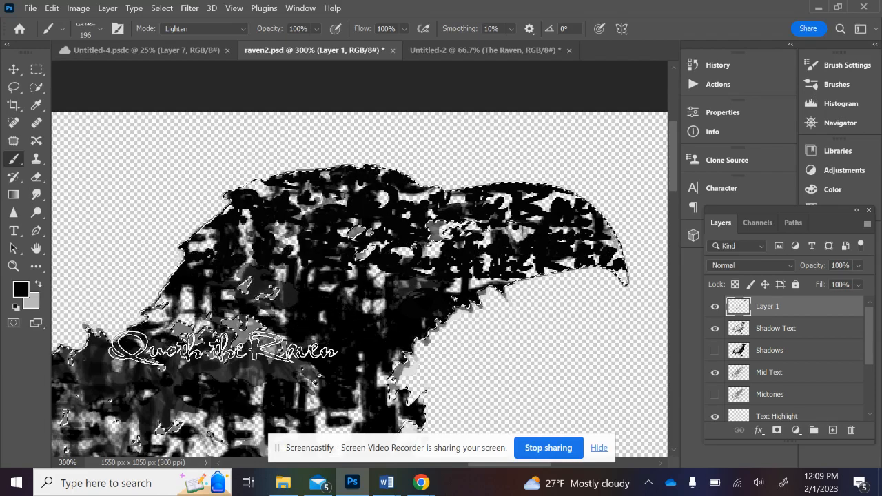
- Stamp black Quoth the Raven text across the base of the raven's neck
scroll(224, 350, down, 1)
scroll(224, 350, right, 3)
scroll(224, 350, left, 4)
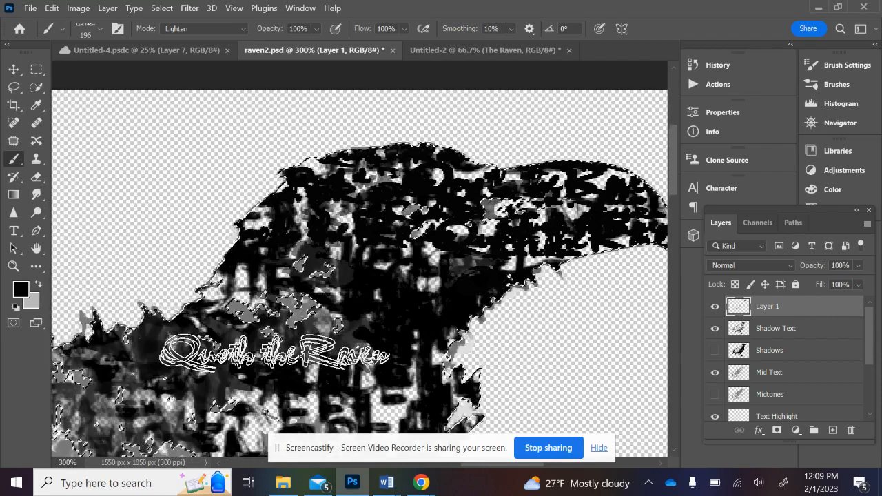
scroll(275, 353, down, 3)
click(331, 322)
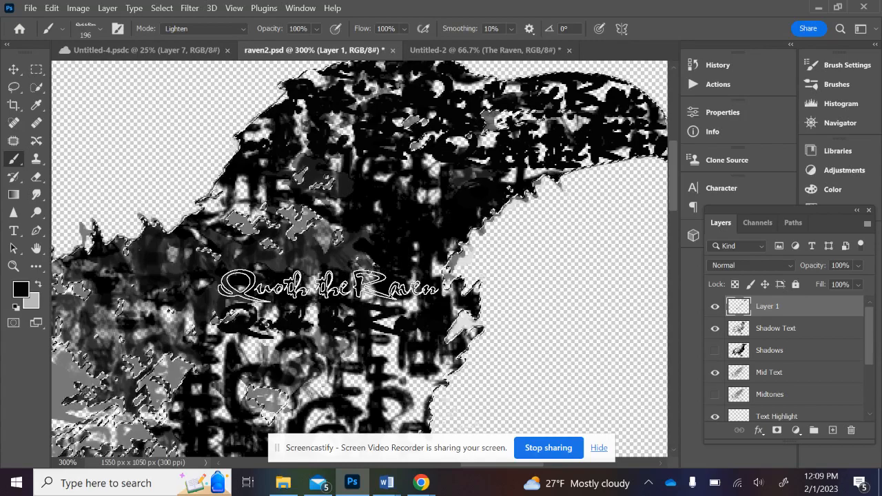
scroll(329, 284, up, 1)
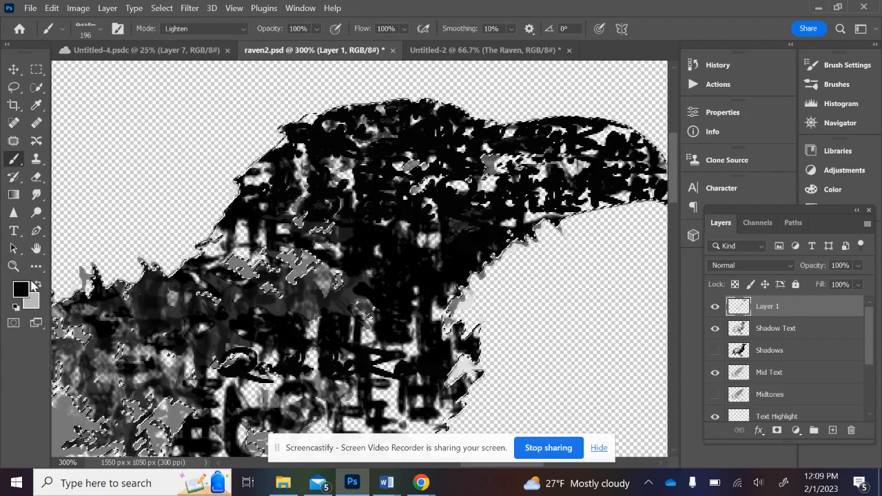
- Set the foreground colour to mid grey 898989 and stamp Quoth the Raven across the raven's throat
click(22, 290)
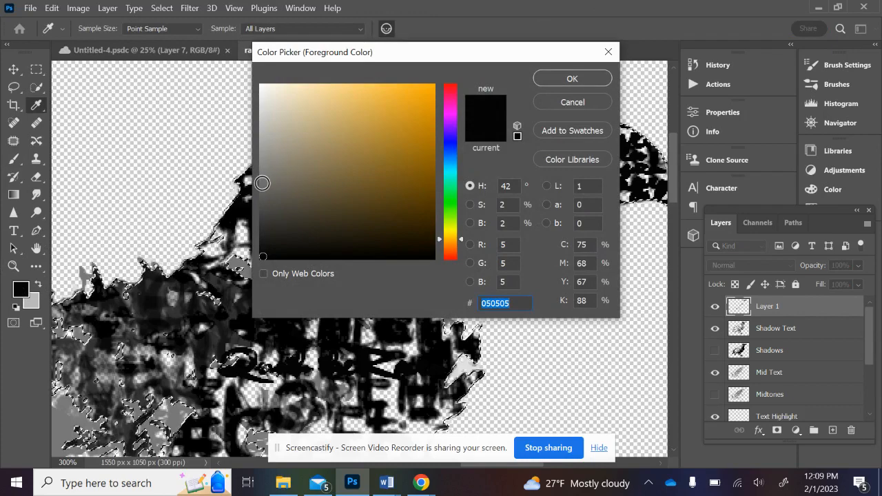
drag(262, 183, 246, 171)
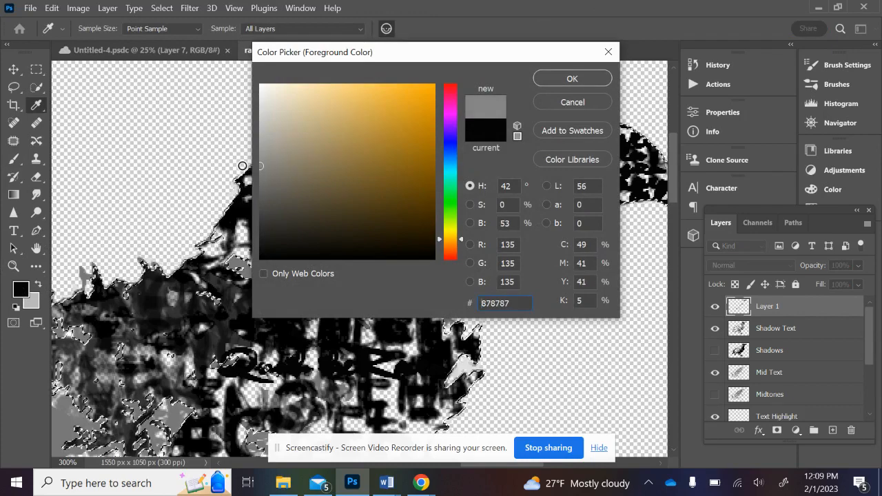
click(556, 78)
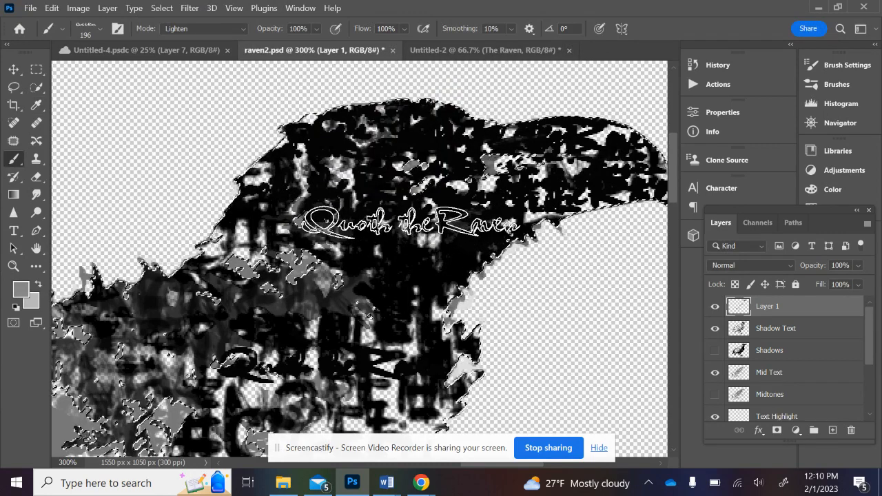
click(406, 222)
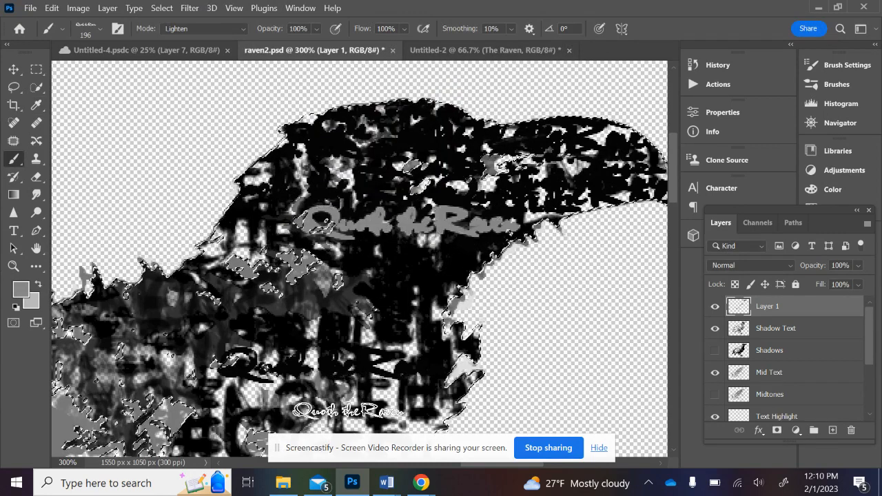
- Return to a 100% view and stamp grey Quoth the Raven text on the raven's breast
scroll(451, 315, left, 3)
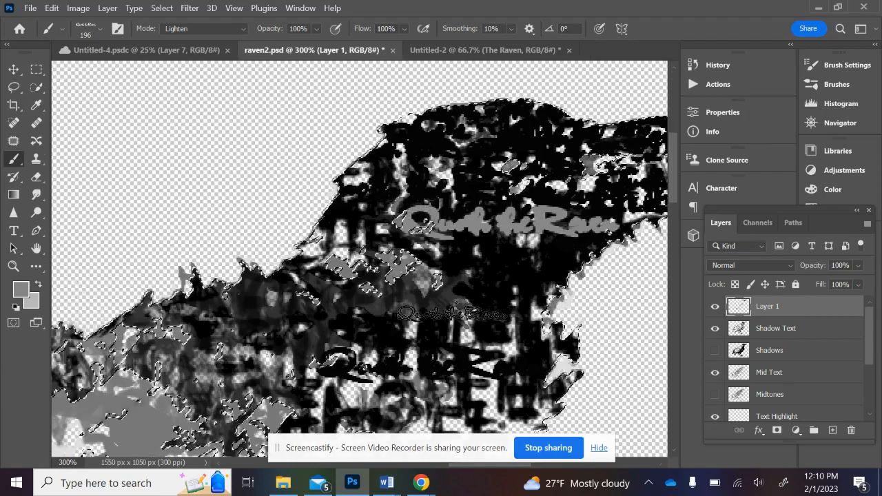
scroll(451, 315, right, 6)
scroll(452, 315, up, 4)
scroll(452, 315, down, 4)
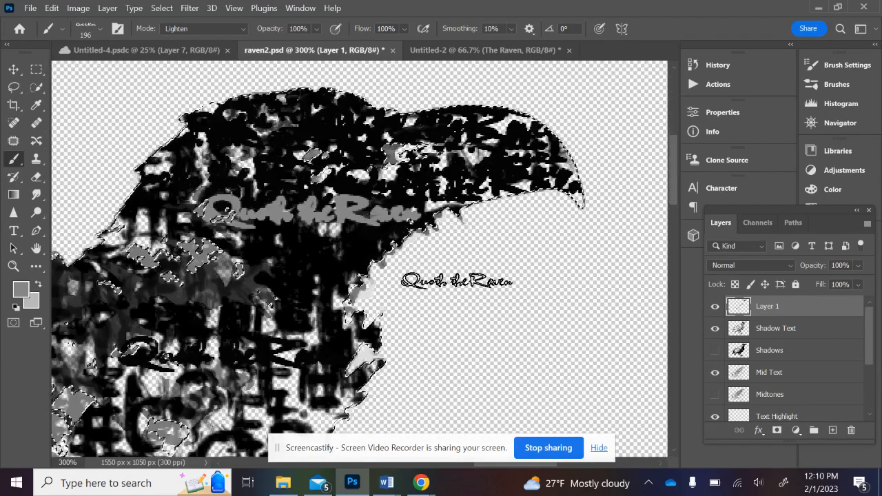
key(ctrl+minus)
key(ctrl+minus)
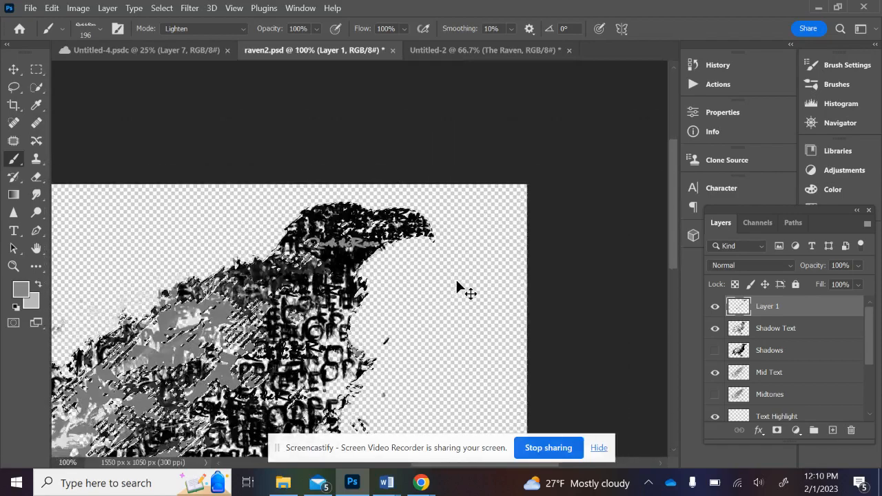
scroll(456, 281, down, 1)
scroll(456, 281, right, 3)
scroll(456, 280, left, 5)
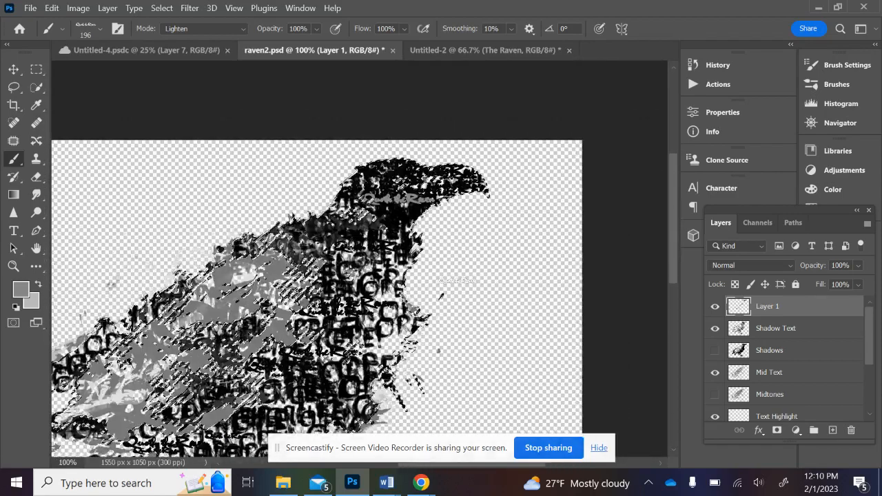
scroll(456, 280, down, 1)
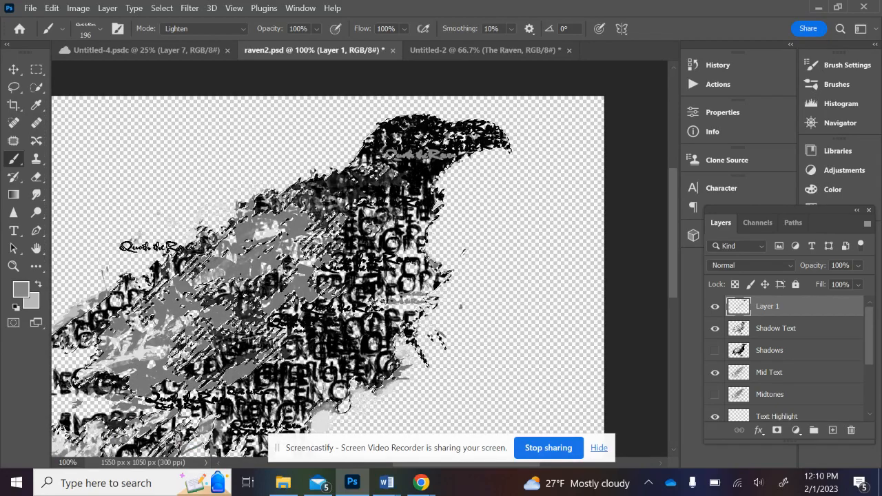
- Set the foreground colour to black 000000 and stamp Quoth the Raven densely over the raven's chest and body
click(20, 290)
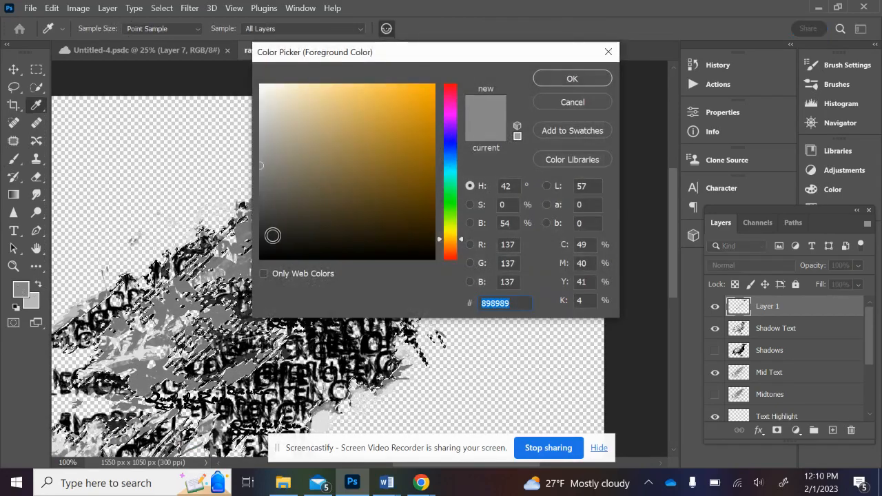
click(263, 246)
drag(251, 258, 253, 262)
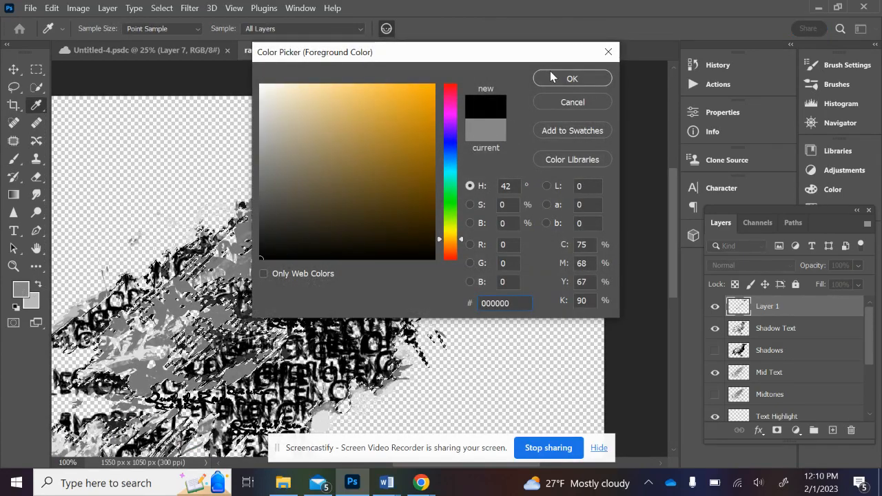
click(572, 79)
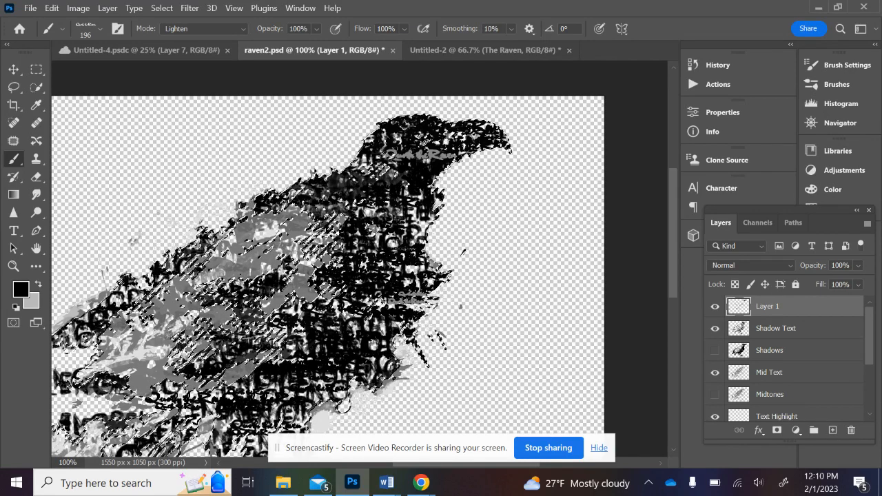
- Stamp black Quoth the Raven text into the shadows of the raven's tail and rear feathers
scroll(383, 315, right, 4)
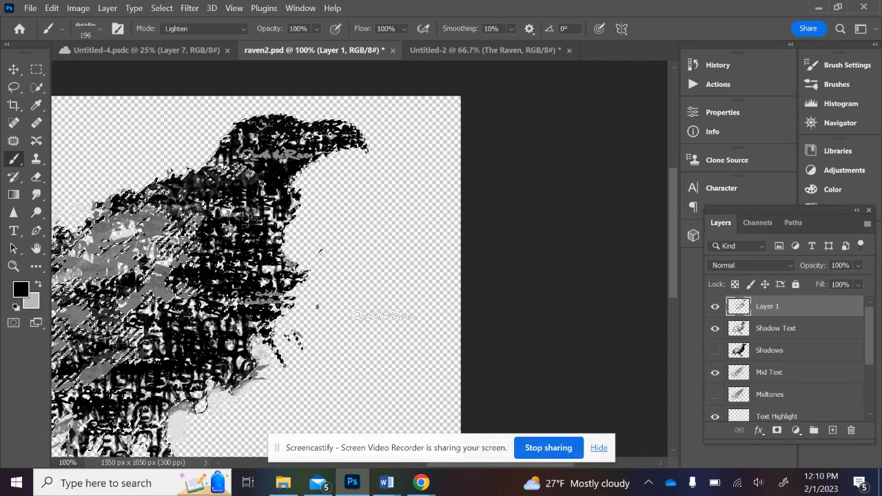
scroll(384, 315, left, 5)
scroll(383, 316, down, 2)
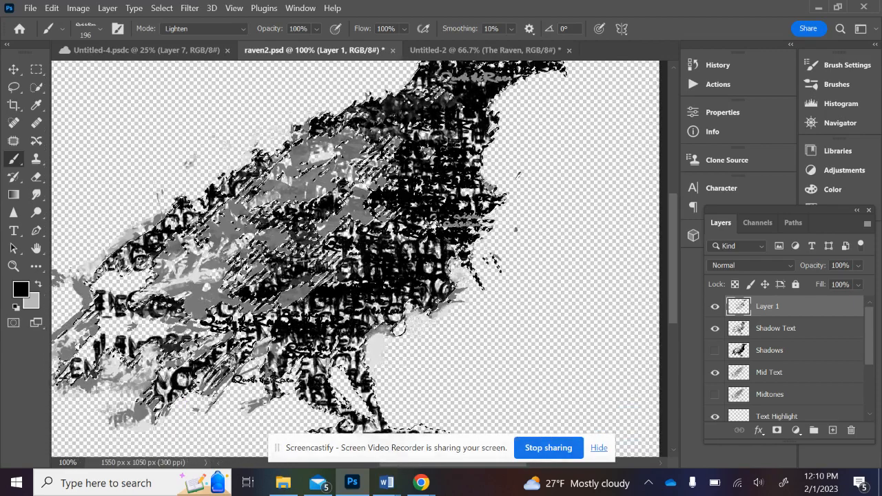
scroll(383, 315, left, 2)
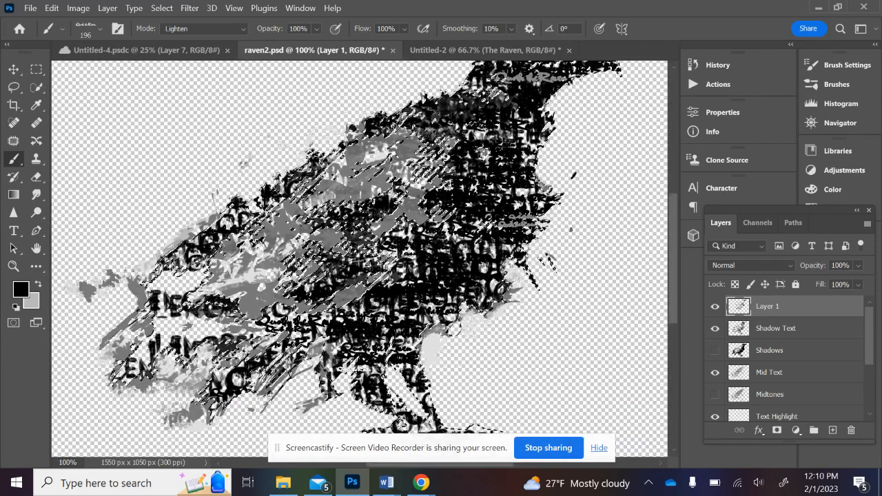
click(168, 298)
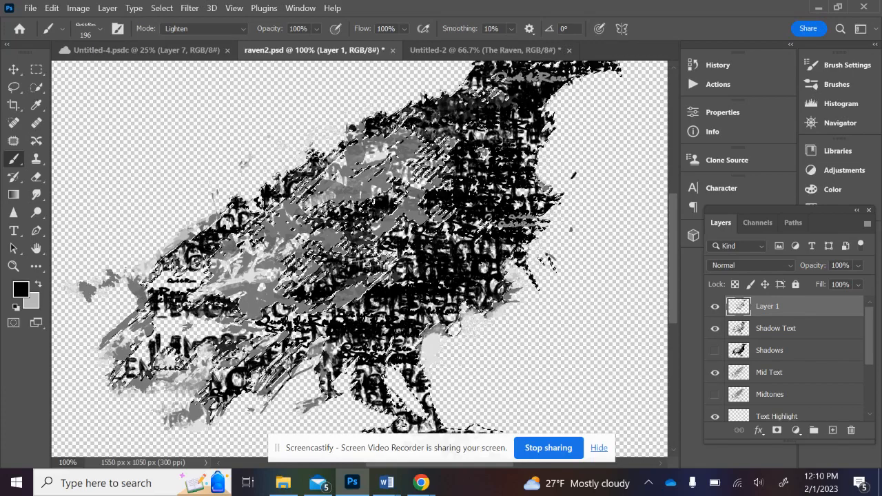
- Fill the gaps in the raven's tail and lower wing with more black Quoth the Raven stamps, finishing at a 66.7% view
click(181, 281)
click(181, 346)
click(203, 326)
click(201, 326)
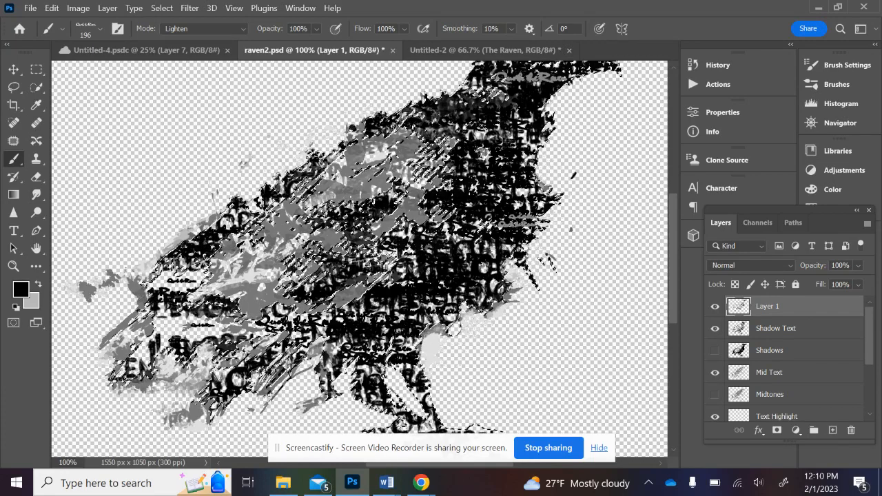
click(153, 322)
click(145, 357)
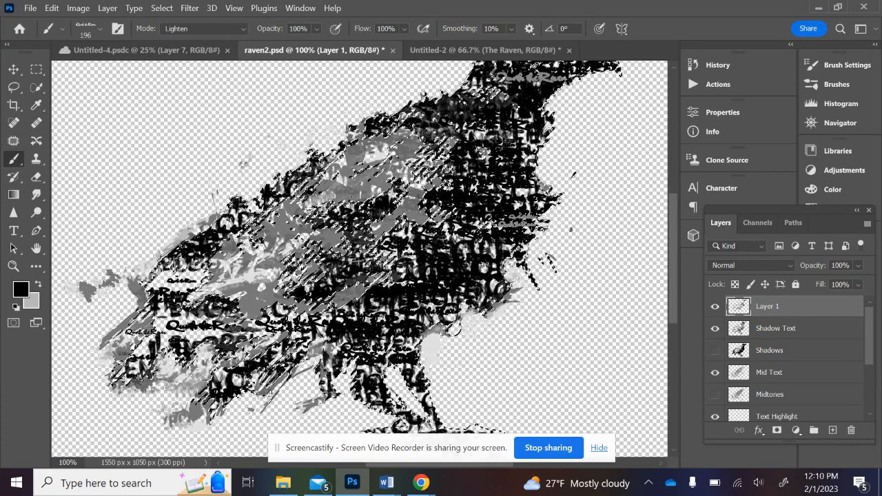
click(180, 335)
click(219, 363)
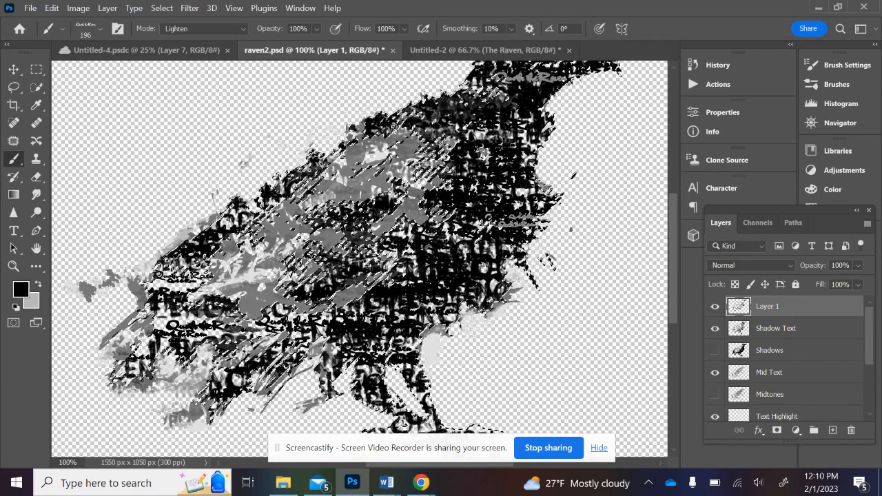
click(191, 277)
scroll(229, 297, left, 3)
scroll(236, 297, right, 5)
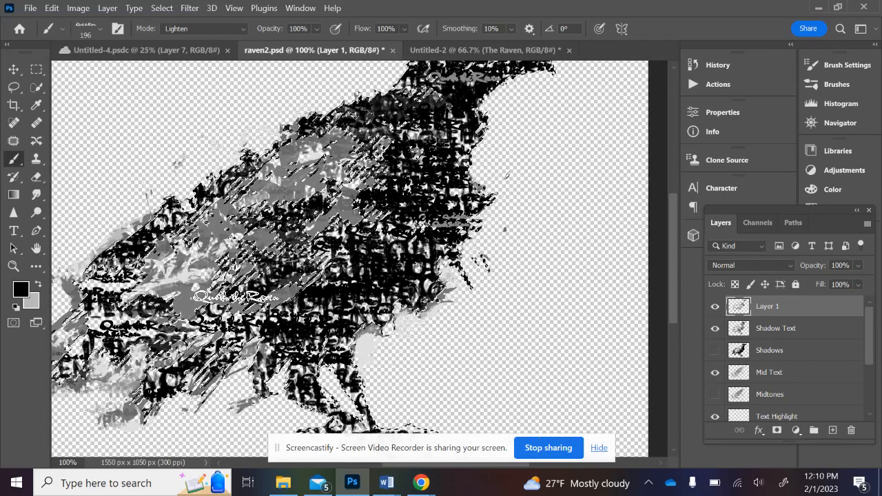
key(ctrl+minus)
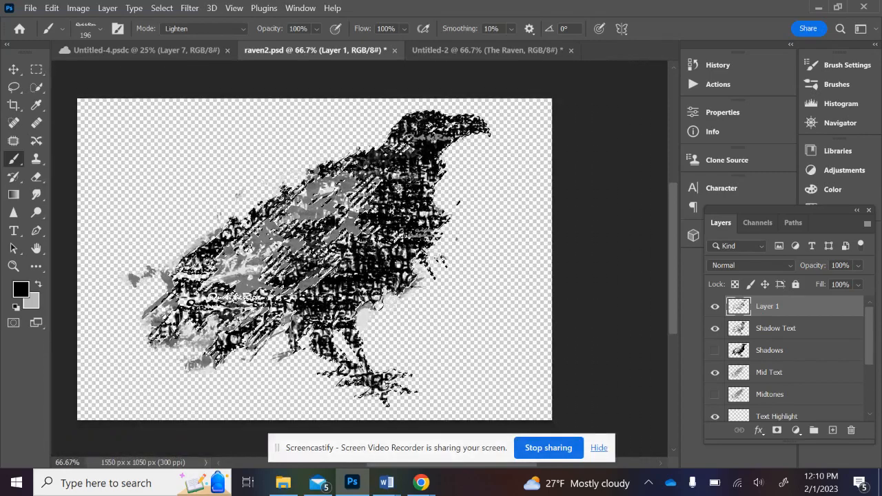
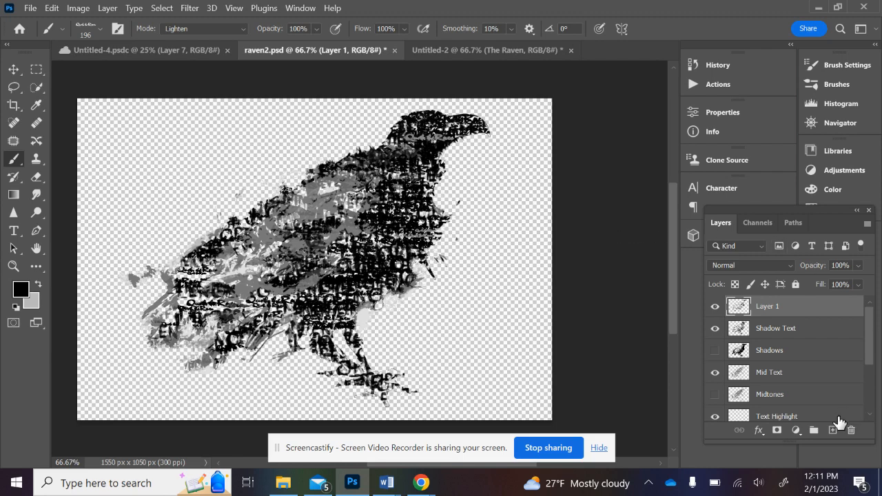
- Create a layer named BG Text above Layer 1 and stamp small black Quoth the Raven text in the background above the raven's back
click(833, 430)
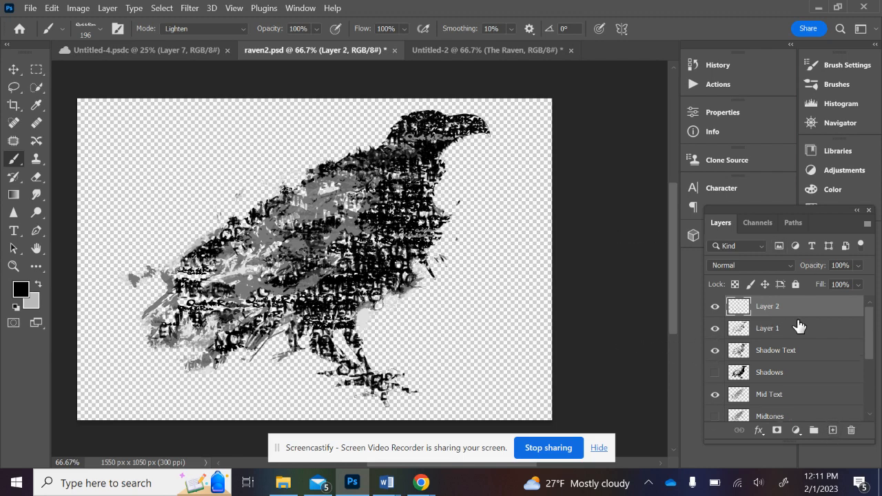
double_click(767, 306)
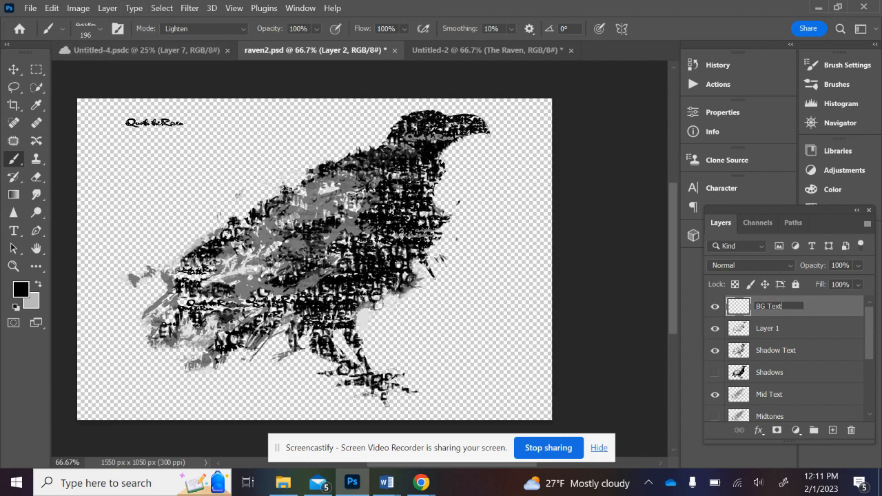
click(143, 129)
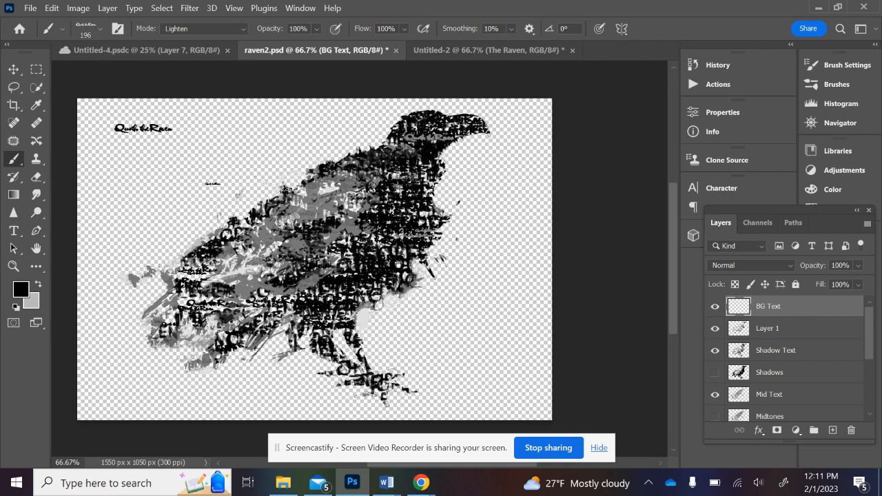
click(212, 184)
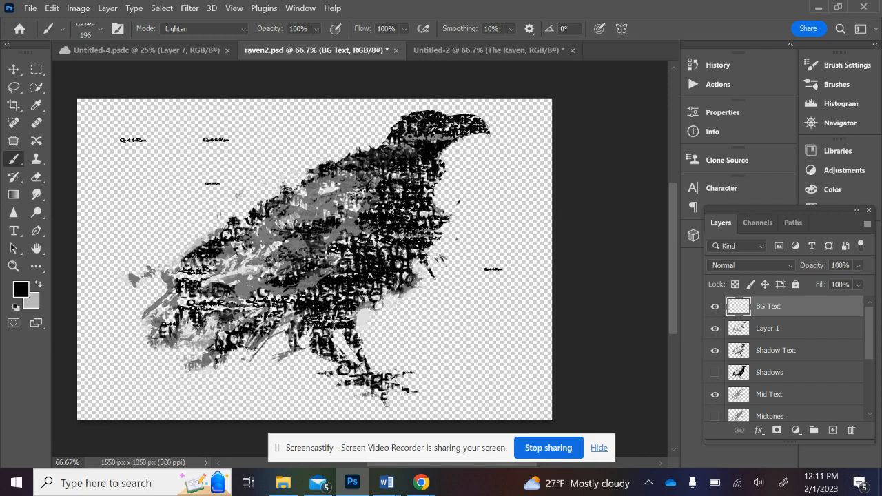
- Enlarge the brush to 417 px and stamp bigger black Quoth the Raven text in the background above the raven's back
click(100, 28)
drag(116, 68, 153, 68)
click(290, 133)
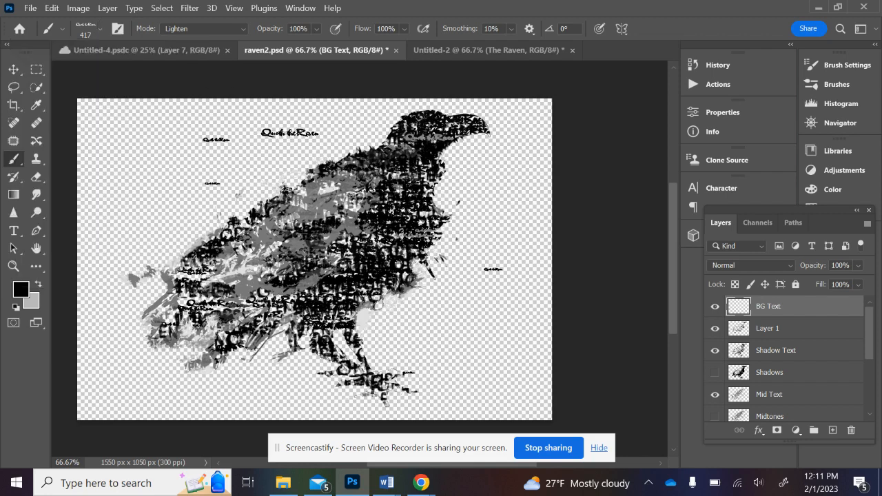
click(216, 139)
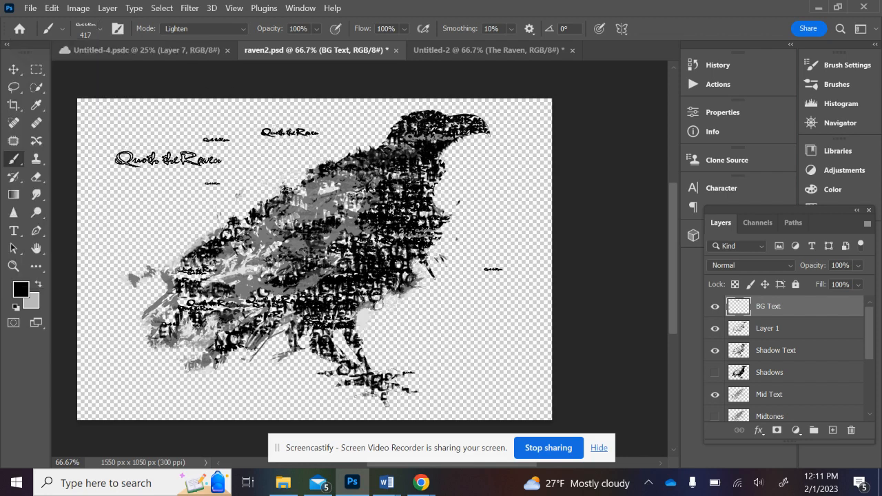
click(163, 151)
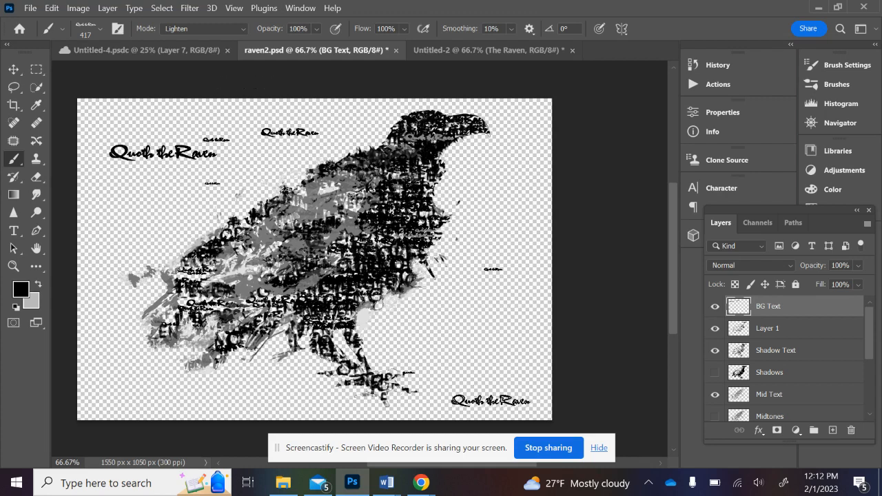
- Stamp black Quoth the Raven text in both lower corners of the canvas and over the raven's tail tips
click(495, 397)
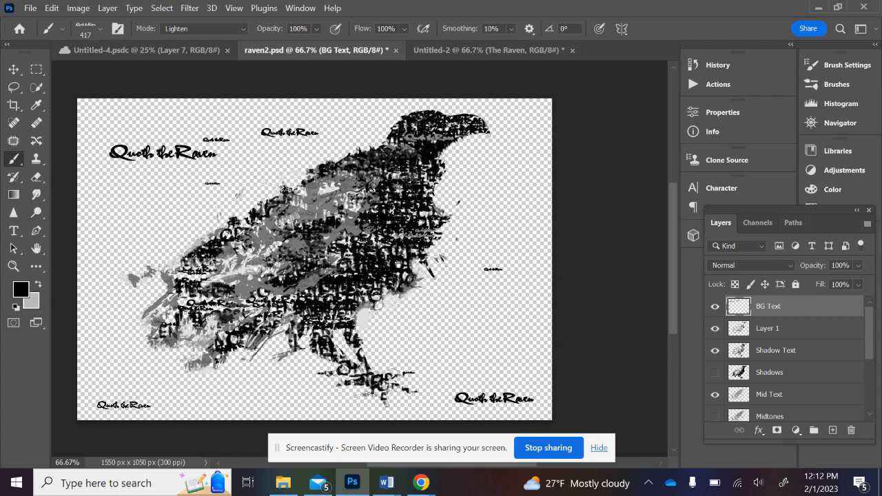
click(116, 406)
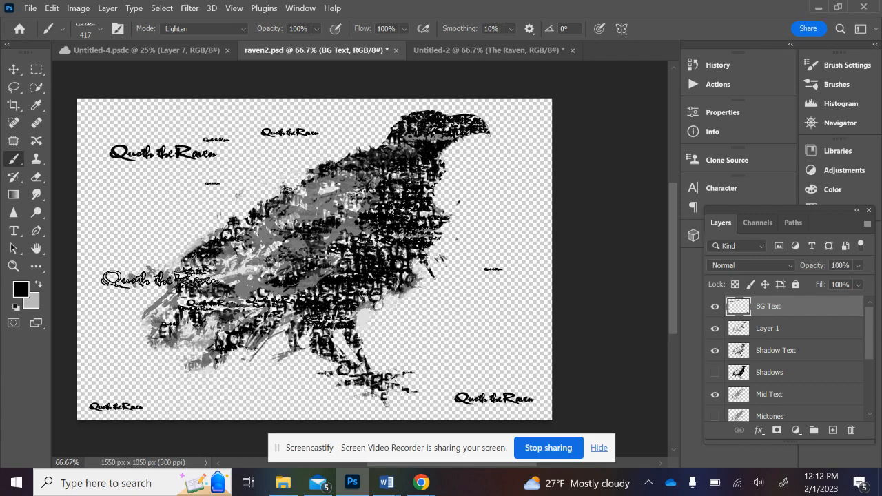
click(159, 274)
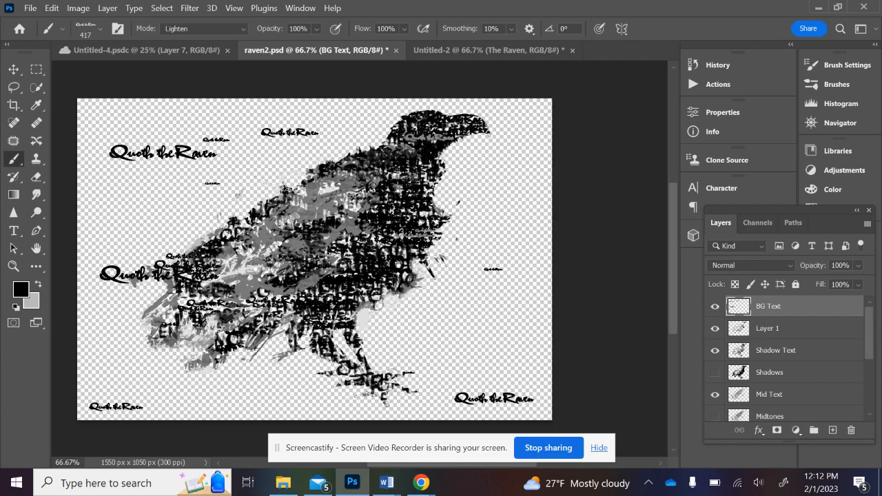
click(143, 338)
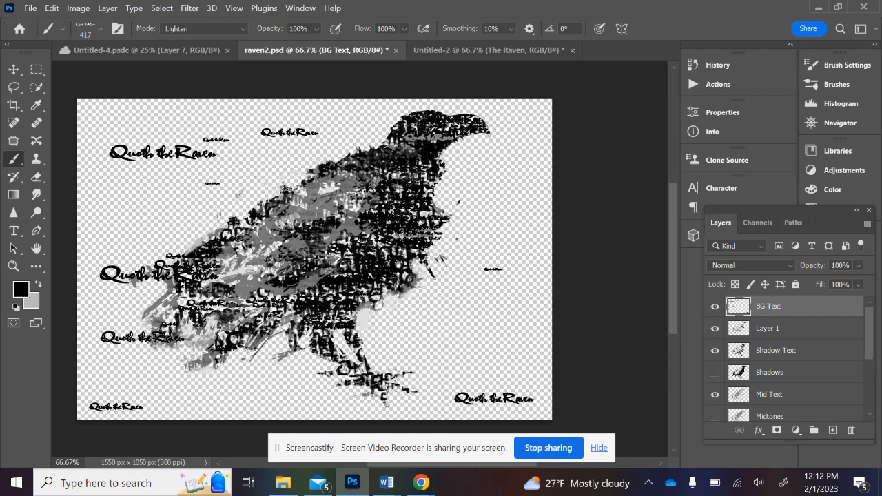
- Try stamping large Quoth the Raven text beneath the raven's tail, and undo those stamps
click(206, 370)
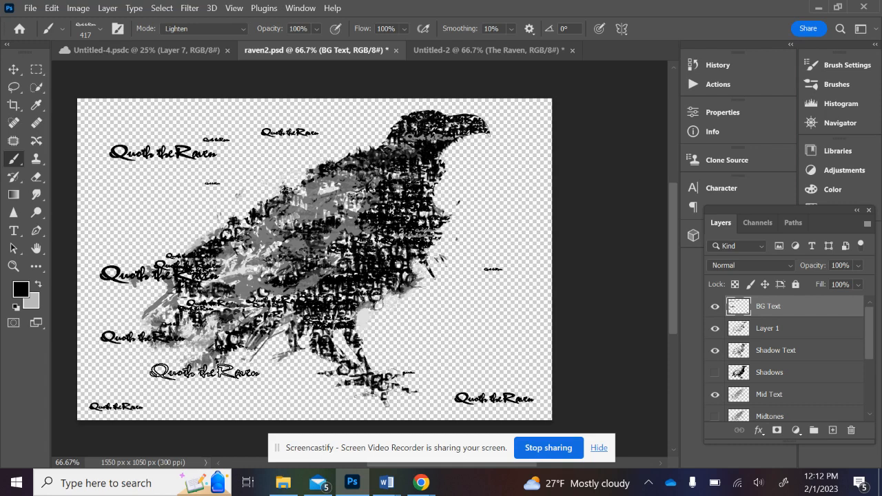
click(229, 365)
key(ctrl+z)
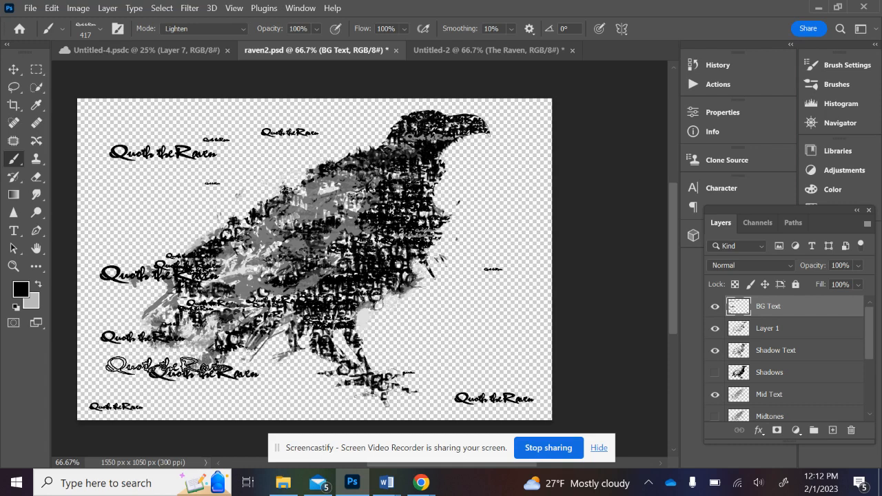
key(ctrl+z)
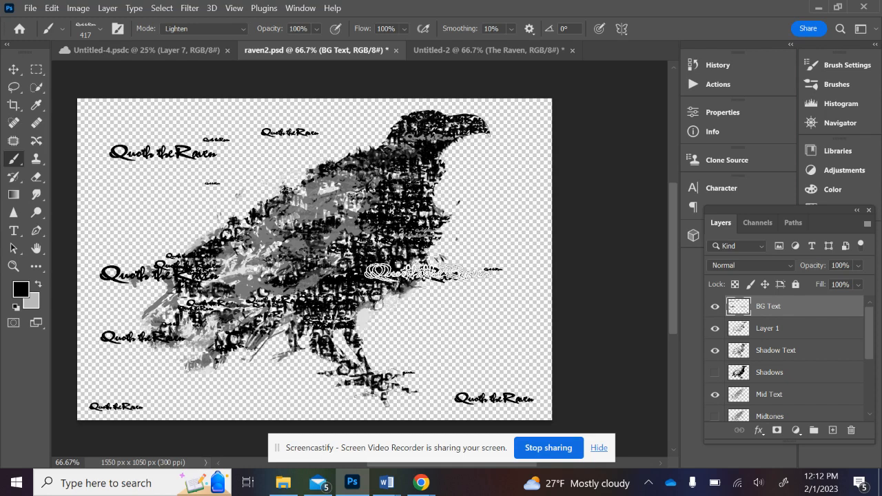
- Stamp large black Quoth the Raven text across the raven's lower breast, and switch to the Raven9 2 brush
click(409, 274)
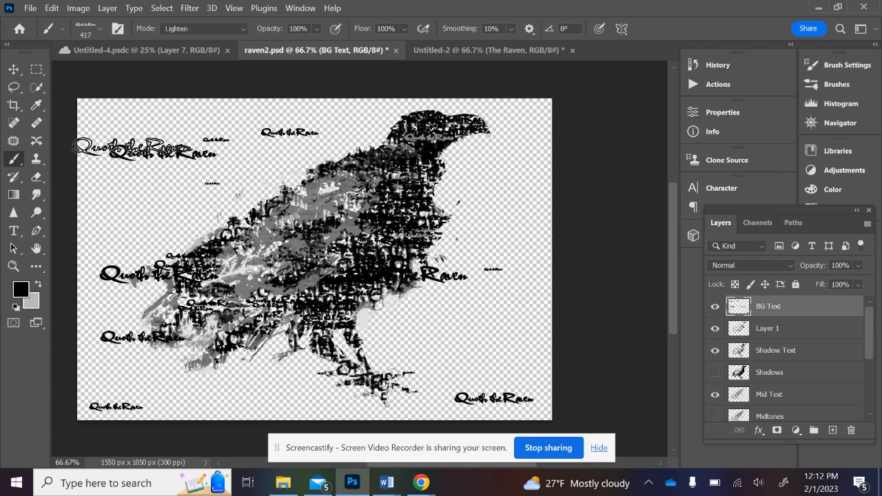
click(100, 30)
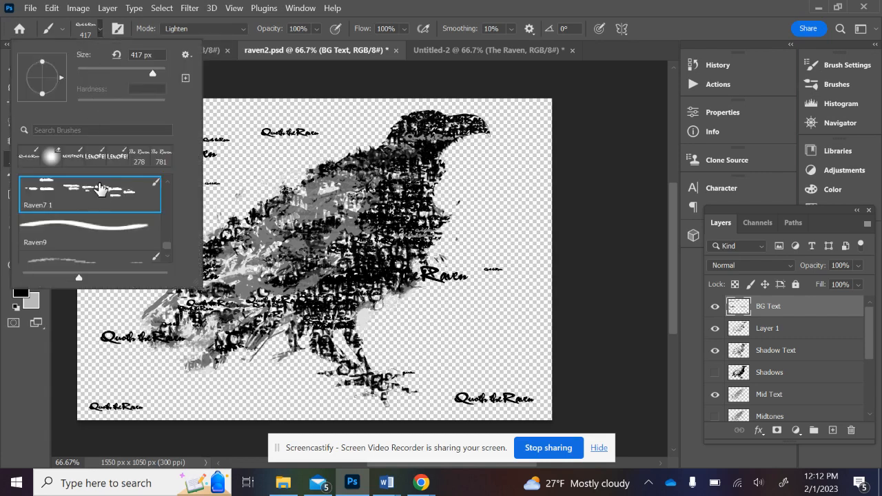
scroll(98, 193, down, 2)
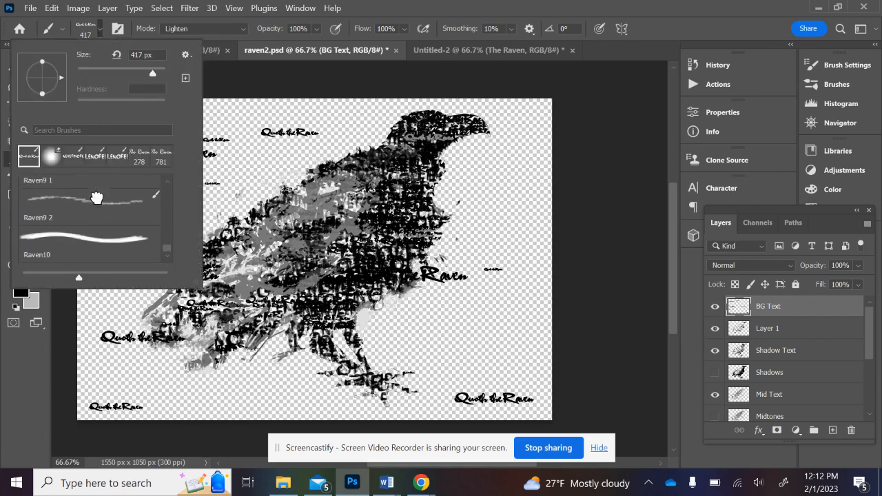
click(97, 198)
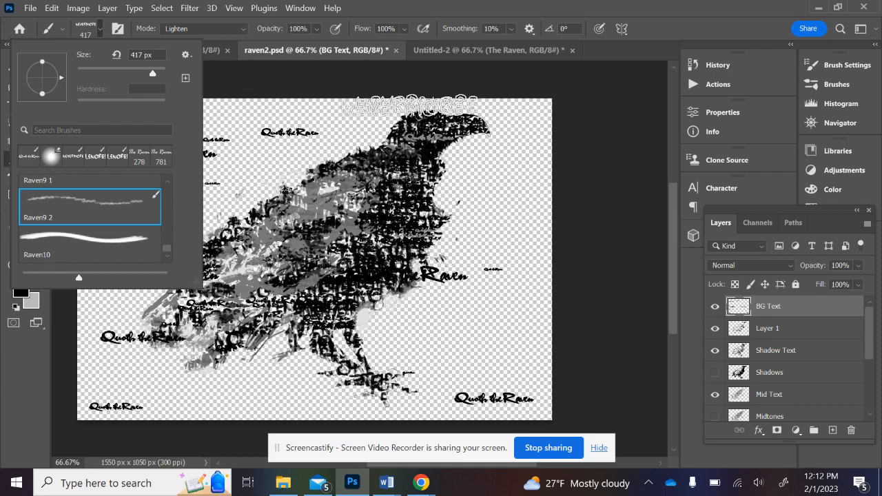
click(551, 77)
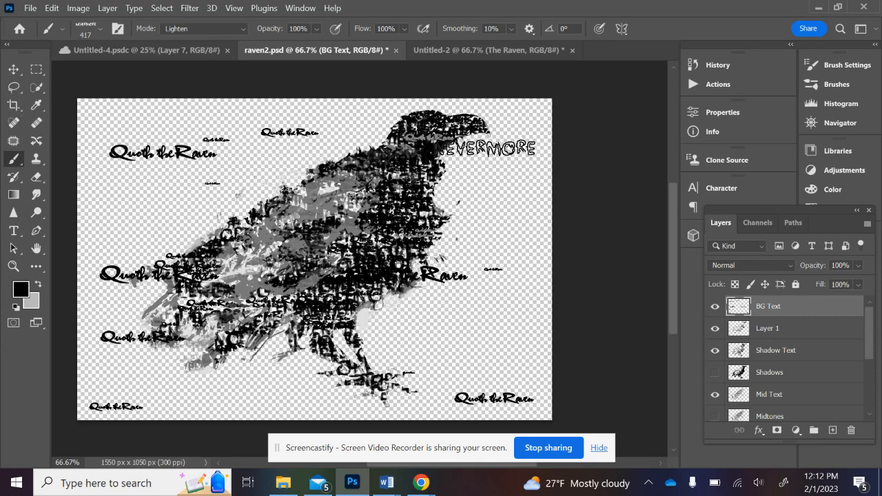
- Reduce the NEVERMORE brush to 165 px and stamp it in black beside the raven's beak
click(100, 30)
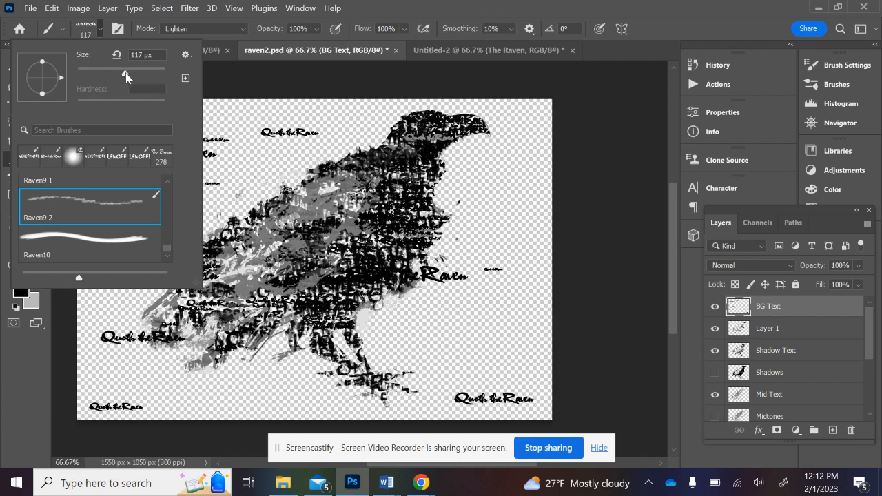
drag(126, 77, 131, 75)
click(516, 131)
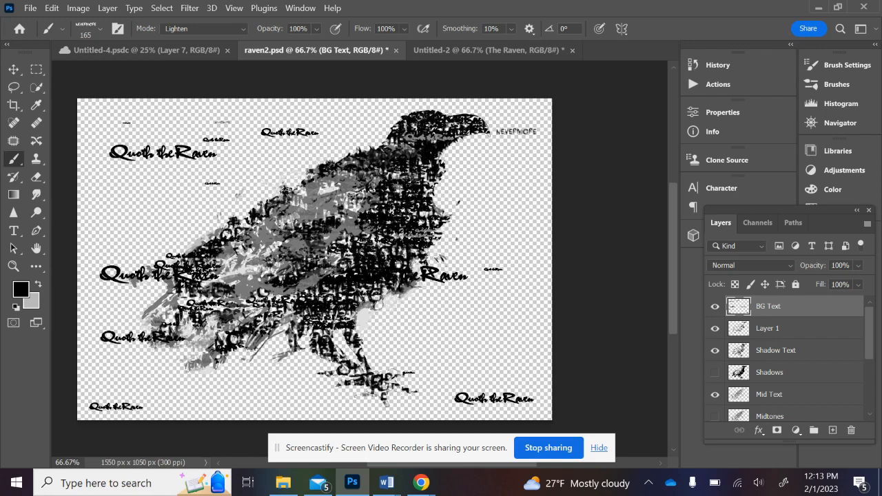
- Set the brush size to 243 px and stamp black NEVERMORE text behind the raven's back, in front of its legs and beneath its tail
click(101, 29)
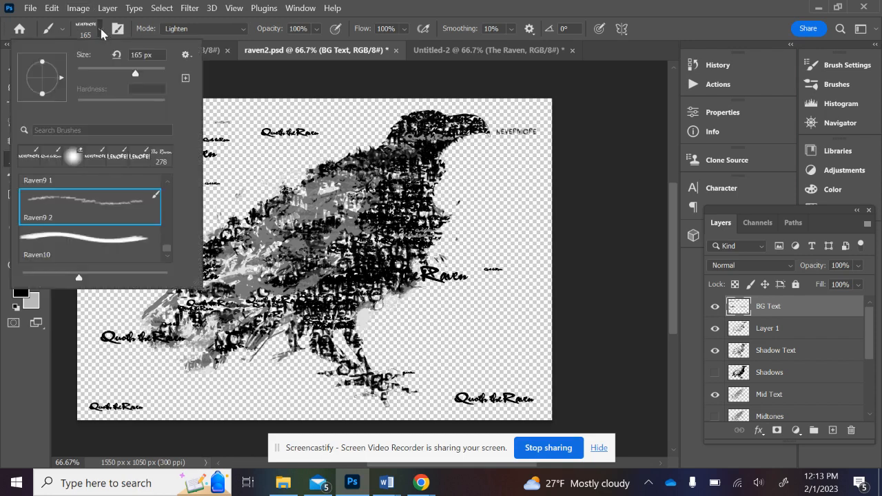
click(145, 71)
click(496, 345)
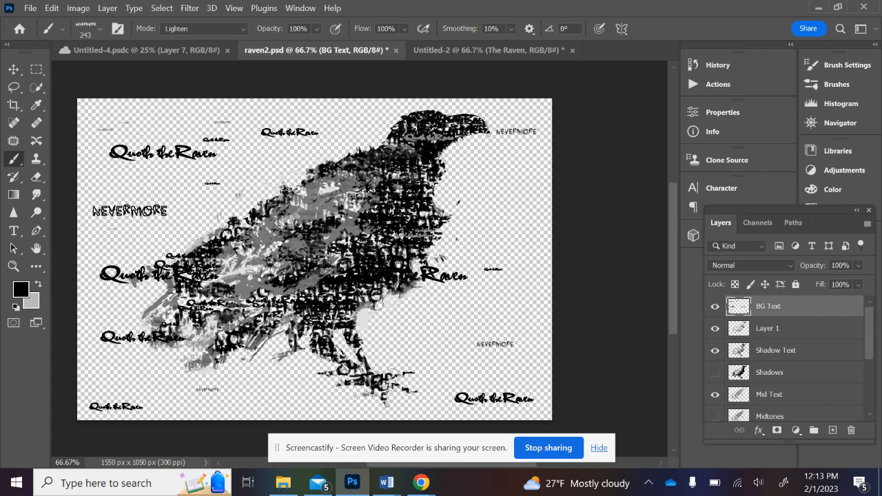
click(130, 211)
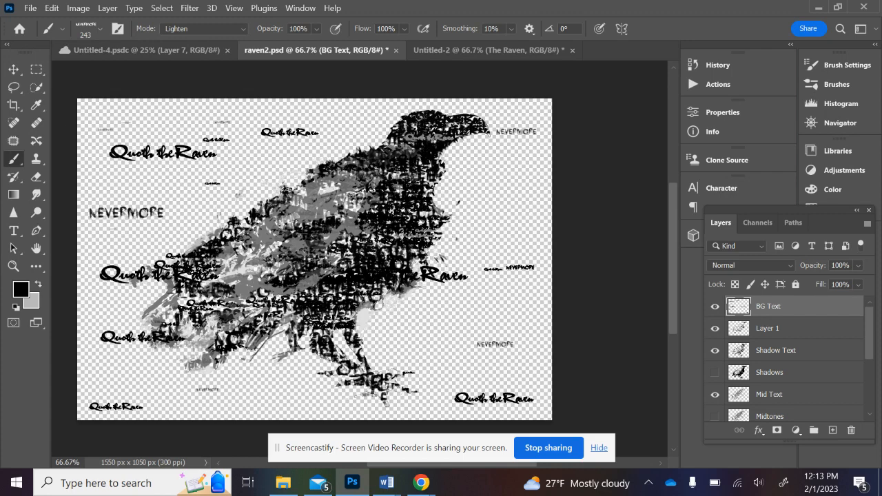
click(519, 304)
click(275, 400)
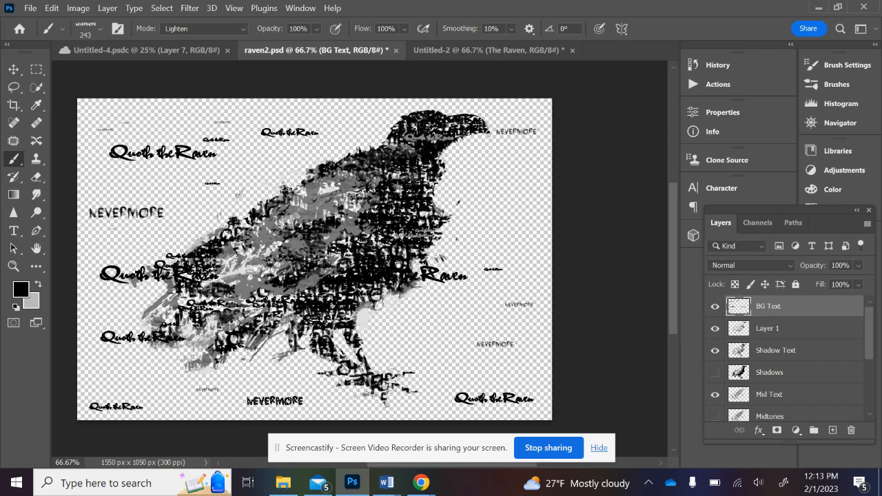
click(274, 400)
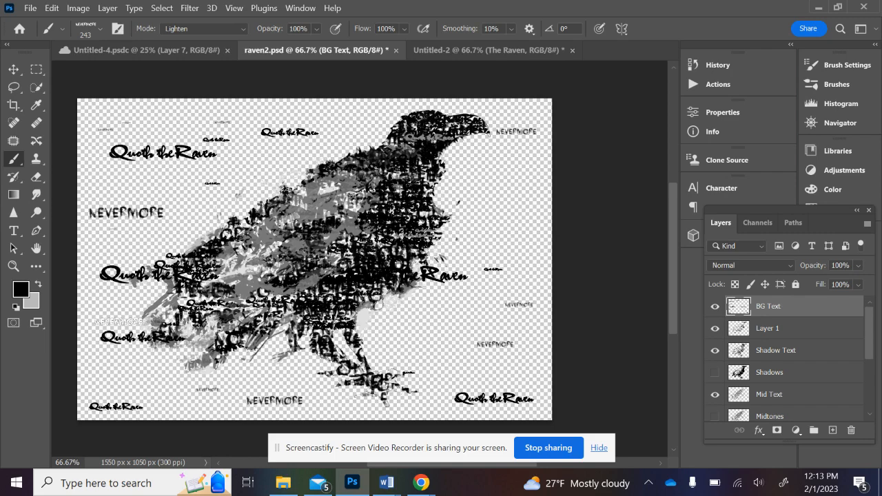
- Set the foreground colour to mid grey 878787
click(23, 291)
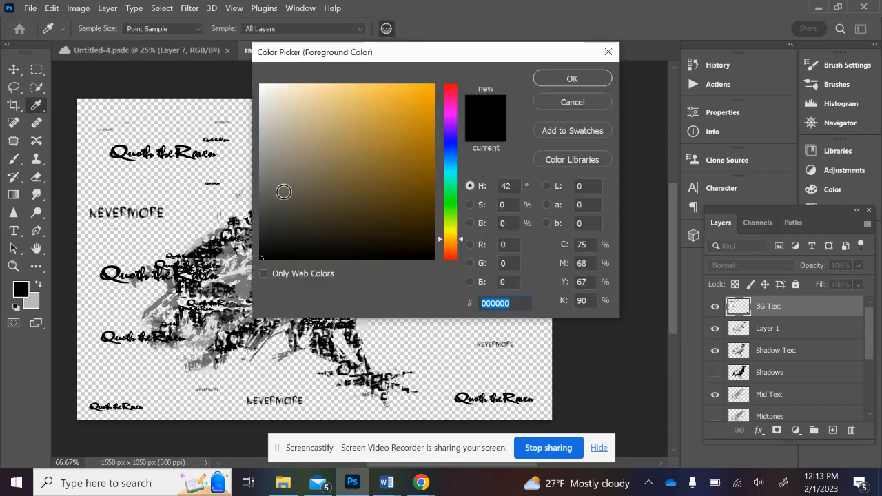
click(260, 166)
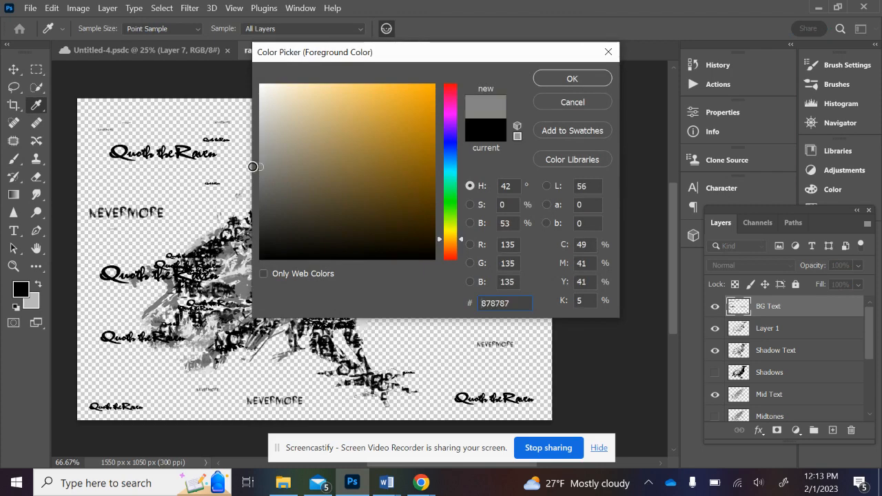
click(572, 80)
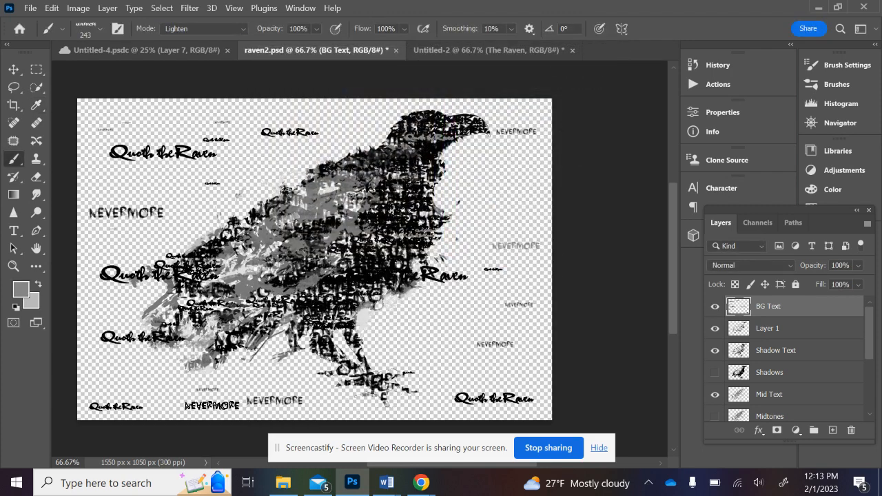
- Stamp mid grey NEVERMORE text beneath the raven's tail and in the background above its back
click(212, 405)
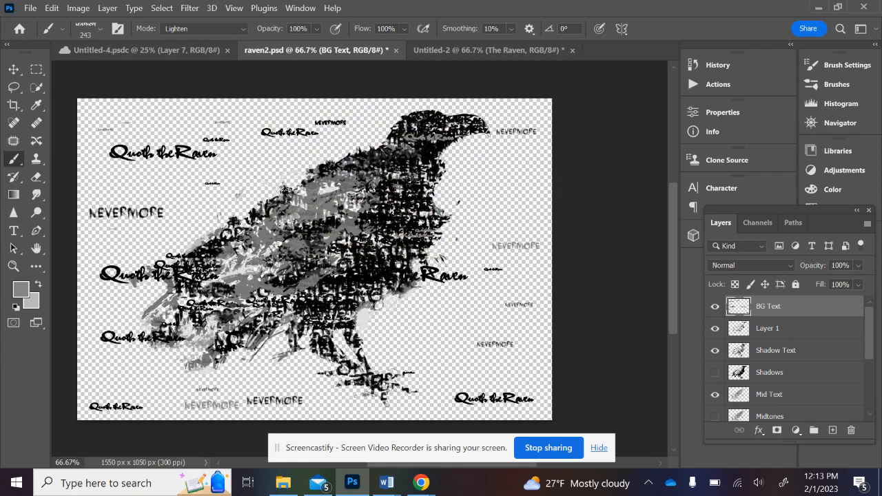
click(331, 122)
- Set the foreground colour to near-white fefefe and stamp NEVERMORE on the raven's body and around the background
click(20, 290)
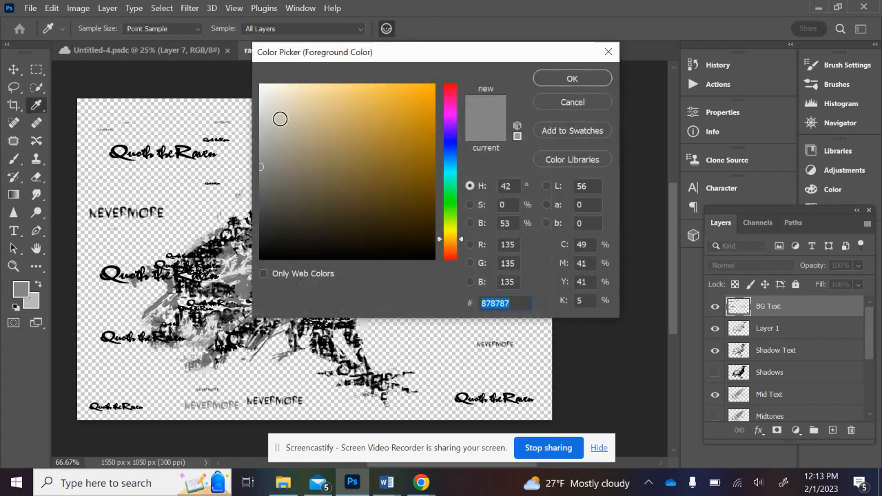
click(255, 88)
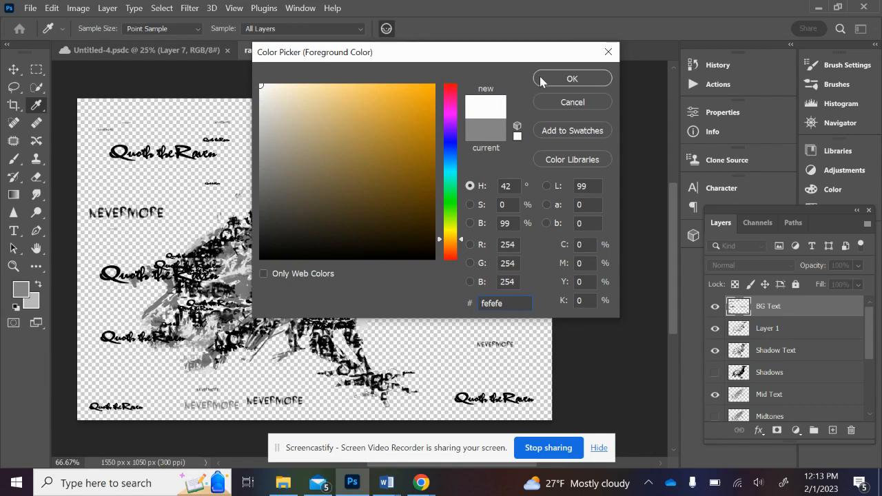
click(545, 80)
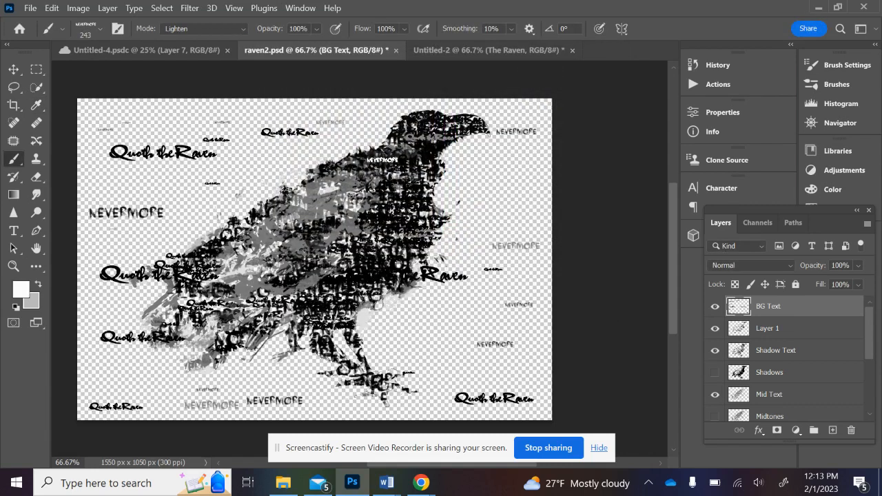
click(382, 160)
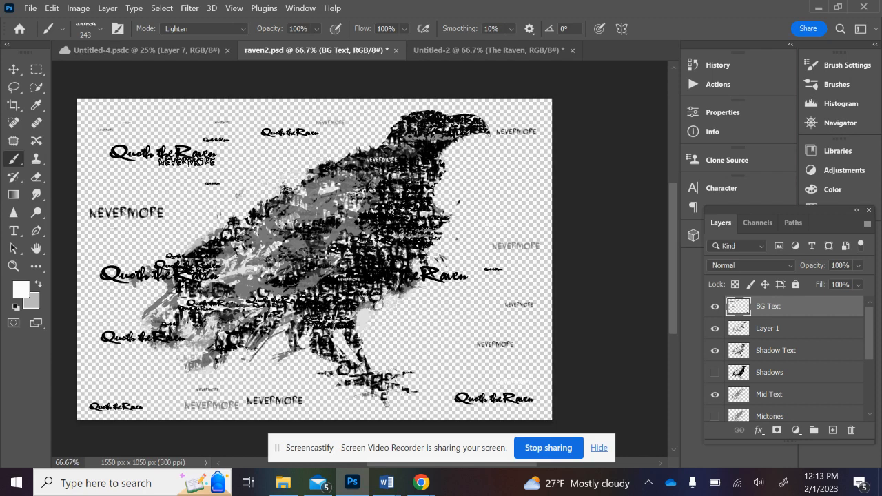
click(152, 178)
click(171, 111)
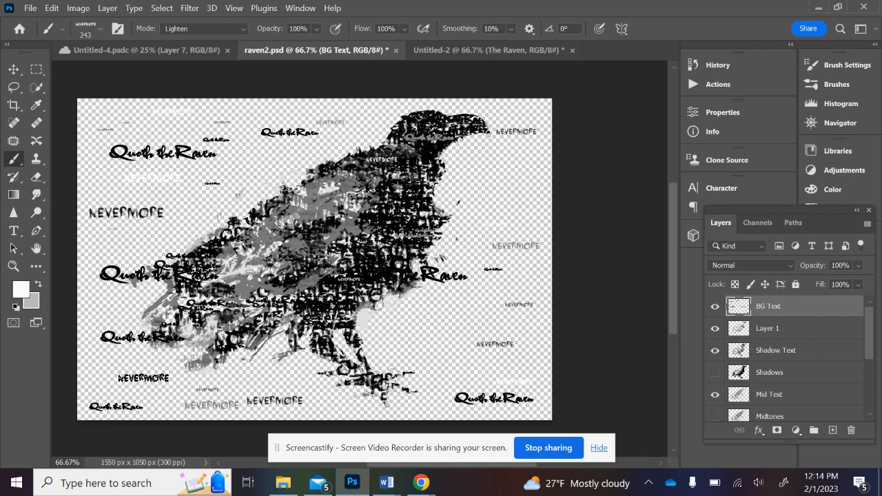
click(144, 378)
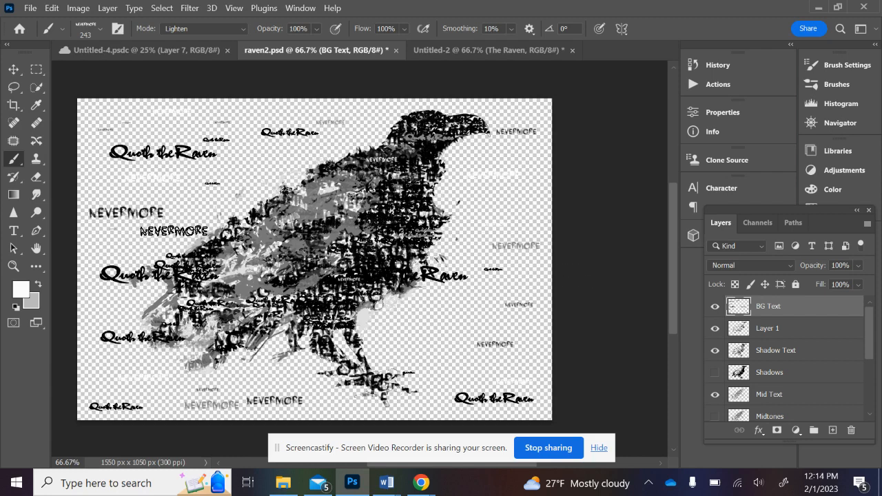
- Open the Export As settings for the raven picture and review the format, image size, metadata and colour space options
click(52, 7)
mouse_move(32, 11)
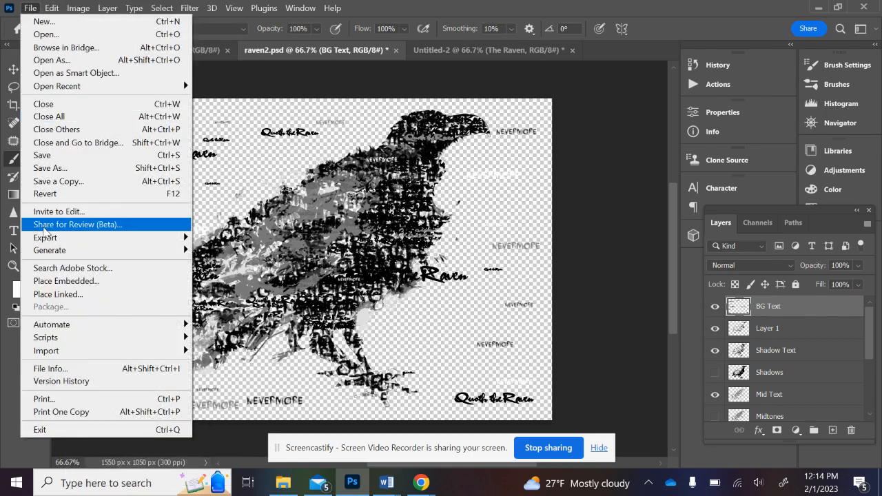
mouse_move(65, 353)
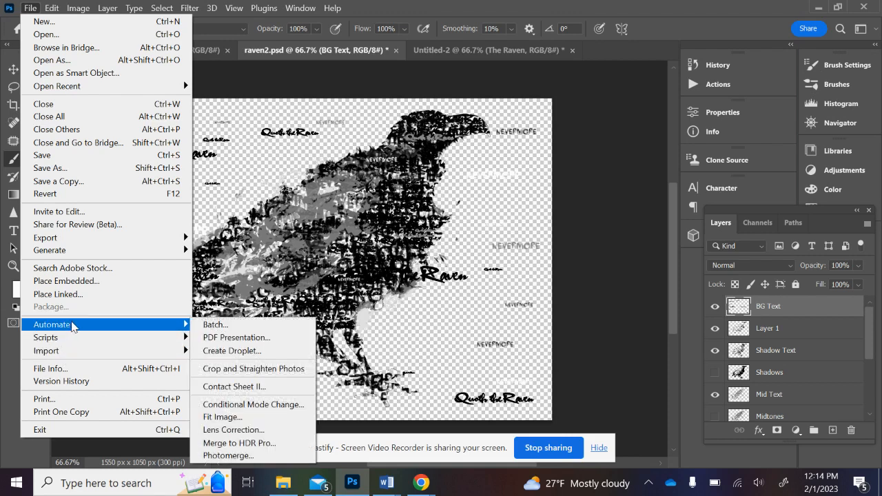
mouse_move(64, 239)
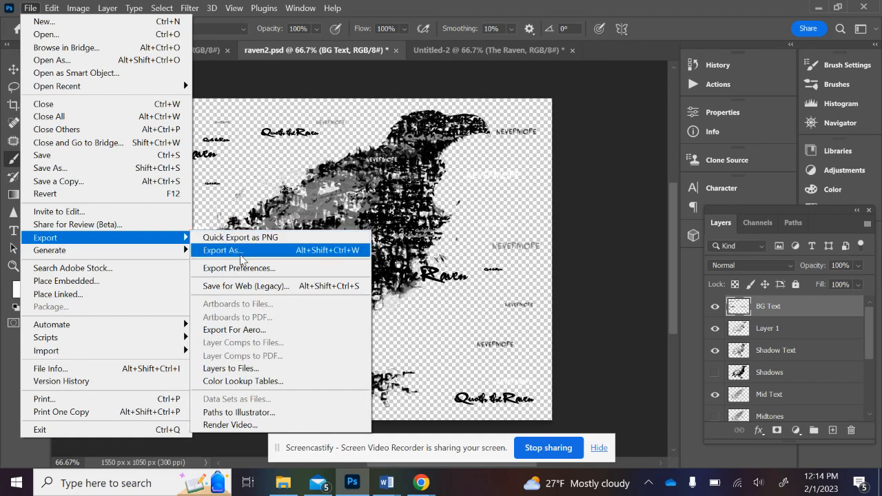
click(237, 252)
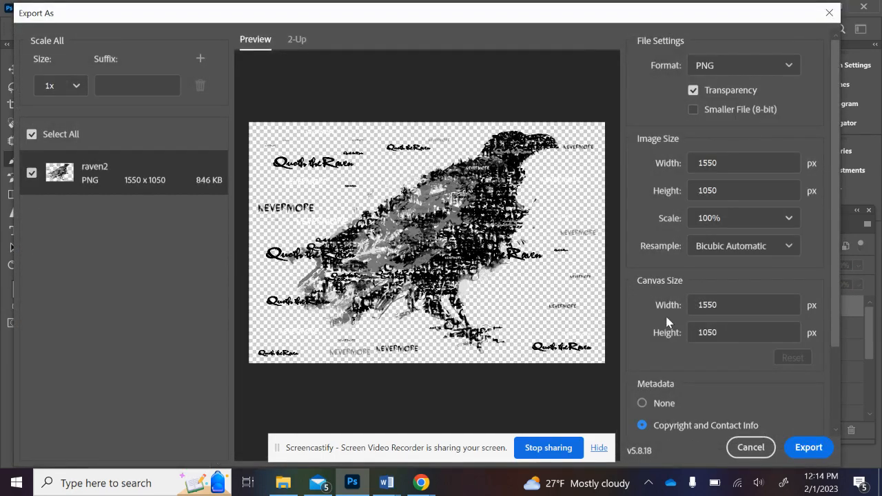
scroll(667, 322, down, 3)
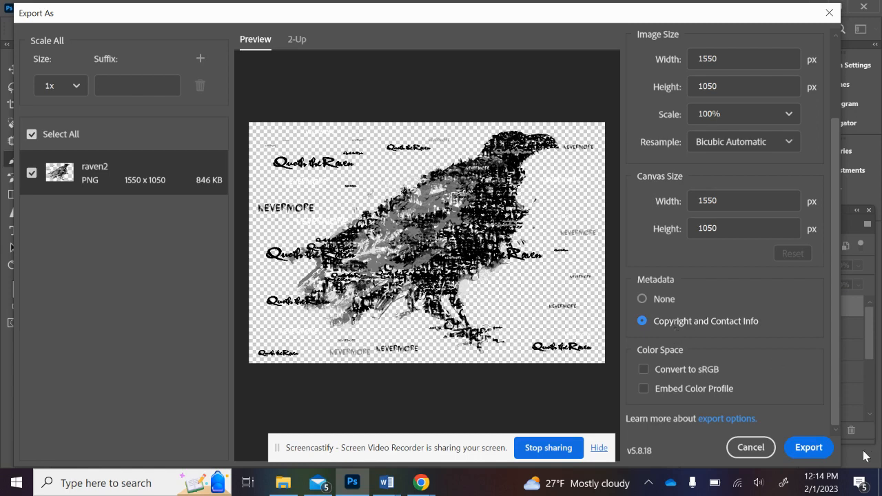
- Export the raven picture to the Desktop as a transparent PNG named raven3
click(812, 455)
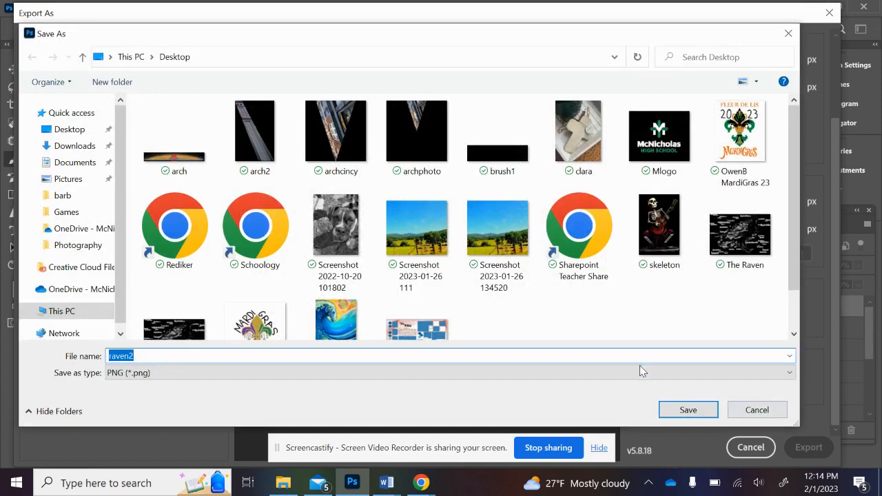
click(789, 34)
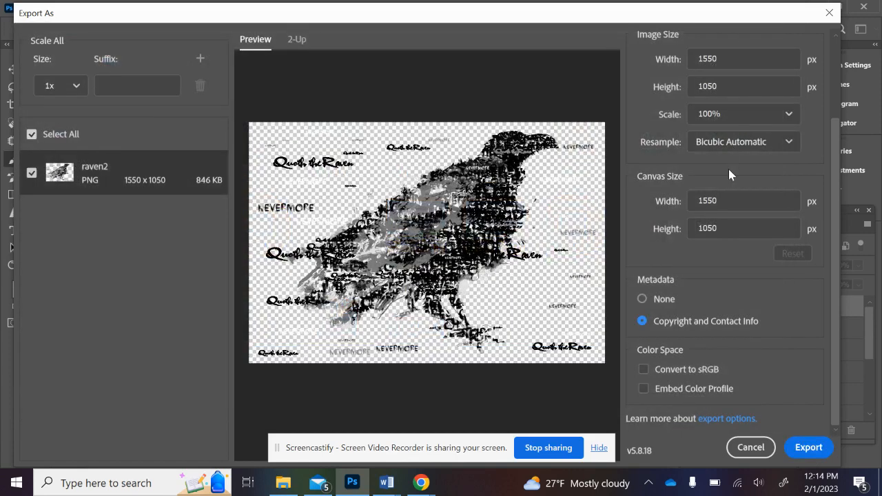
scroll(721, 141, up, 3)
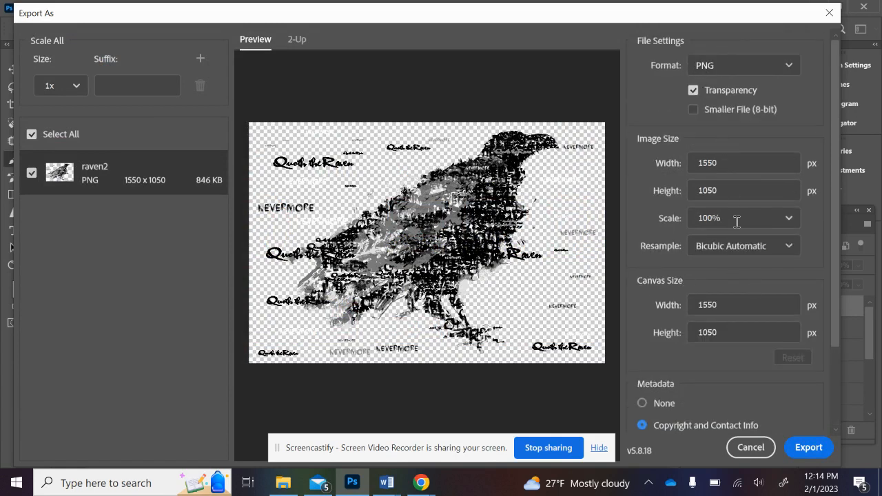
scroll(774, 404, down, 5)
click(808, 448)
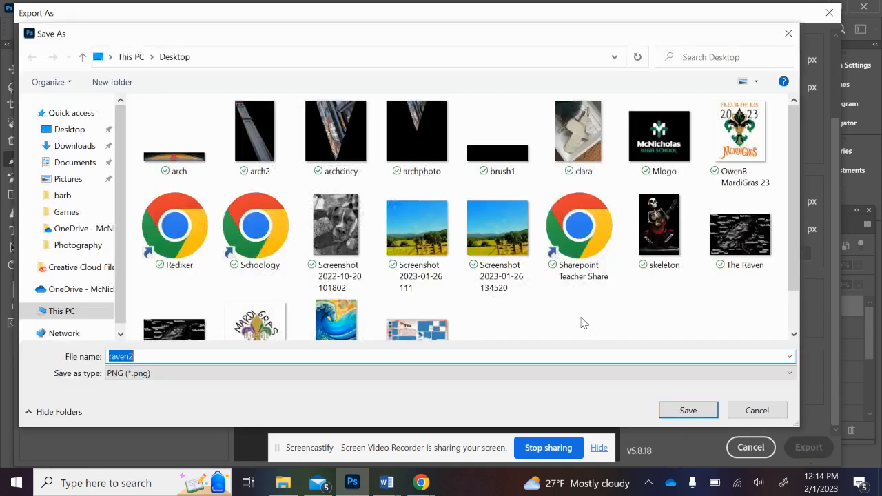
click(166, 358)
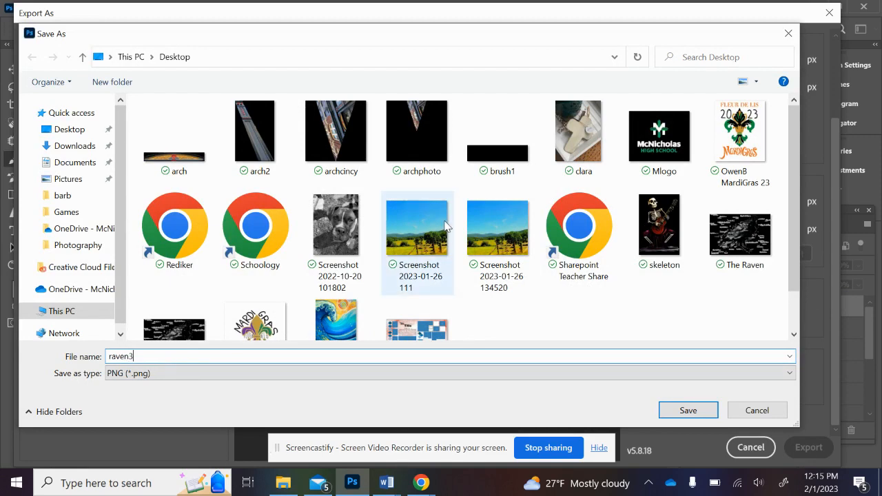
scroll(513, 249, down, 1)
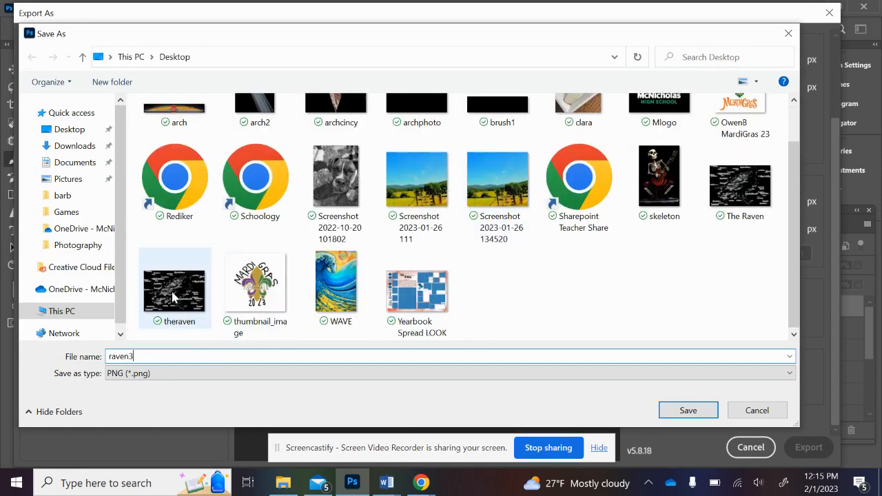
click(690, 414)
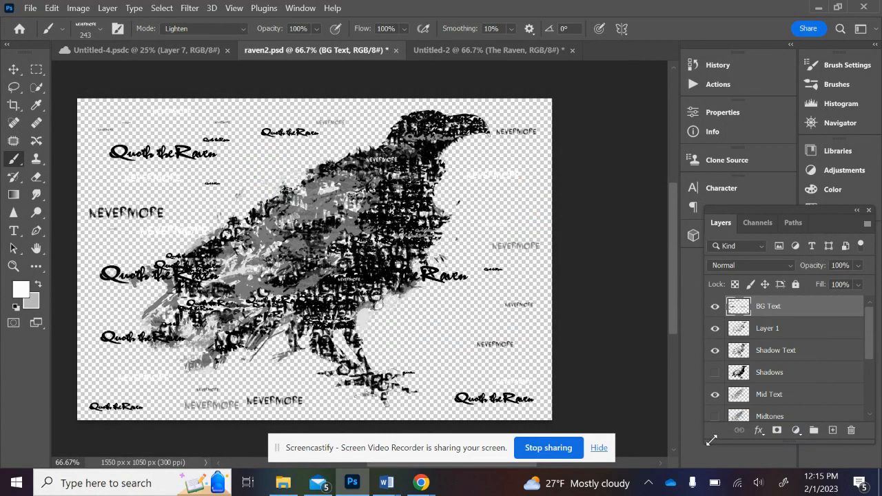
- Show the dark grey Color Fill 1 layer behind the text raven
scroll(767, 399, down, 3)
click(715, 389)
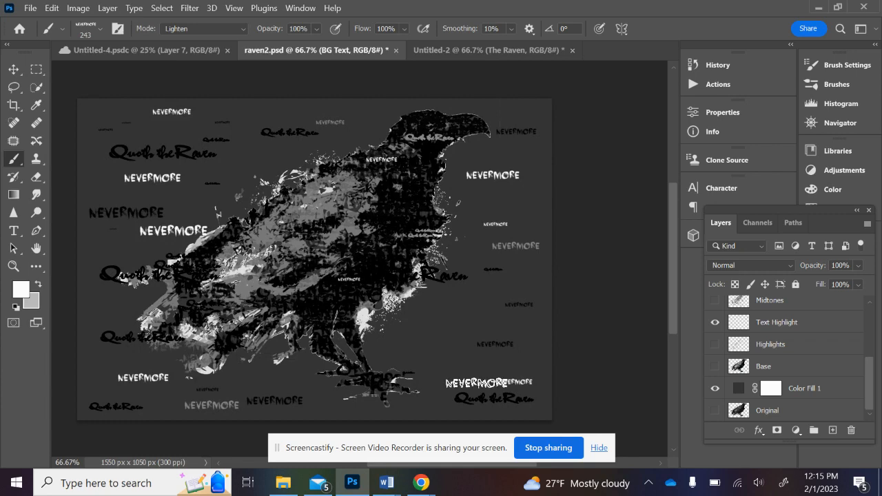
- Switch to Chrome and open the Redbubble For you page in a new tab
click(818, 10)
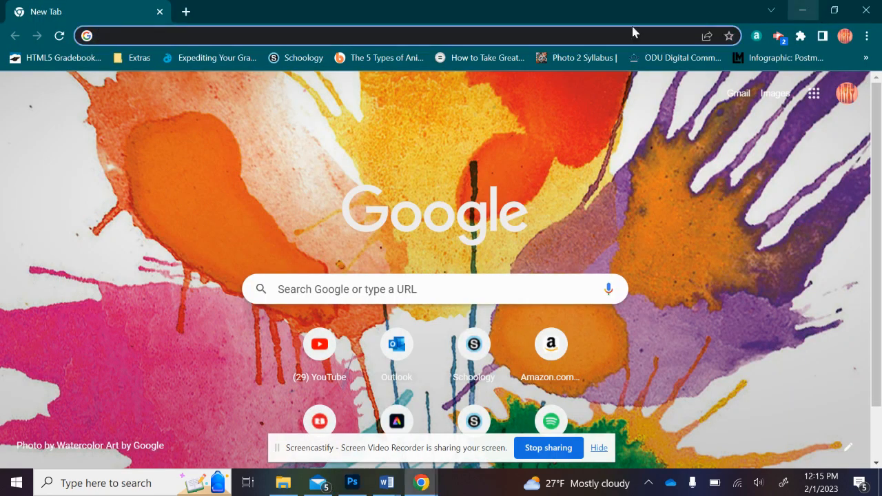
click(185, 12)
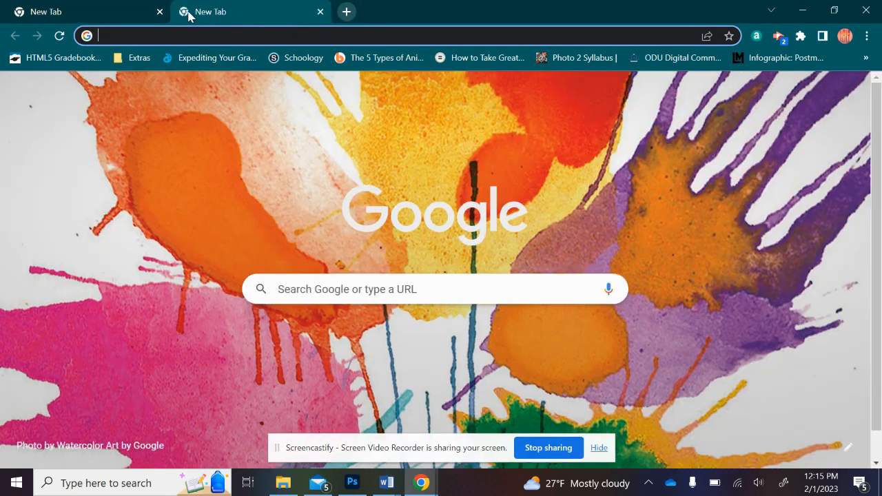
click(185, 35)
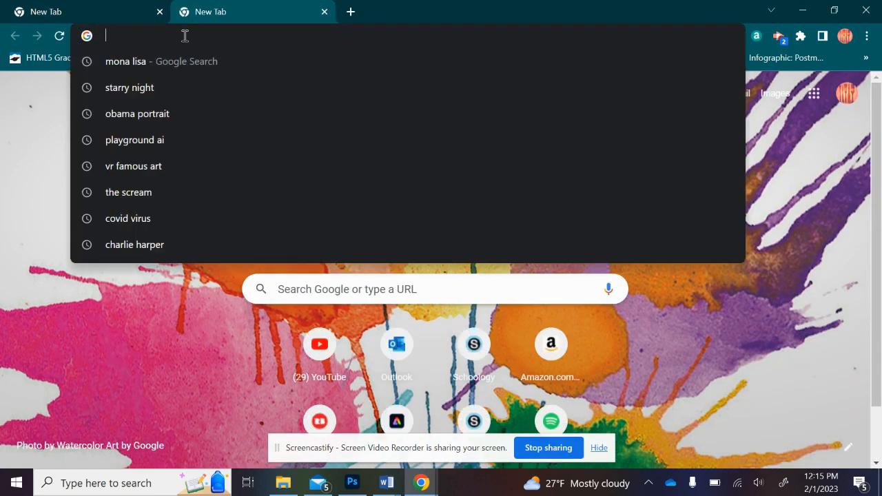
text(redbu)
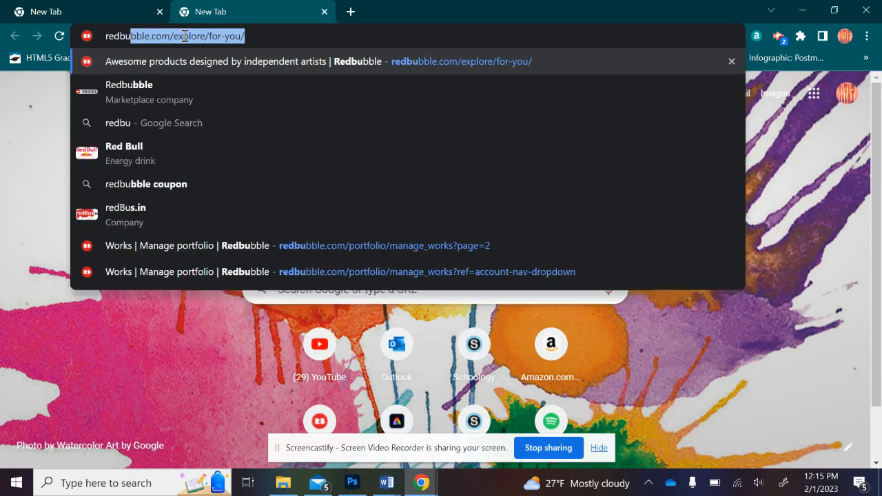
text(bb)
key(Return)
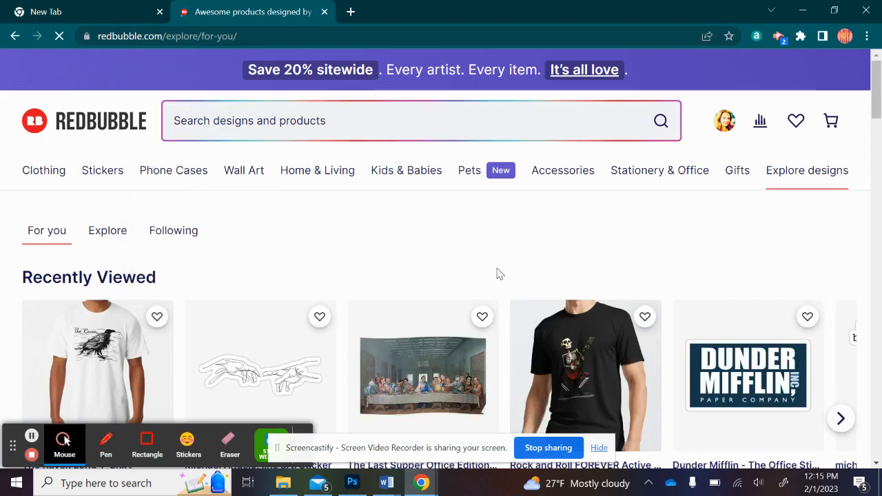
- Open The Raven Long T-Shirt from the recently viewed products and examine how the text raven design looks on white
scroll(497, 274, down, 2)
click(106, 253)
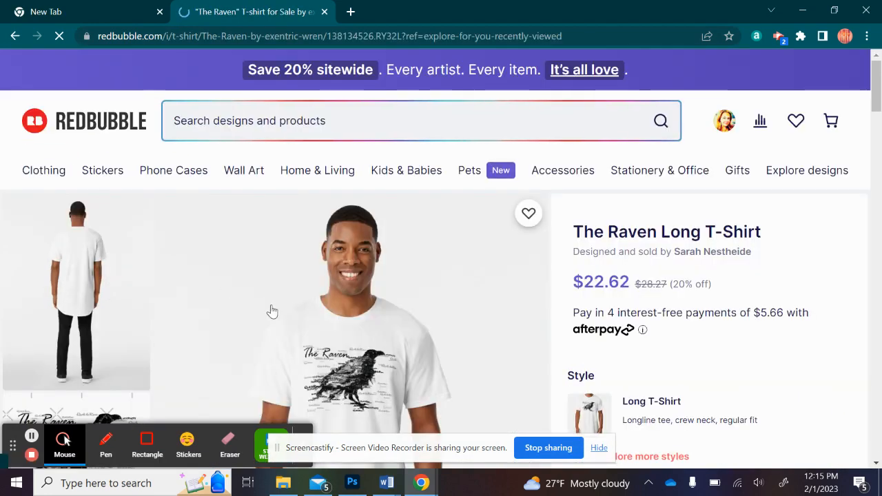
scroll(273, 312, down, 2)
scroll(328, 286, up, 2)
scroll(327, 286, up, 4)
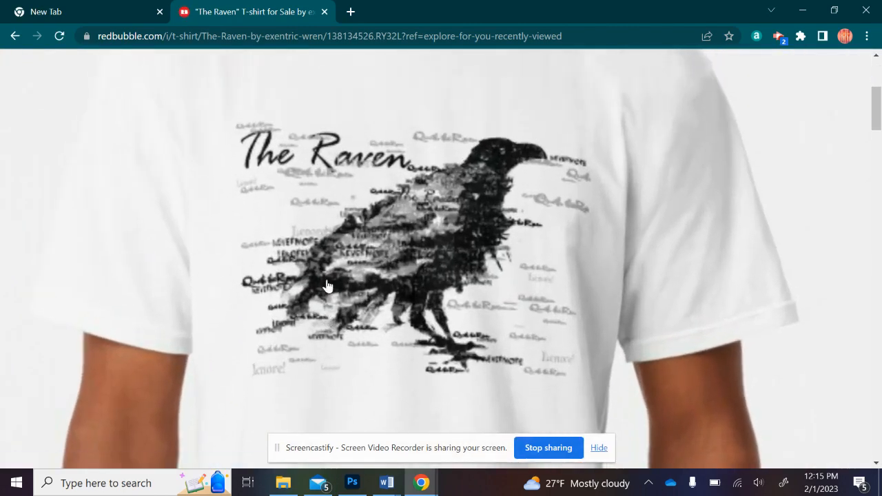
scroll(328, 286, down, 5)
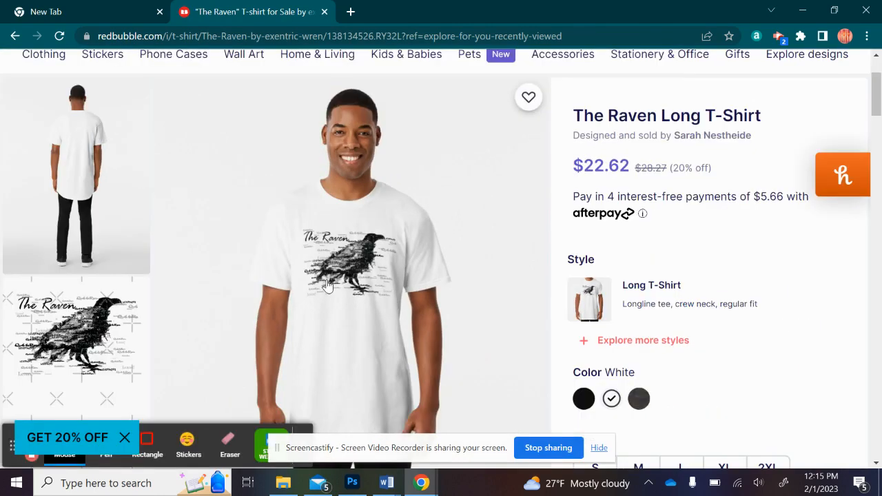
scroll(340, 248, up, 3)
scroll(340, 248, down, 2)
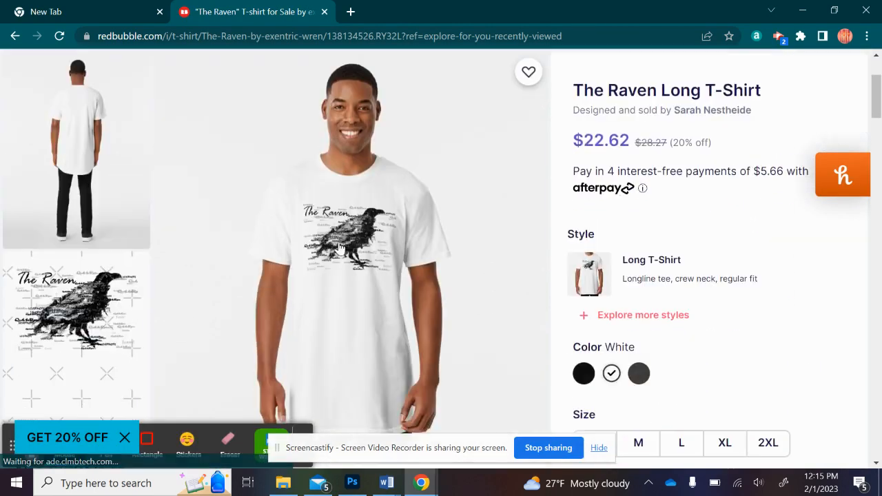
scroll(339, 248, up, 1)
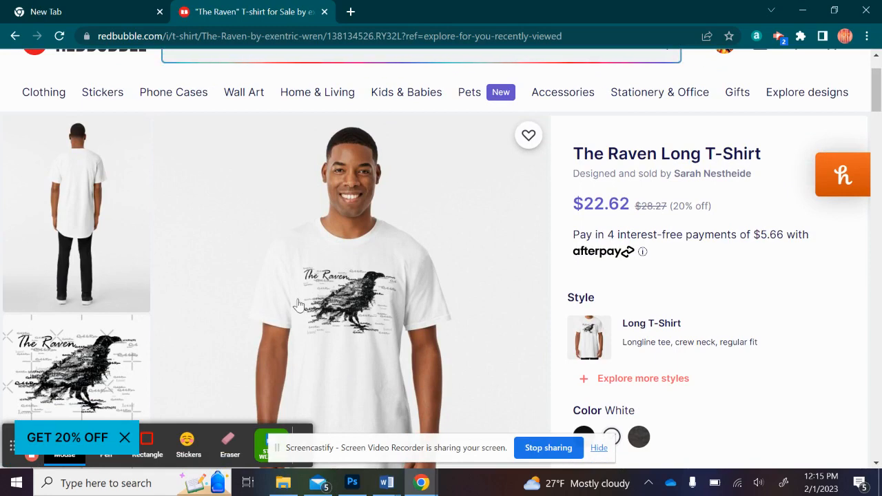
scroll(448, 337, down, 3)
scroll(449, 337, up, 2)
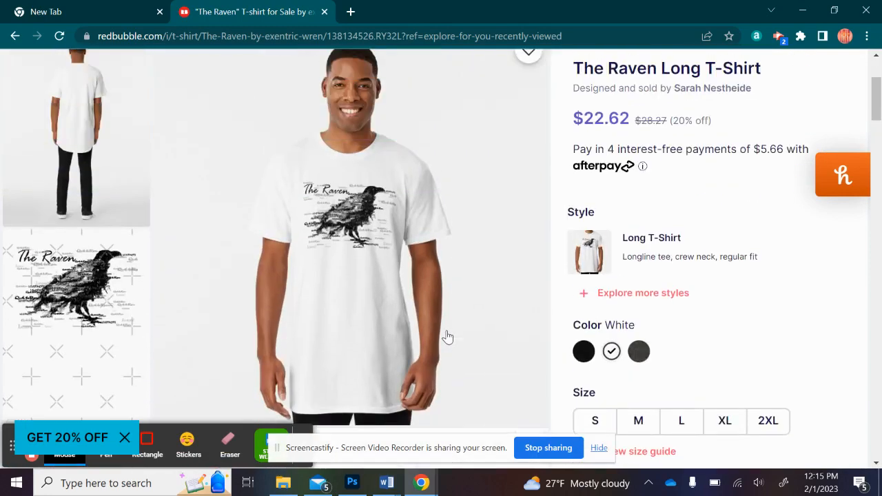
- Preview the raven shirt in Charcoal Heather and Black, and open the Classic T-Shirt version of the design
click(640, 353)
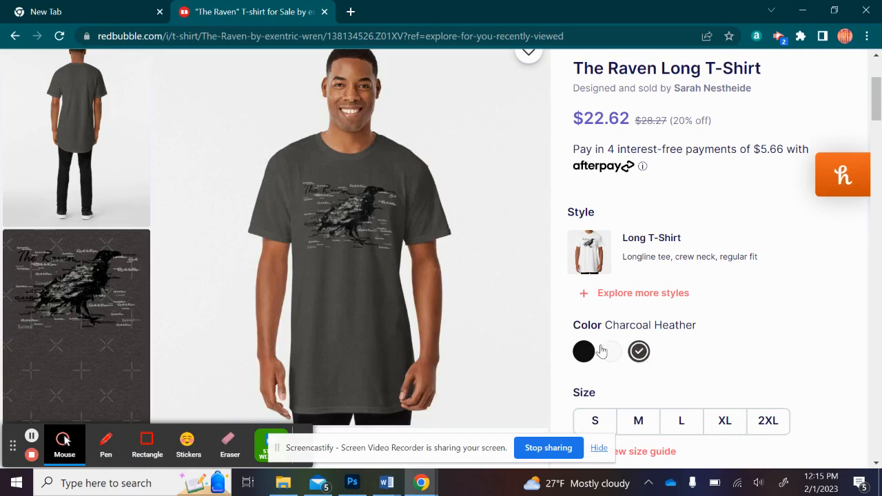
click(584, 359)
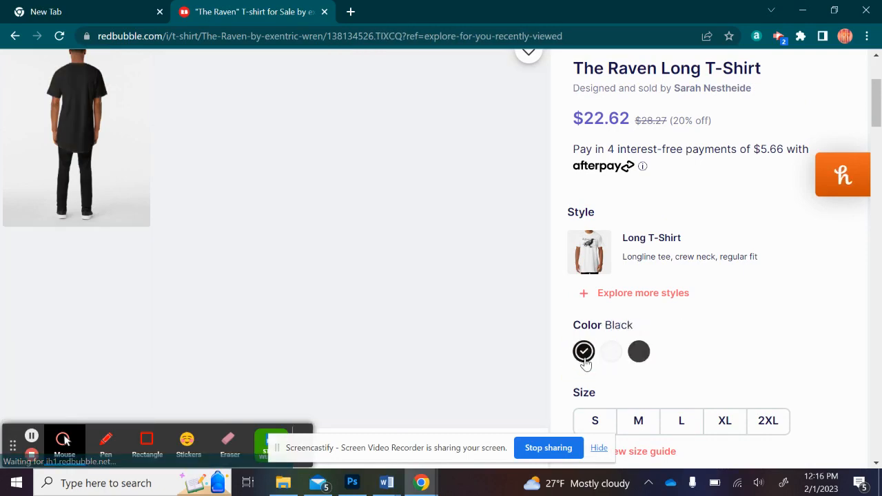
scroll(584, 364, down, 4)
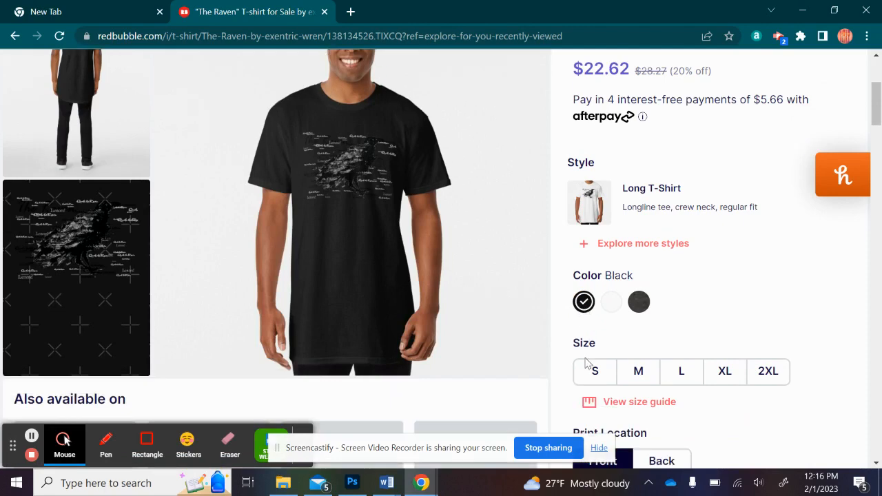
click(102, 276)
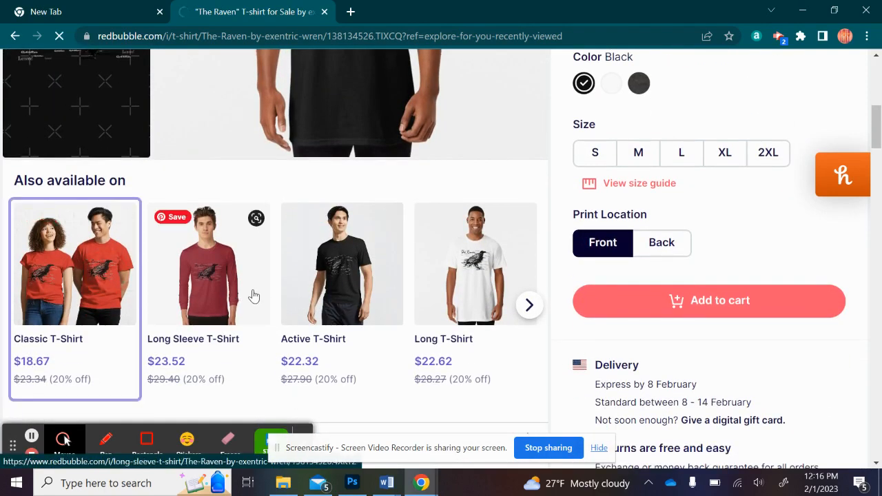
- Preview the raven Classic T-Shirt in Light Blue and Purple, and examine how the text design and product options look
scroll(253, 295, down, 3)
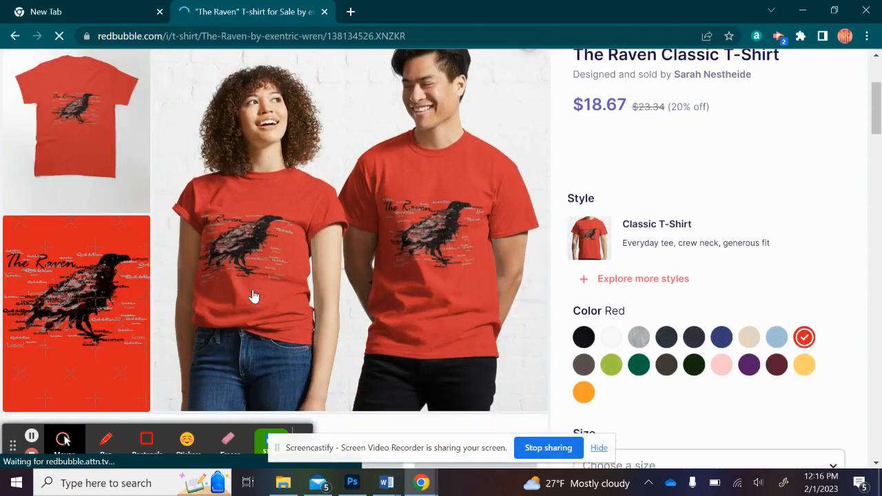
click(777, 337)
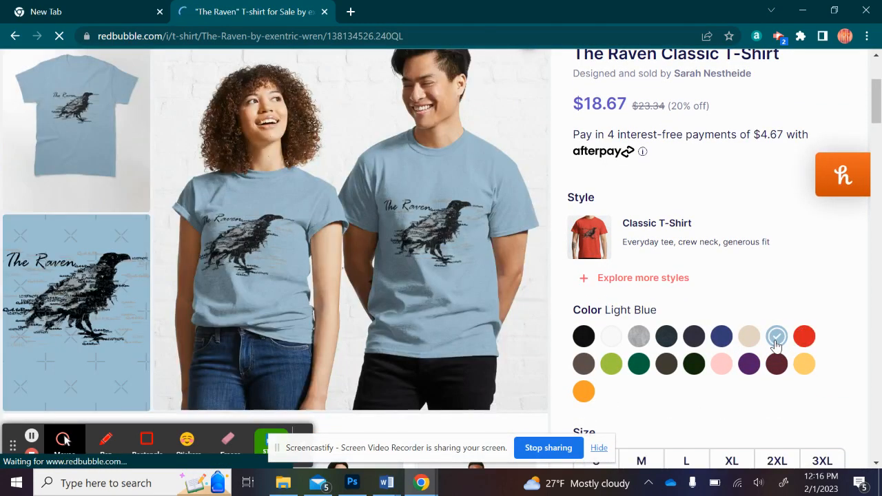
click(749, 363)
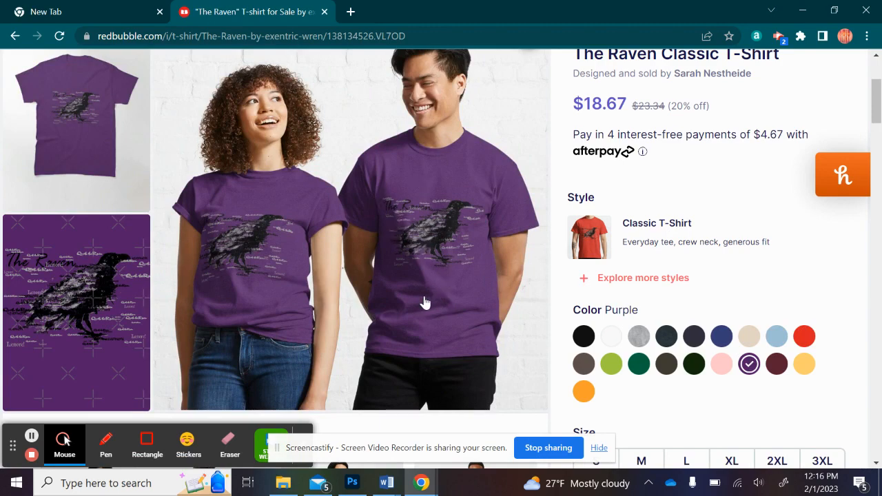
scroll(426, 300, up, 2)
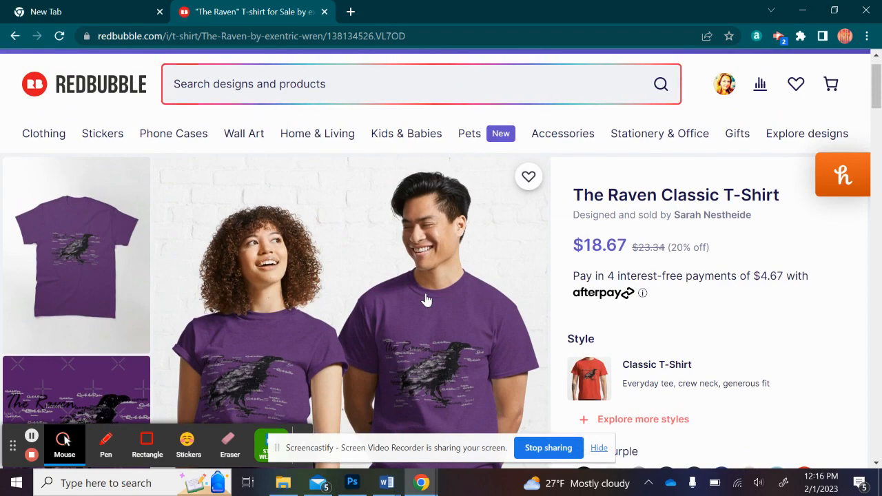
scroll(426, 300, down, 2)
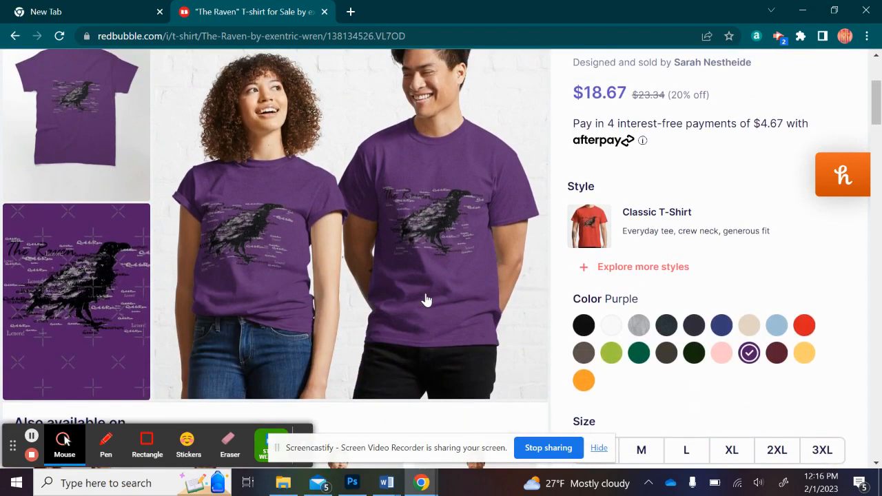
scroll(426, 300, down, 3)
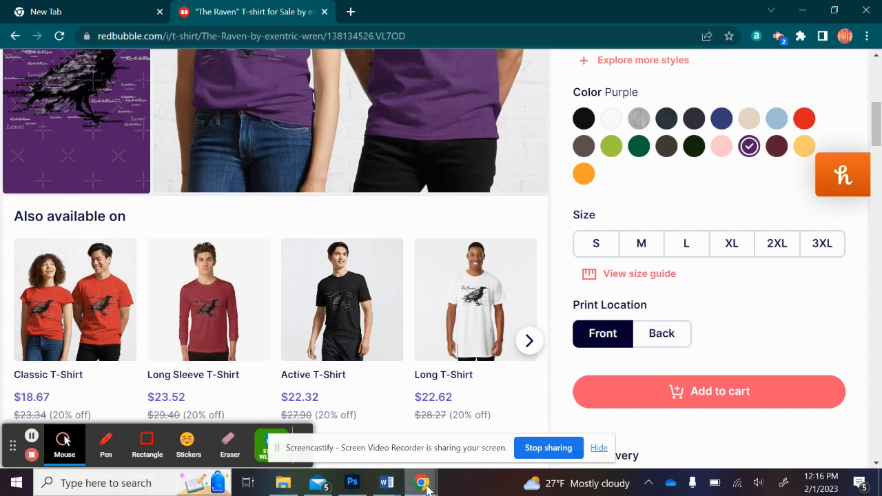
- Minimize the Redbubble browser window to show the desktop
mouse_move(181, 478)
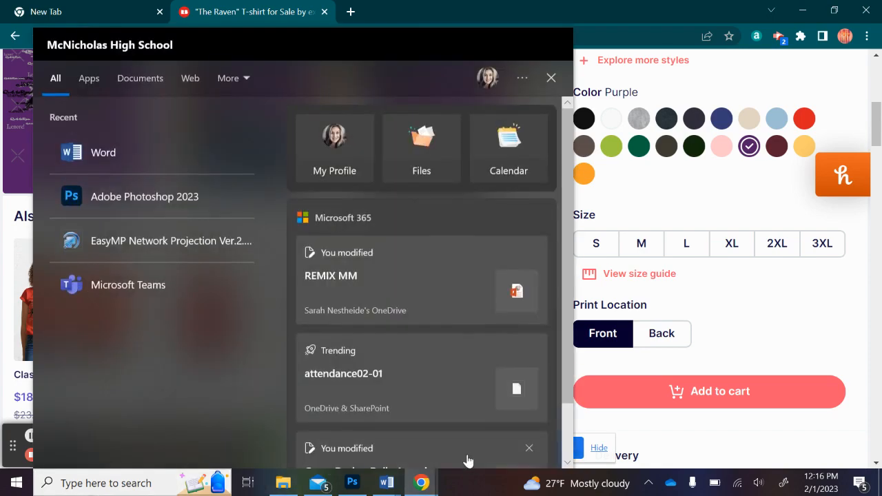
click(800, 12)
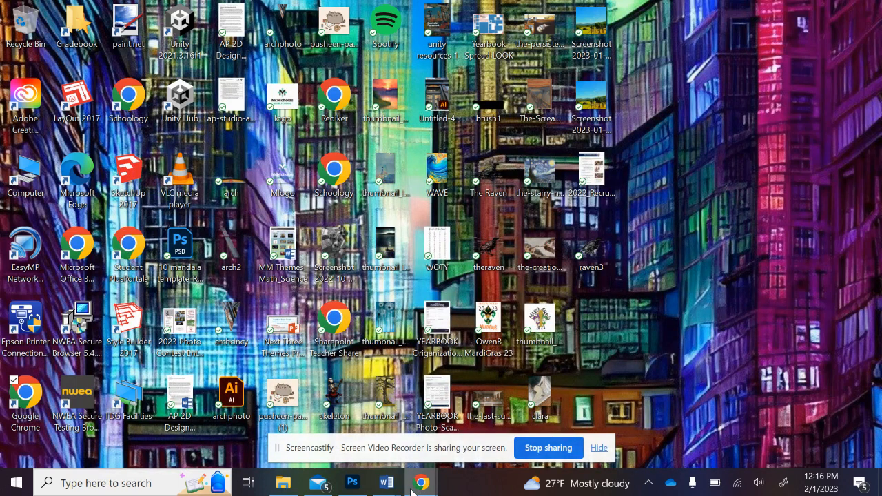
mouse_move(418, 488)
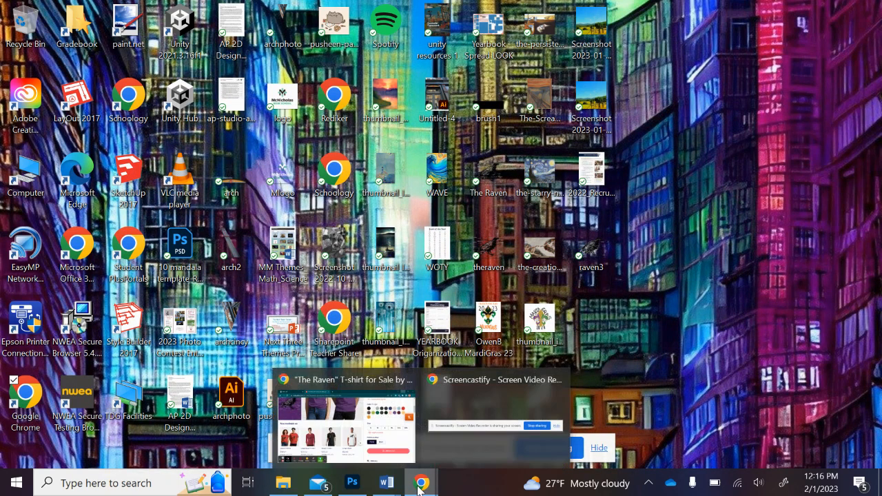